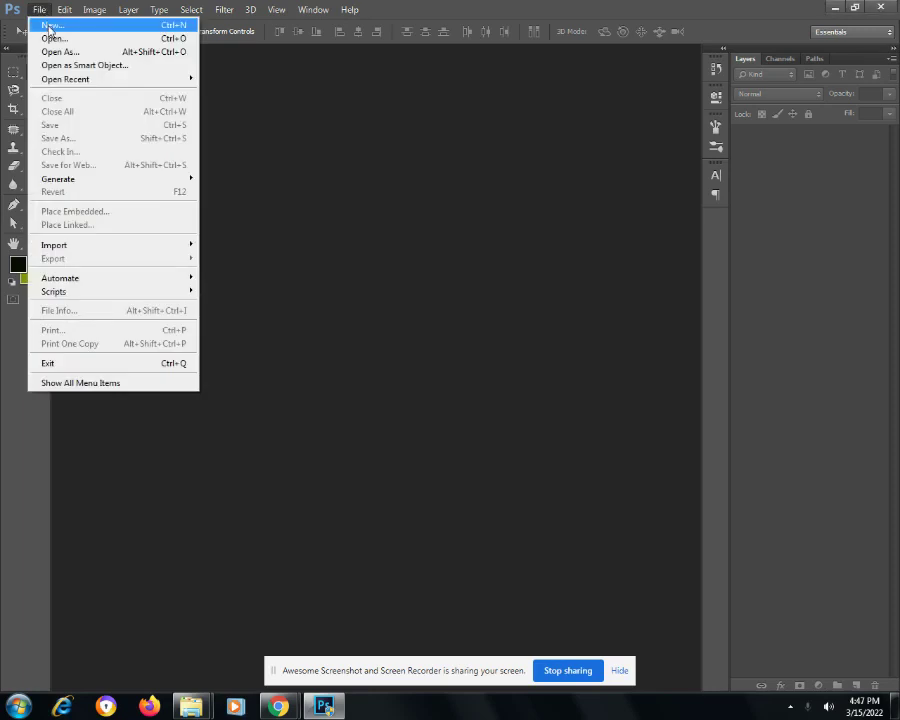
Open the photo of the man walking across the footbridge from the Downloads folder
{"action": "left_click", "coordinate": [55, 38]}
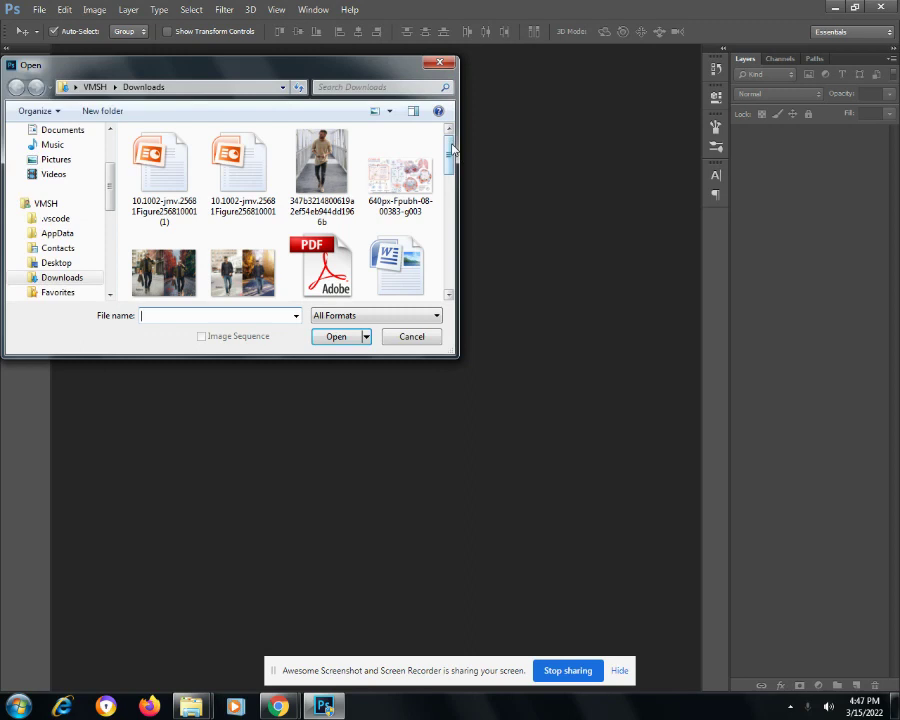
{"action": "scroll", "coordinate": [452, 148], "scroll_direction": "down", "scroll_amount": 2}
{"action": "scroll", "coordinate": [452, 148], "scroll_direction": "up", "scroll_amount": 2}
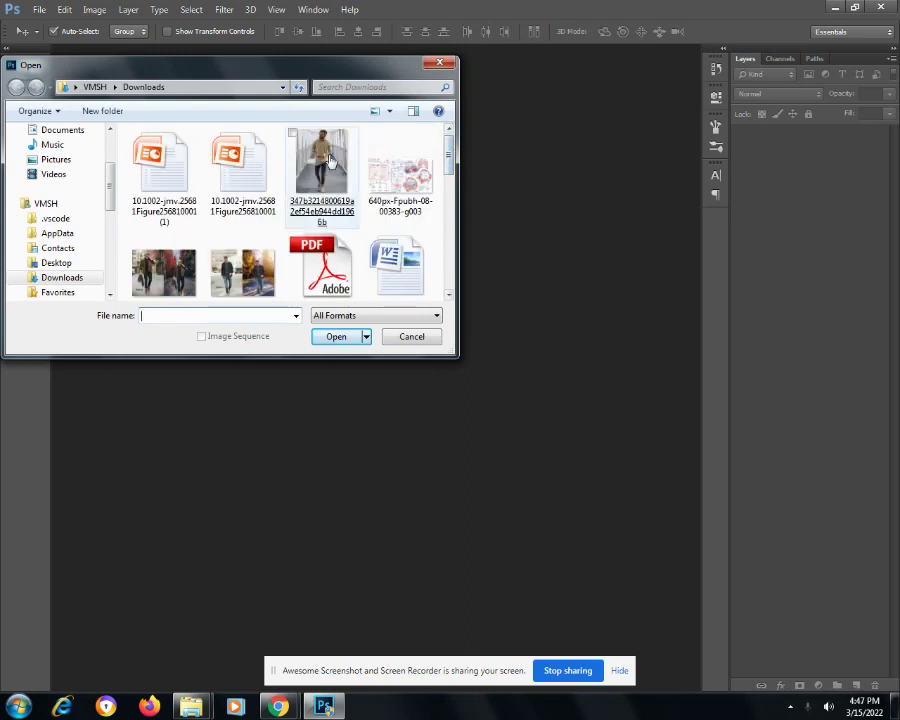
{"action": "mouse_move", "coordinate": [449, 152]}
{"action": "left_mouse_down"}
{"action": "mouse_move", "coordinate": [449, 255]}
{"action": "mouse_move", "coordinate": [449, 152]}
{"action": "left_mouse_up"}
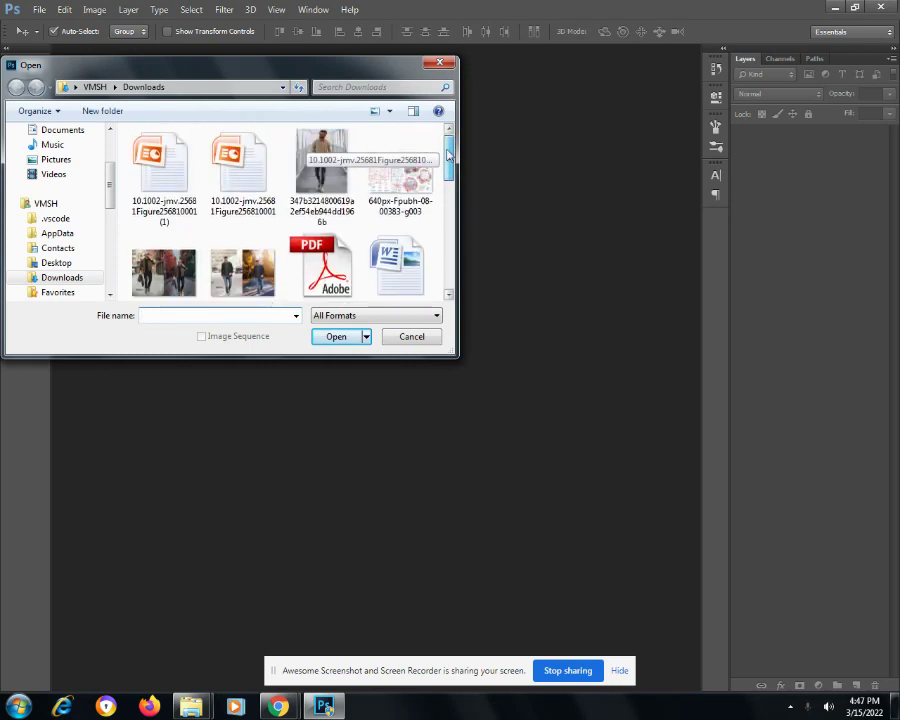
{"action": "double_click", "coordinate": [311, 170]}
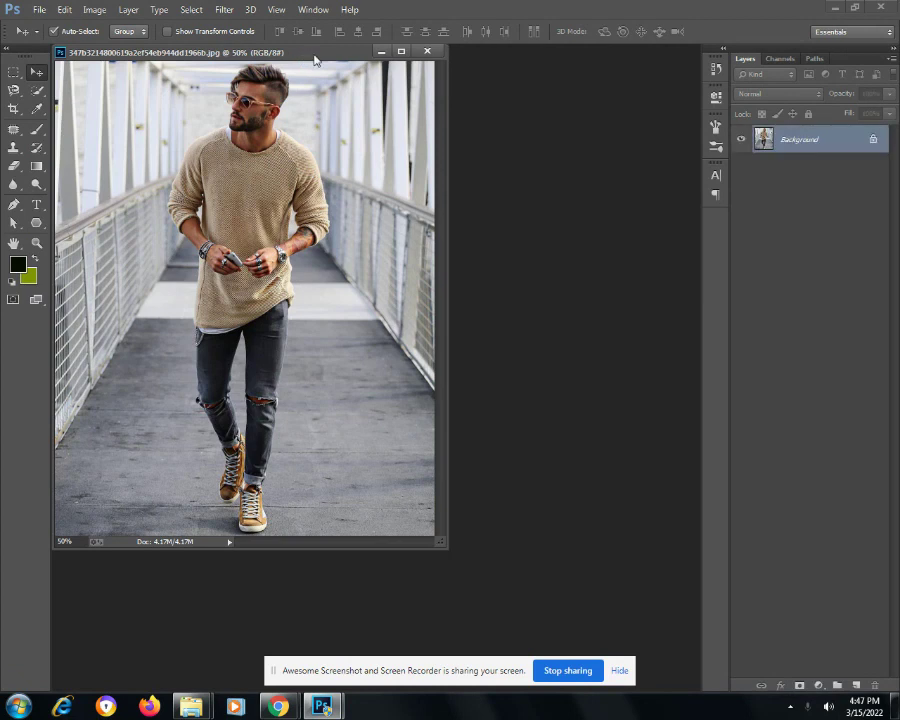
Choose the Quick Selection tool and set its brush size to 249 px
{"action": "left_click_drag", "start_coordinate": [314, 58], "coordinate": [409, 129]}
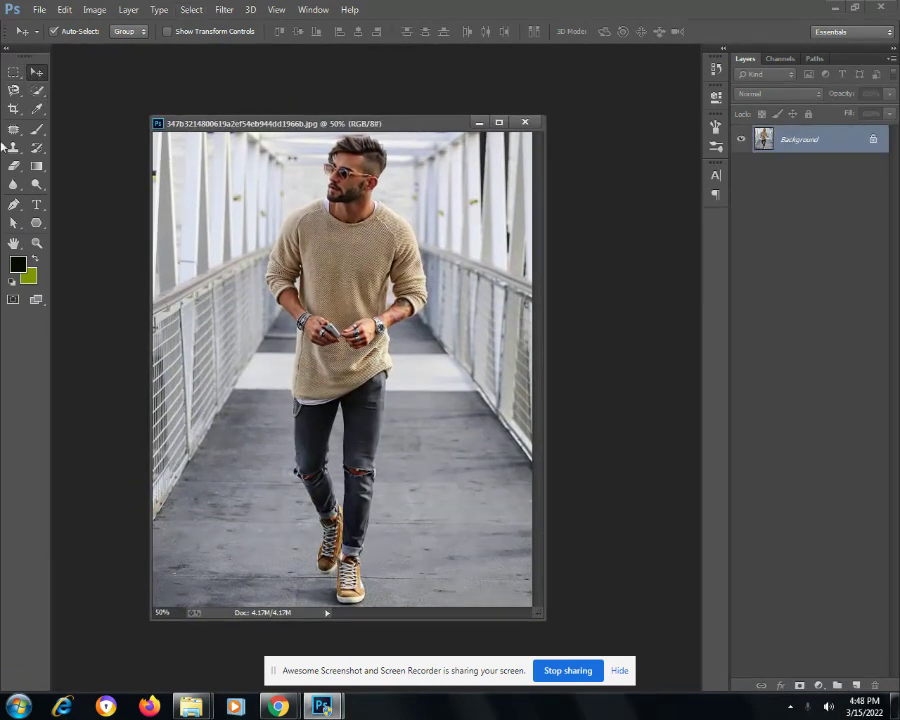
{"action": "left_click", "coordinate": [37, 93]}
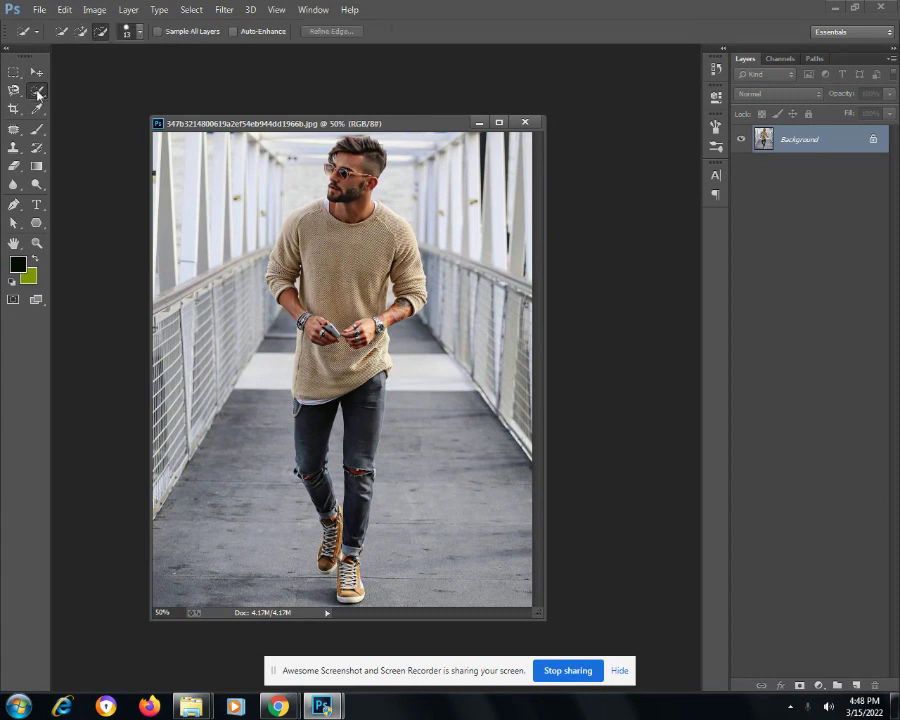
{"action": "left_click", "coordinate": [140, 33]}
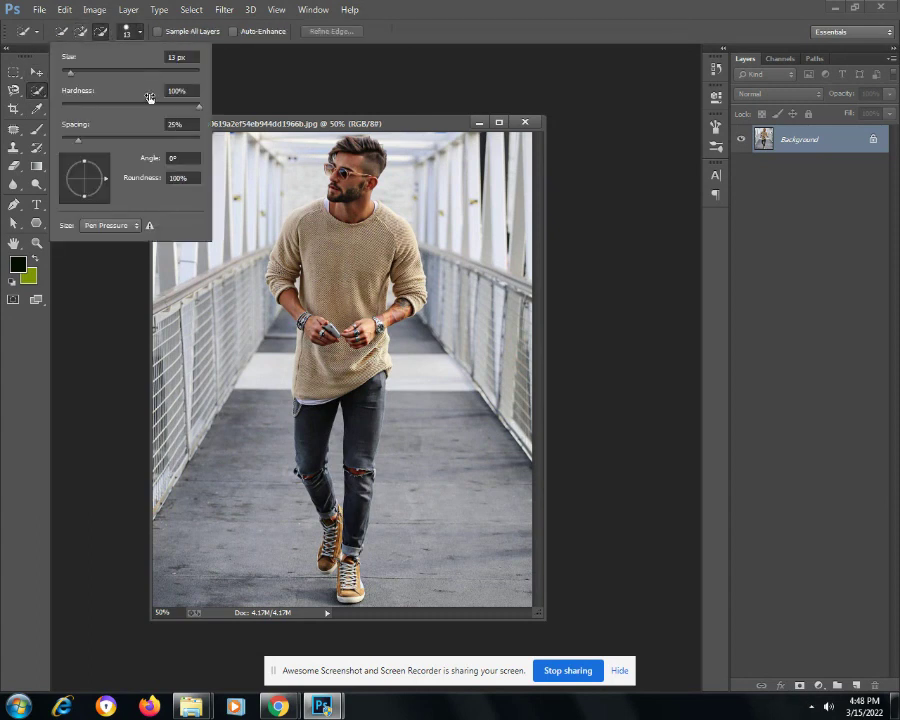
{"action": "left_click", "coordinate": [101, 73]}
{"action": "left_click_drag", "start_coordinate": [124, 75], "coordinate": [162, 74]}
{"action": "left_click", "coordinate": [38, 92]}
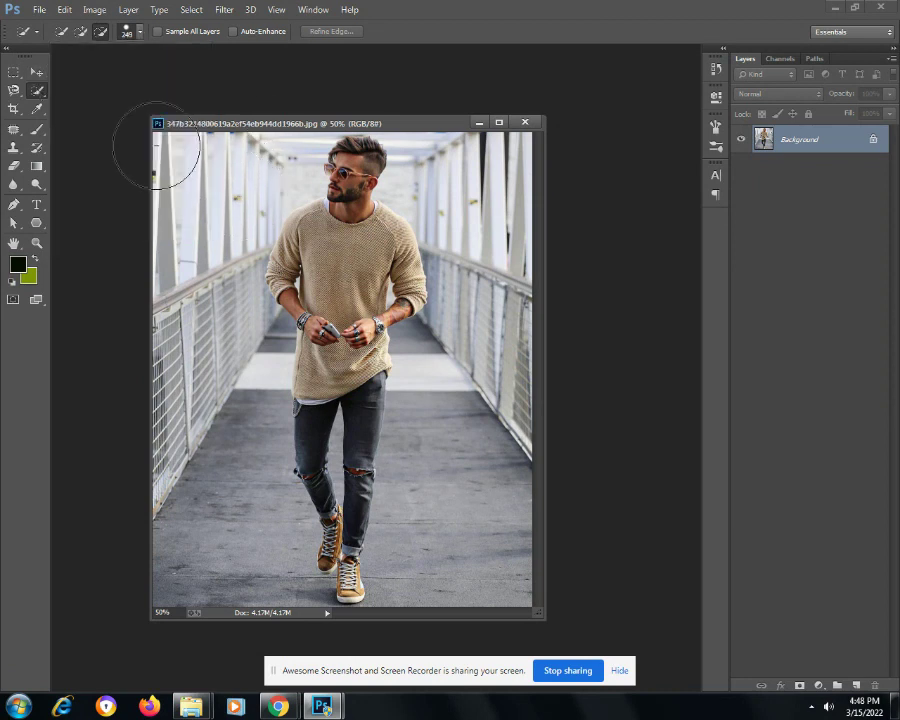
Quick-select the upper-left background beside the man's head, trimming back the left railing
{"action": "left_click", "coordinate": [226, 187]}
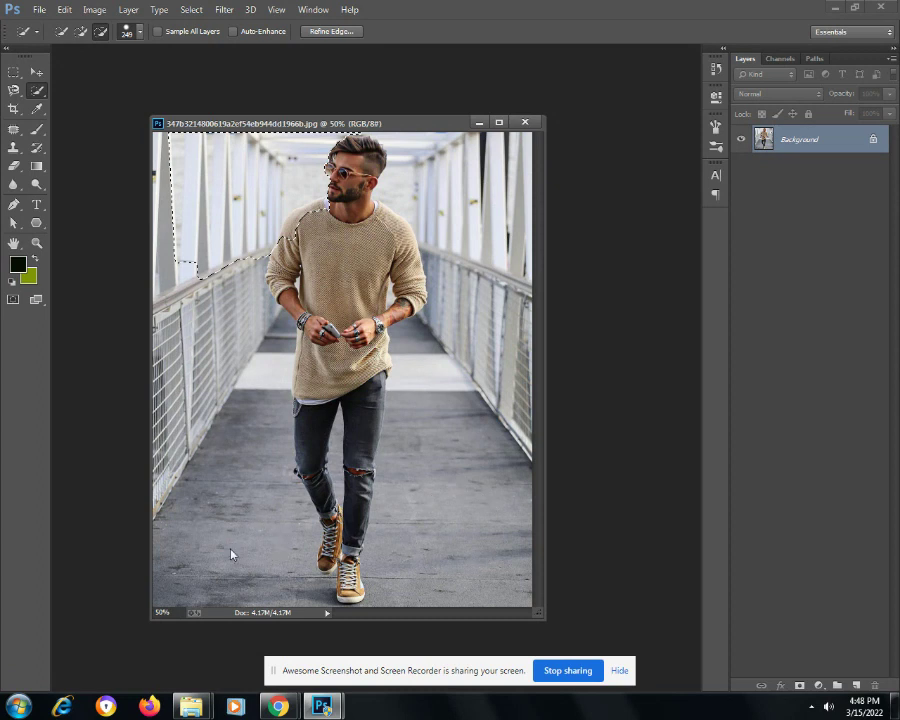
{"action": "left_click_drag", "start_coordinate": [196, 236], "coordinate": [200, 320]}
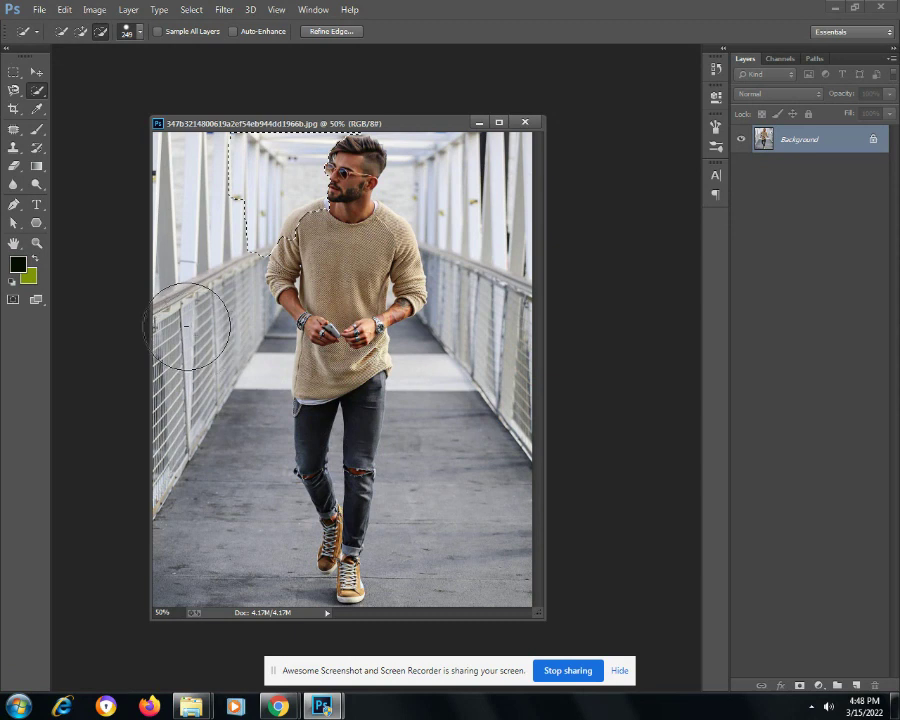
In Add to selection mode, add the left railing and lower-left floor
{"action": "left_click", "coordinate": [81, 31]}
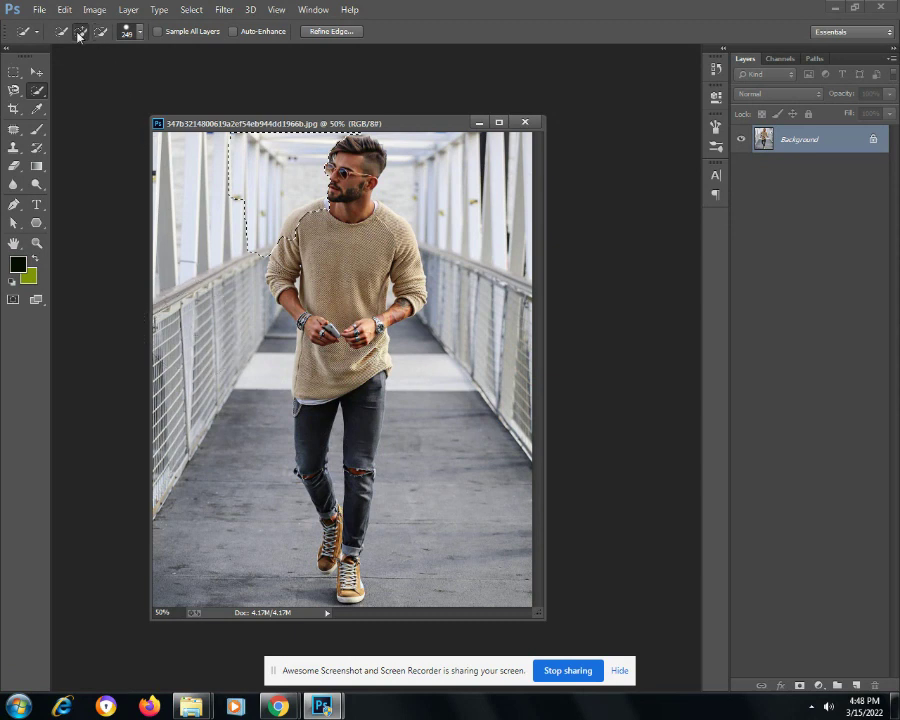
{"action": "mouse_move", "coordinate": [200, 183]}
{"action": "left_mouse_down"}
{"action": "mouse_move", "coordinate": [205, 324]}
{"action": "mouse_move", "coordinate": [196, 262]}
{"action": "left_mouse_up"}
{"action": "left_click_drag", "start_coordinate": [209, 318], "coordinate": [196, 223]}
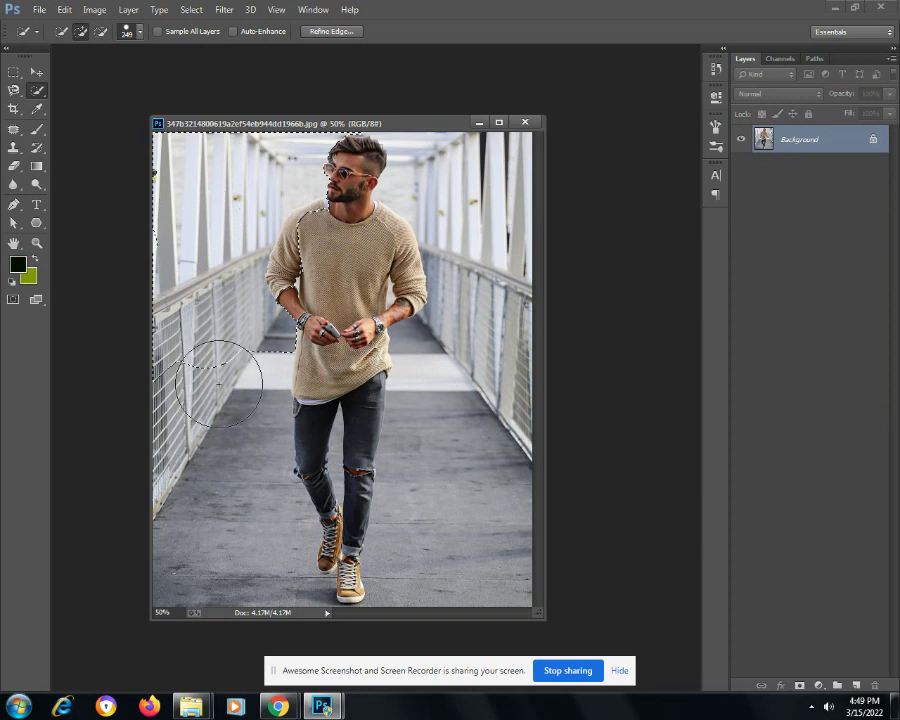
{"action": "left_click_drag", "start_coordinate": [227, 527], "coordinate": [217, 400]}
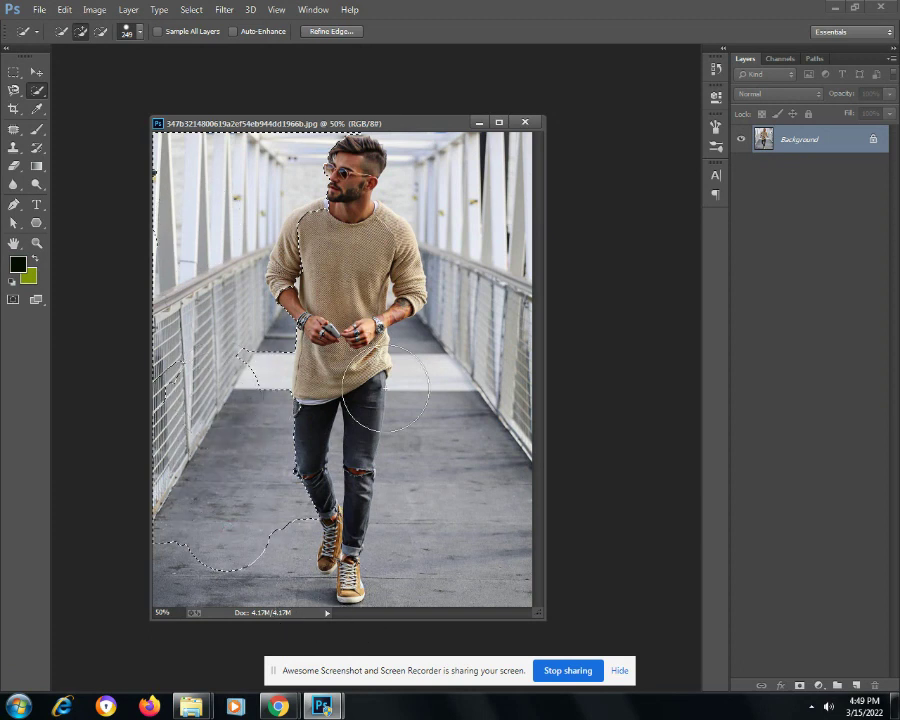
Add the right railing and floor, then fill the remaining floor gaps on both sides
{"action": "left_click_drag", "start_coordinate": [502, 241], "coordinate": [469, 207]}
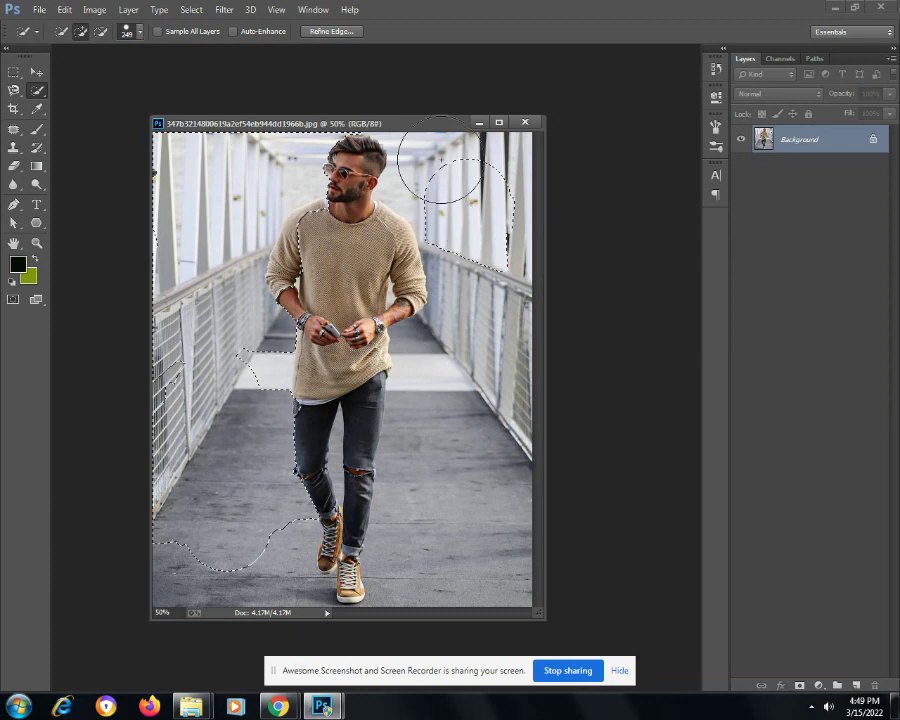
{"action": "mouse_move", "coordinate": [436, 165]}
{"action": "left_mouse_down"}
{"action": "mouse_move", "coordinate": [491, 167]}
{"action": "mouse_move", "coordinate": [482, 335]}
{"action": "mouse_move", "coordinate": [460, 458]}
{"action": "left_mouse_up"}
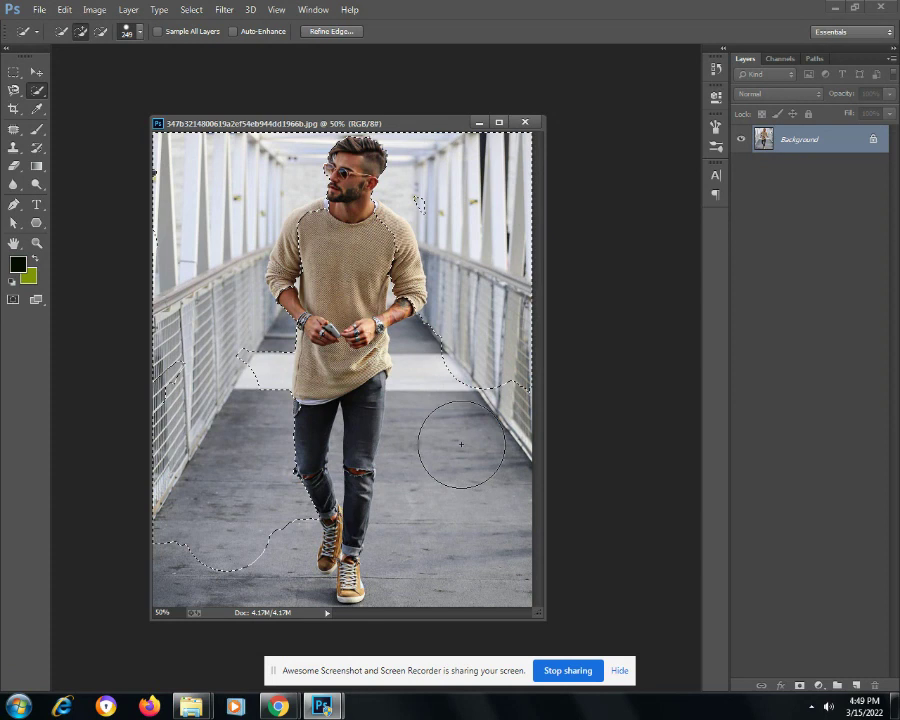
{"action": "mouse_move", "coordinate": [448, 543]}
{"action": "left_mouse_down"}
{"action": "mouse_move", "coordinate": [446, 428]}
{"action": "mouse_move", "coordinate": [458, 368]}
{"action": "mouse_move", "coordinate": [444, 364]}
{"action": "left_mouse_up"}
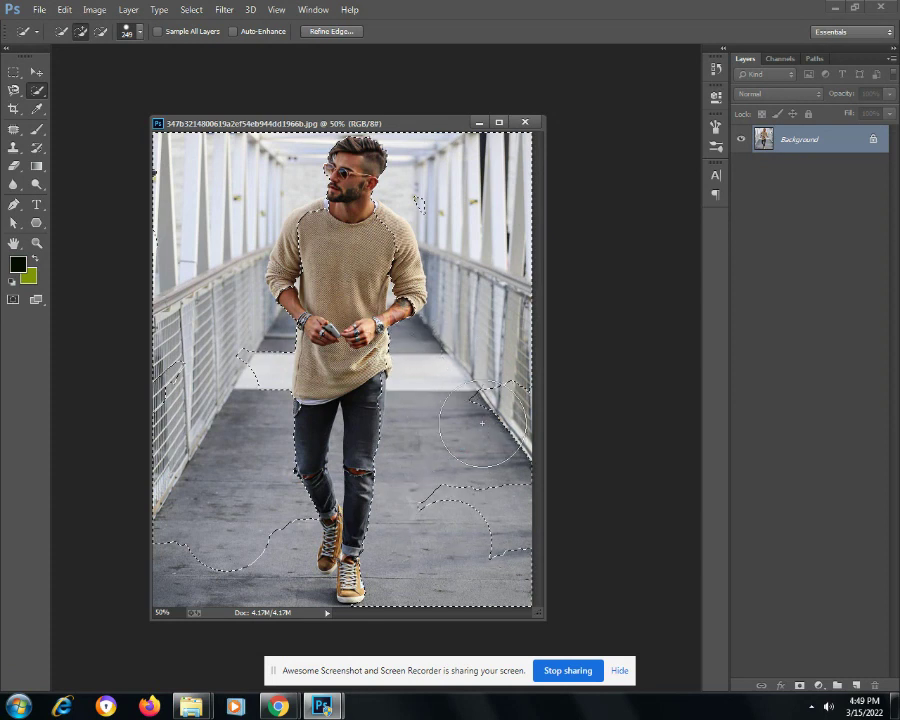
{"action": "left_click_drag", "start_coordinate": [496, 508], "coordinate": [490, 530]}
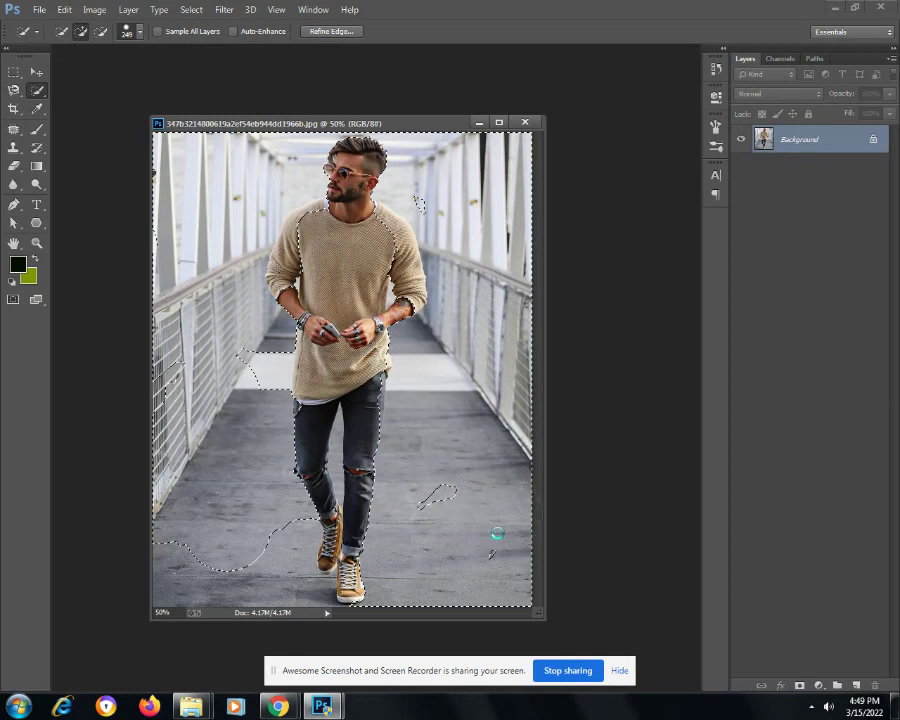
{"action": "left_click_drag", "start_coordinate": [456, 496], "coordinate": [472, 526]}
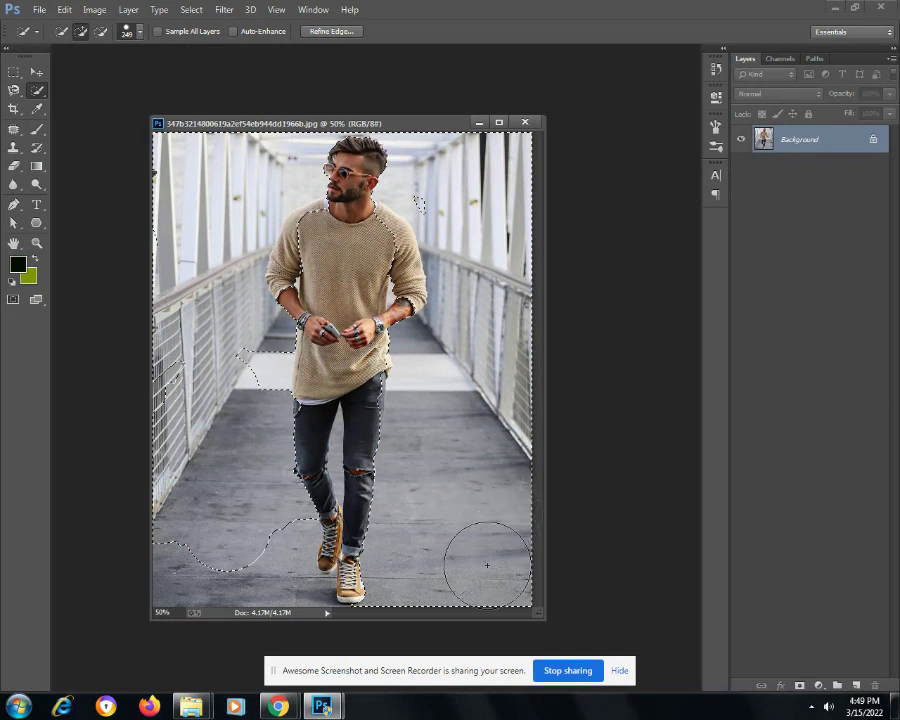
{"action": "left_click_drag", "start_coordinate": [215, 563], "coordinate": [216, 566]}
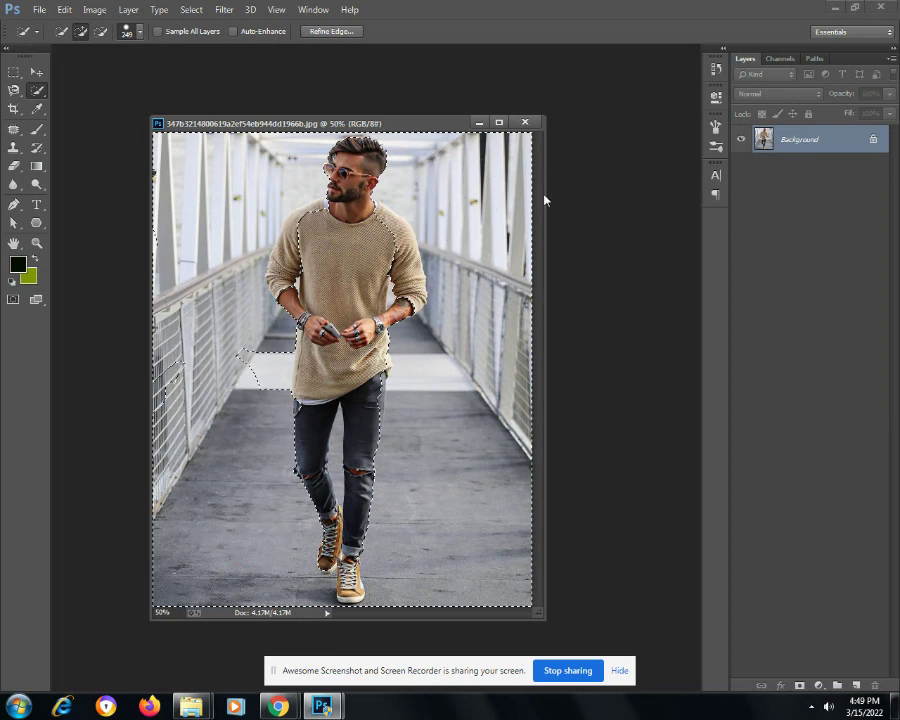
{"action": "left_click_drag", "start_coordinate": [200, 371], "coordinate": [220, 351]}
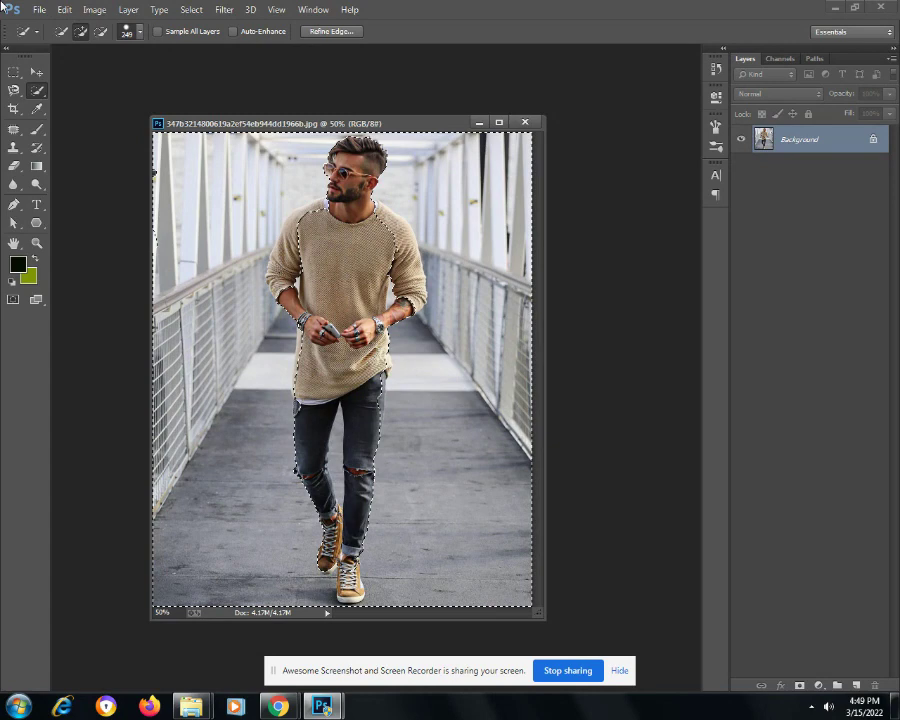
Inspect the selection edges around the man's hands up close, then shrink the brush to 51 px
{"action": "key", "text": "ctrl+plus"}
{"action": "key", "text": "ctrl+plus"}
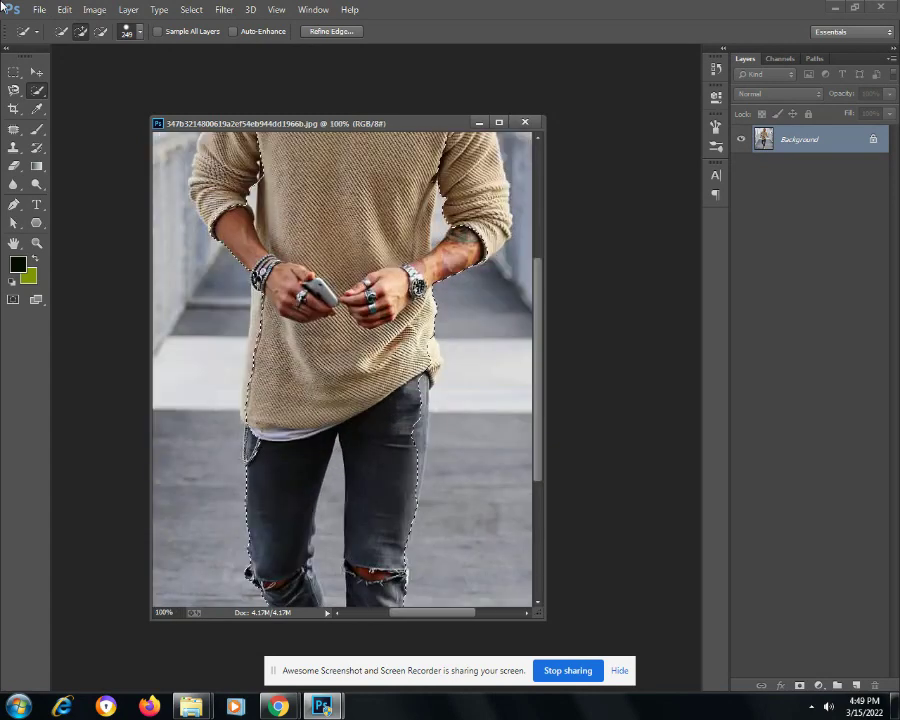
{"action": "key", "text": "ctrl+plus"}
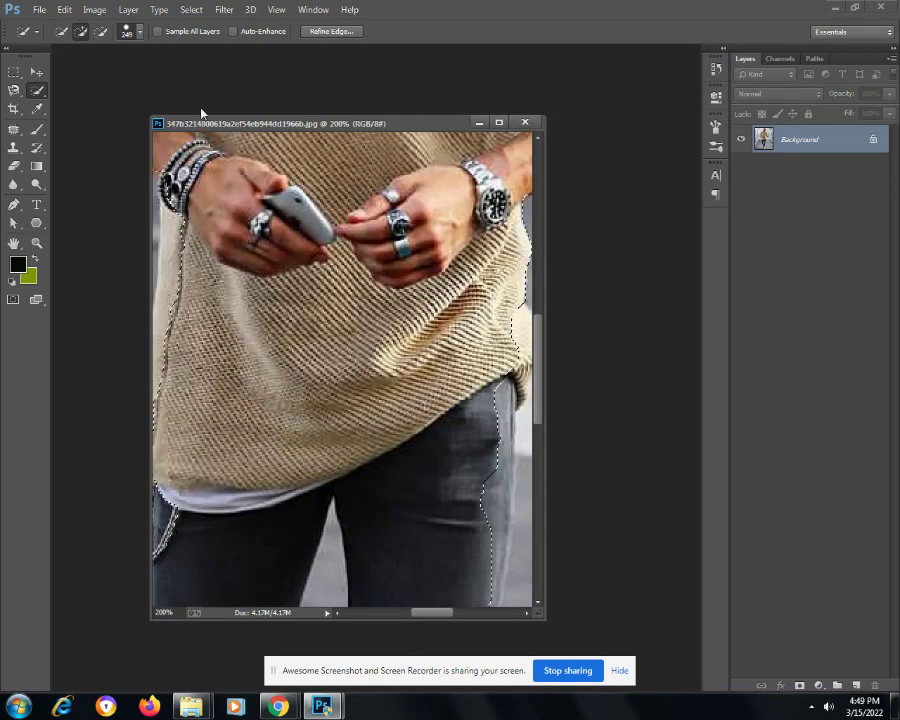
{"action": "left_click_drag", "start_coordinate": [537, 392], "coordinate": [556, 255]}
{"action": "mouse_move", "coordinate": [436, 612]}
{"action": "left_mouse_down"}
{"action": "mouse_move", "coordinate": [396, 619]}
{"action": "mouse_move", "coordinate": [434, 614]}
{"action": "left_mouse_up"}
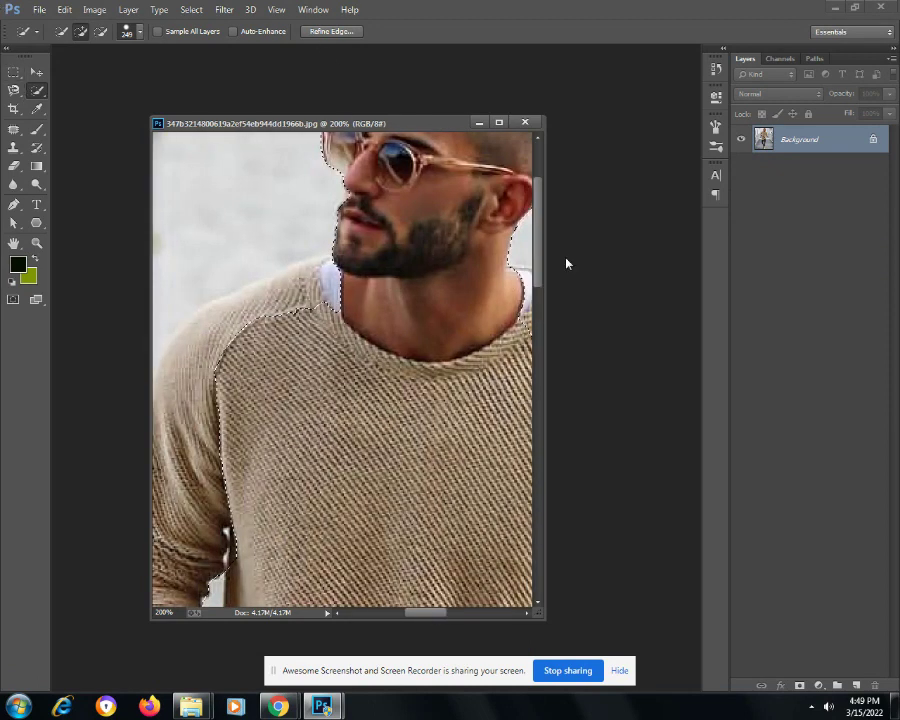
{"action": "key", "text": "ctrl+minus"}
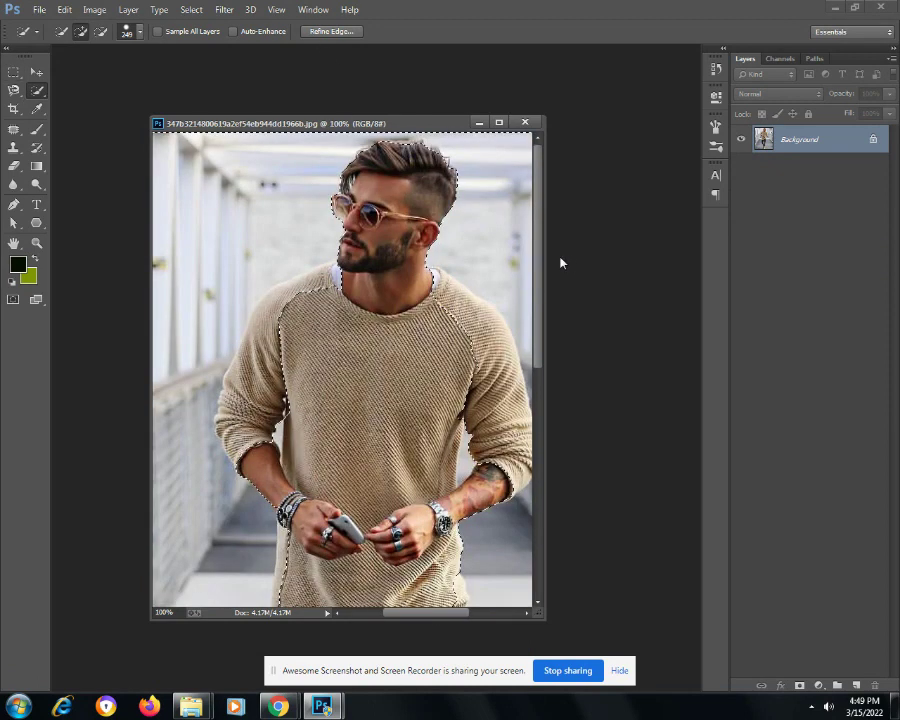
{"action": "left_click", "coordinate": [141, 32]}
{"action": "left_click_drag", "start_coordinate": [126, 73], "coordinate": [113, 72]}
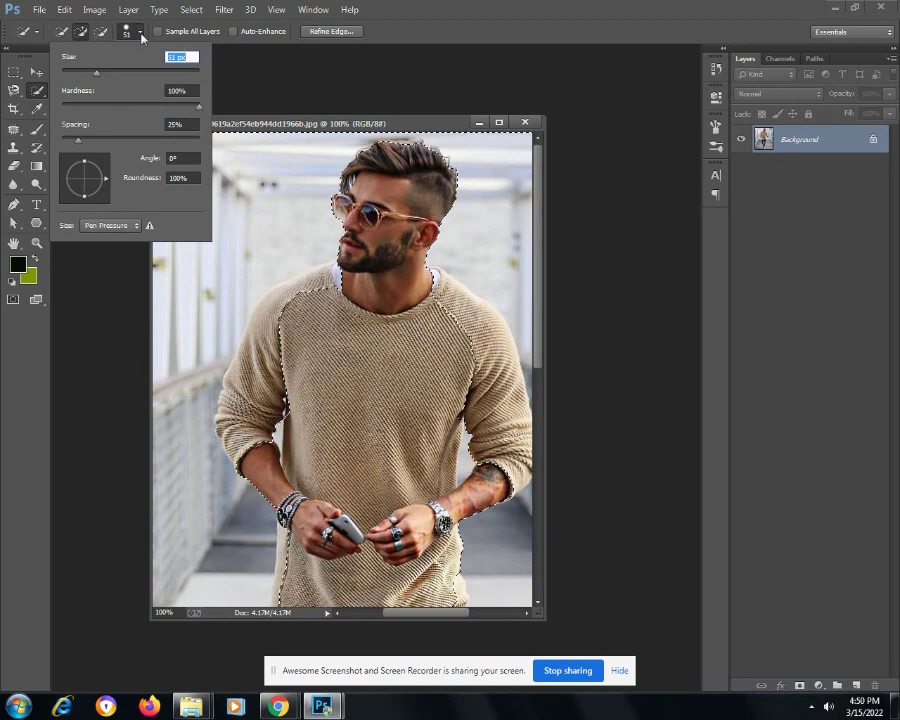
Move down to the legs and subtract stray areas around the left sneaker's heel
{"action": "left_click", "coordinate": [100, 31]}
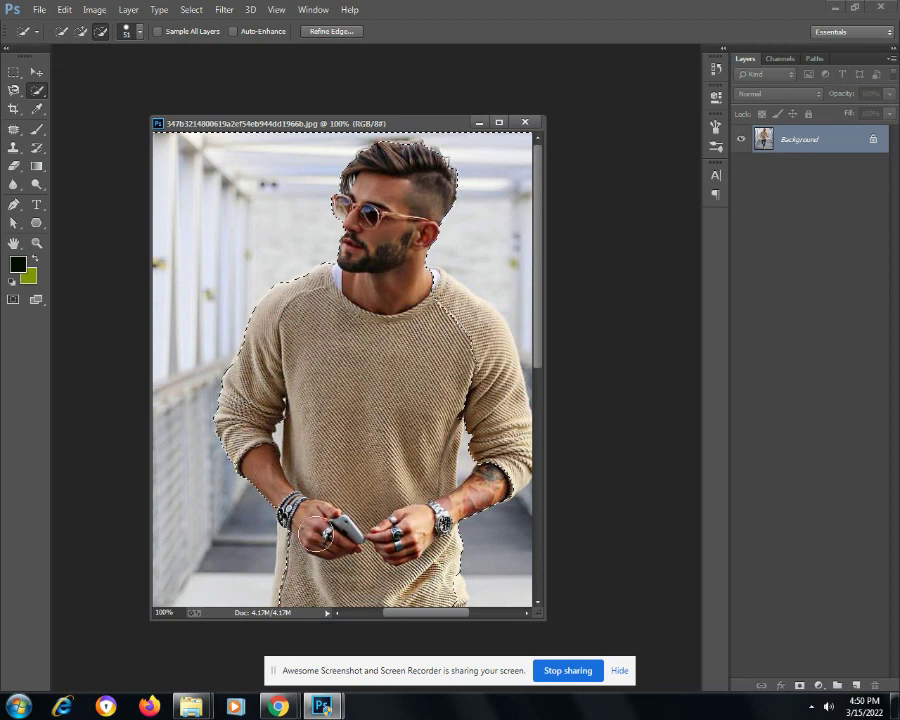
{"action": "scroll", "coordinate": [315, 537], "scroll_direction": "down", "scroll_amount": 1}
{"action": "scroll", "coordinate": [305, 500], "scroll_direction": "down", "scroll_amount": 1}
{"action": "scroll", "coordinate": [295, 460], "scroll_direction": "down", "scroll_amount": 1}
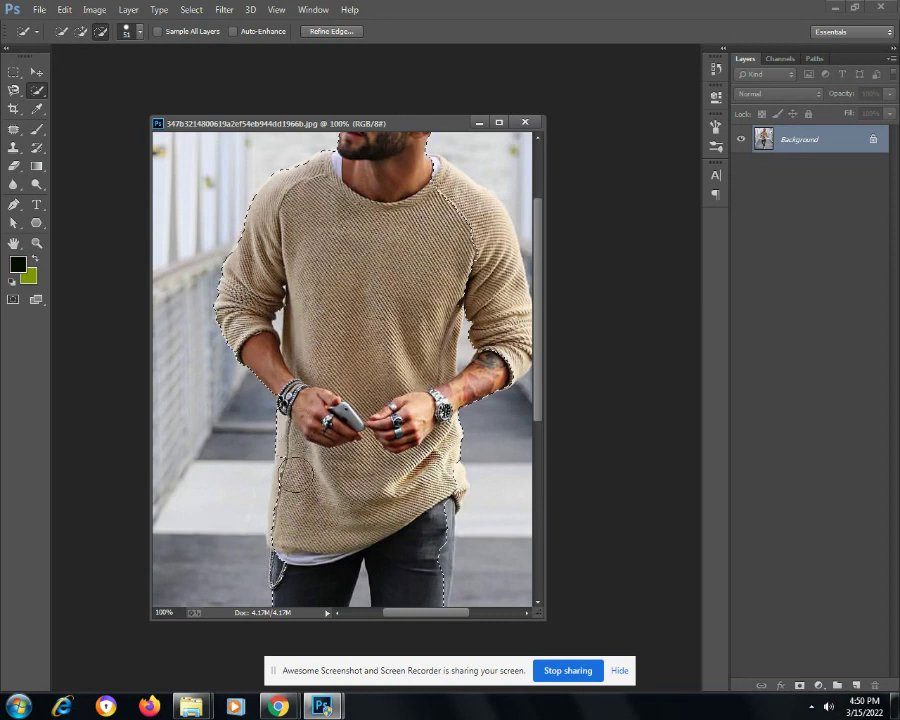
{"action": "scroll", "coordinate": [294, 500], "scroll_direction": "down", "scroll_amount": 1}
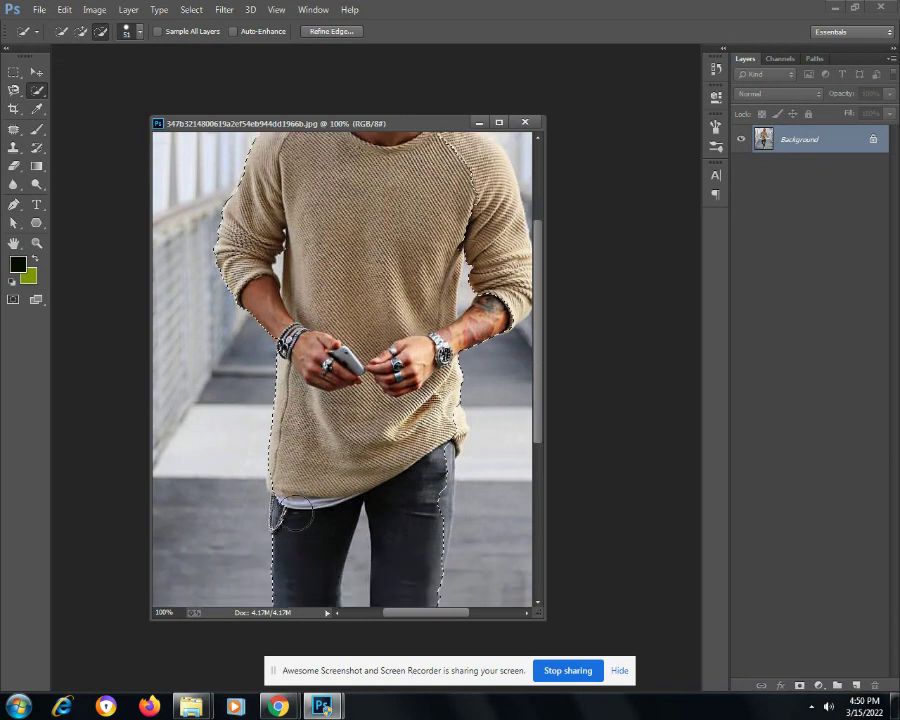
{"action": "scroll", "coordinate": [294, 510], "scroll_direction": "down", "scroll_amount": 1}
{"action": "scroll", "coordinate": [295, 504], "scroll_direction": "down", "scroll_amount": 2}
{"action": "scroll", "coordinate": [295, 498], "scroll_direction": "down", "scroll_amount": 1}
{"action": "scroll", "coordinate": [295, 500], "scroll_direction": "down", "scroll_amount": 1}
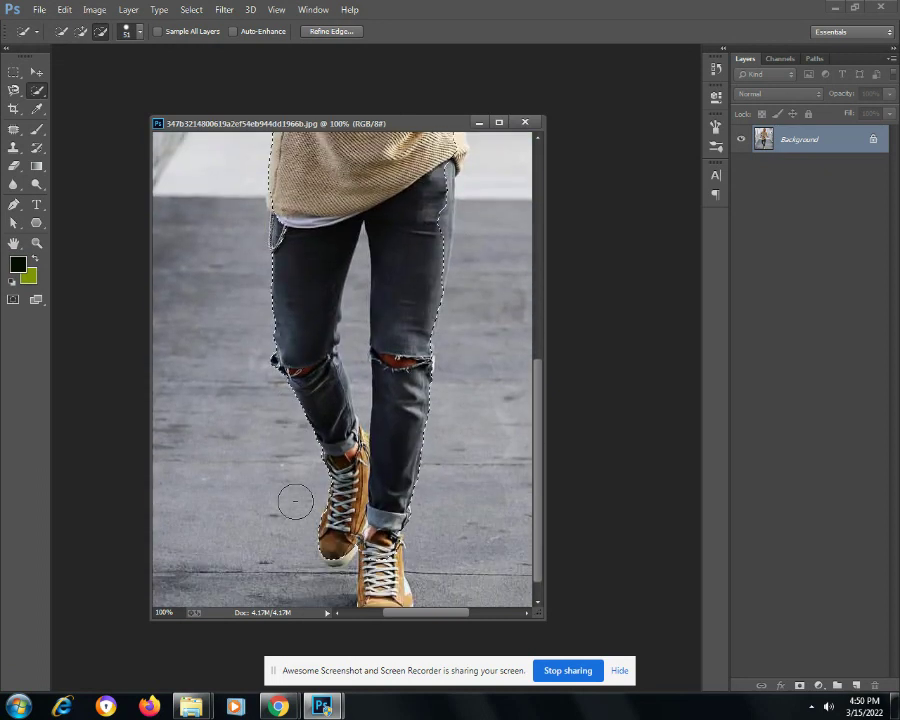
{"action": "scroll", "coordinate": [295, 502], "scroll_direction": "down", "scroll_amount": 1}
{"action": "left_click_drag", "start_coordinate": [295, 500], "coordinate": [335, 490]}
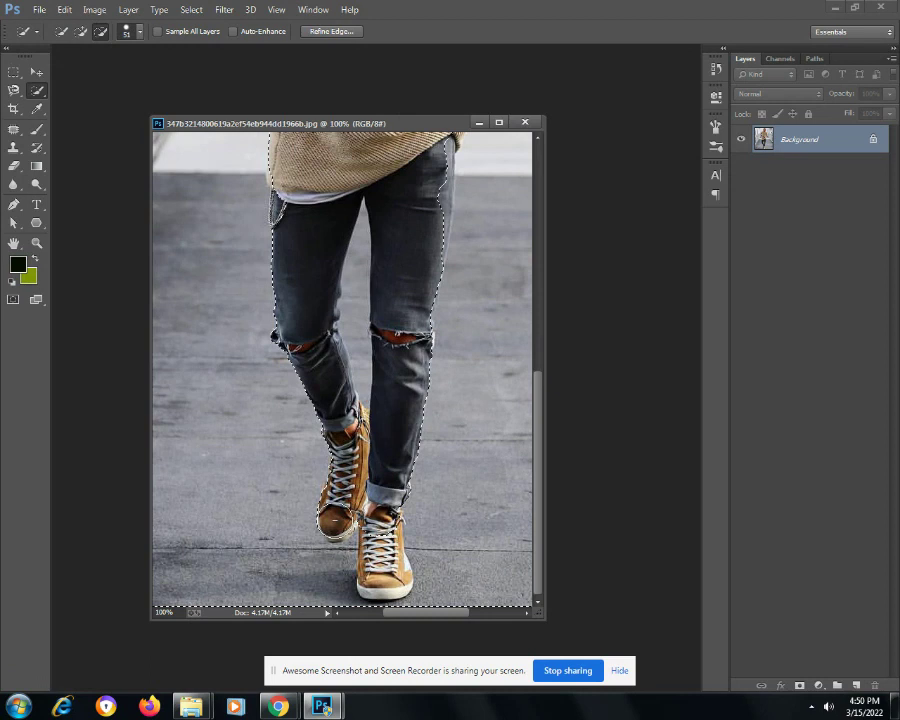
{"action": "left_click_drag", "start_coordinate": [330, 500], "coordinate": [305, 525]}
Undo the bad stroke and add the left sneaker's heel to the selection
{"action": "left_click", "coordinate": [83, 31]}
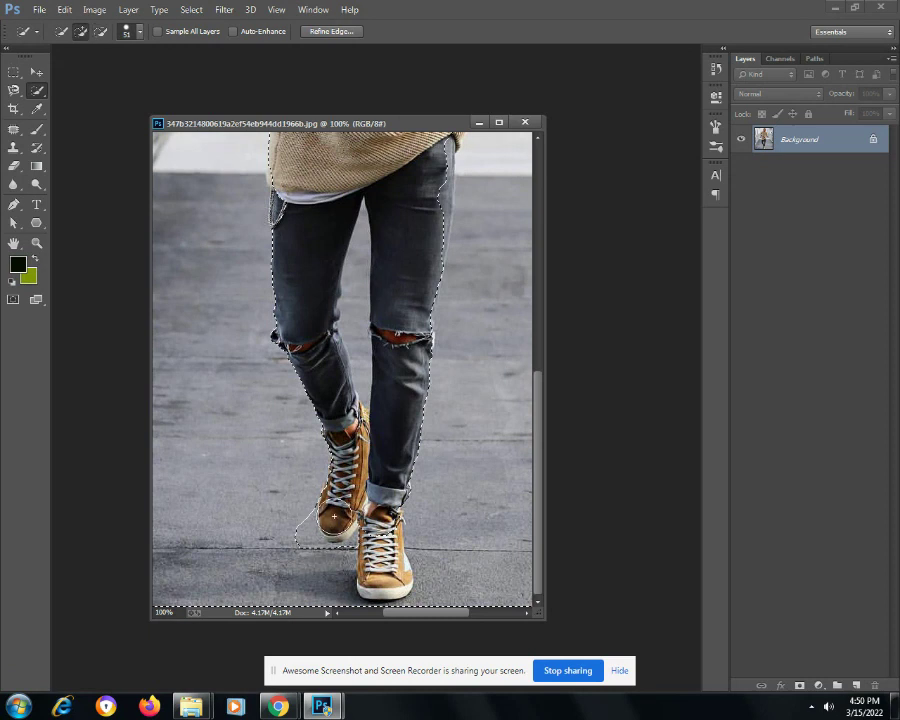
{"action": "key", "text": "ctrl+z"}
{"action": "left_click_drag", "start_coordinate": [340, 513], "coordinate": [338, 522]}
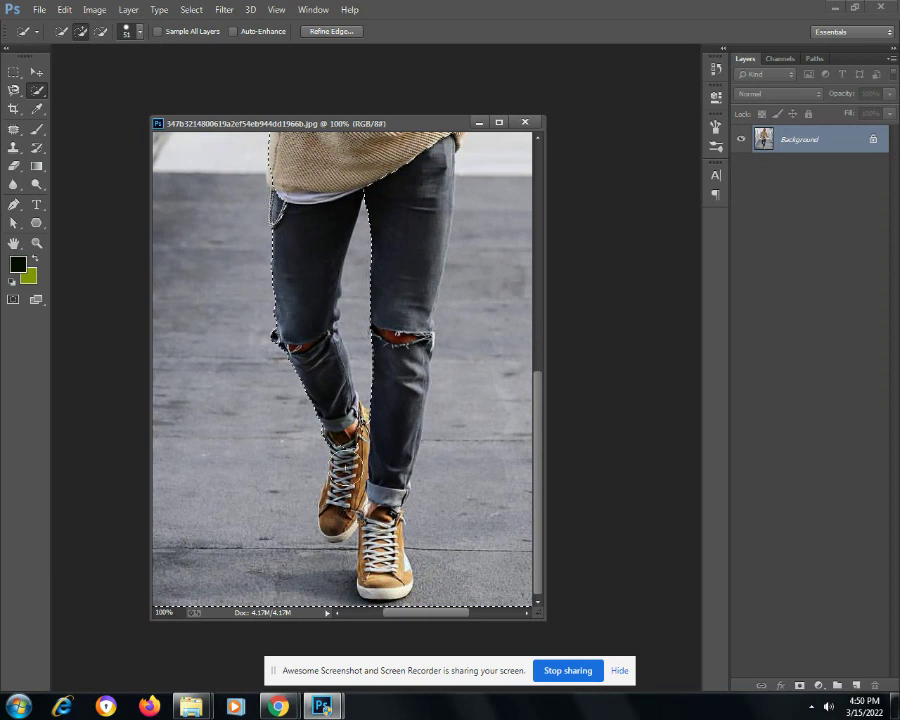
Add the right shoe's sole and refine the selection down the right leg
{"action": "left_click", "coordinate": [81, 34]}
{"action": "scroll", "coordinate": [342, 370], "scroll_direction": "up", "scroll_amount": 2}
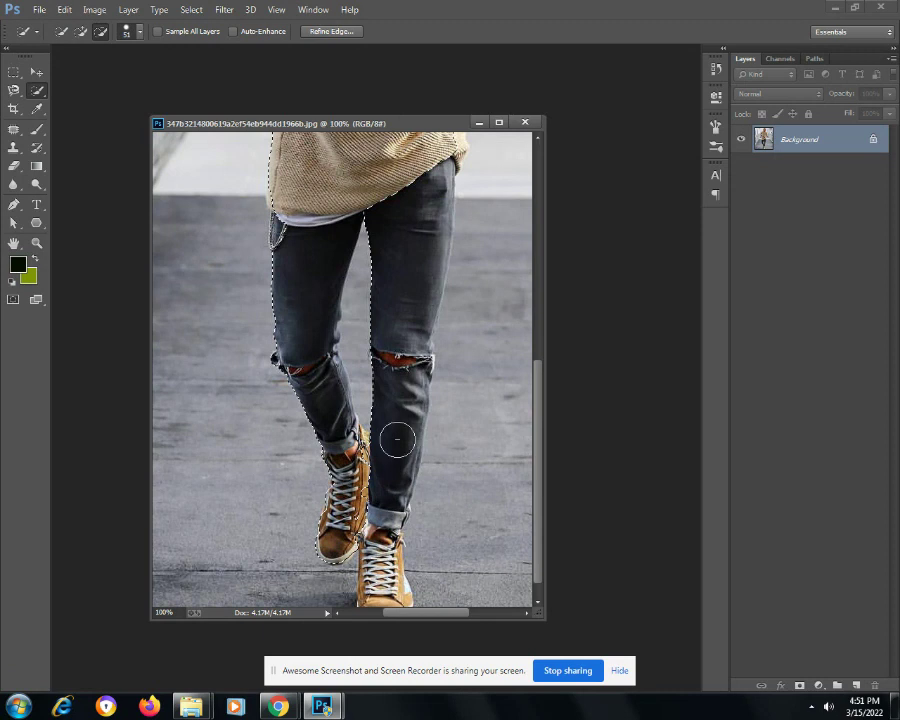
{"action": "scroll", "coordinate": [427, 216], "scroll_direction": "down", "scroll_amount": 1}
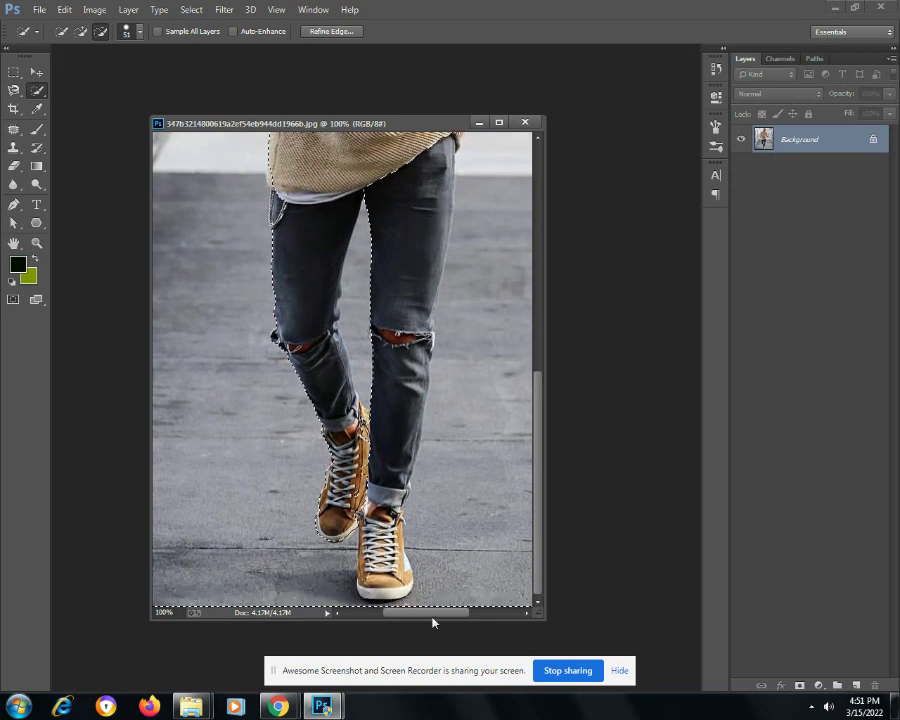
{"action": "left_click", "coordinate": [388, 585]}
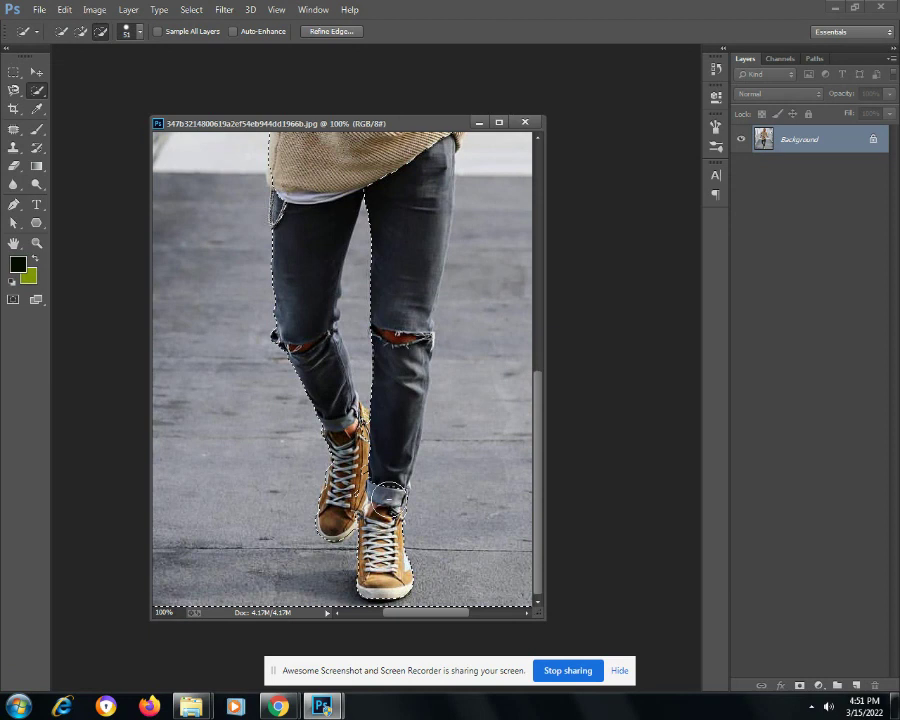
{"action": "scroll", "coordinate": [383, 492], "scroll_direction": "up", "scroll_amount": 1}
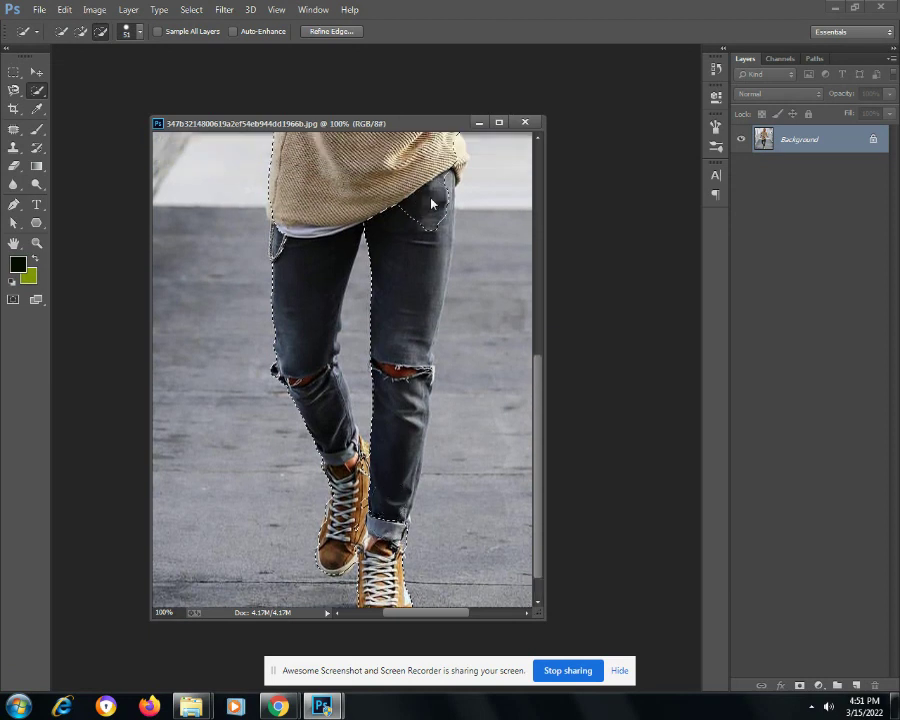
{"action": "left_click_drag", "start_coordinate": [430, 200], "coordinate": [399, 398]}
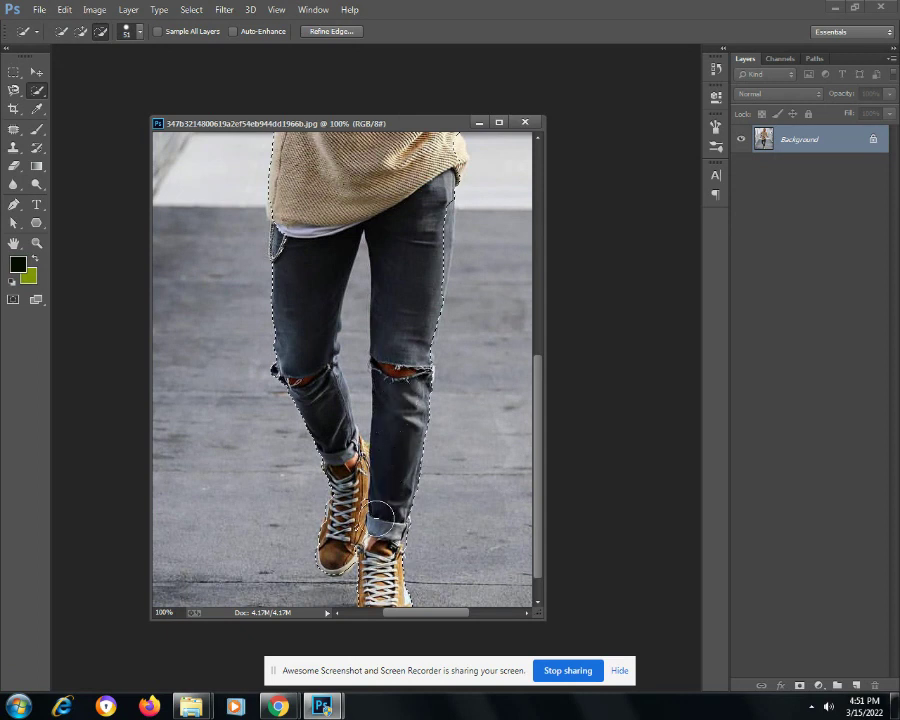
Switch to Subtract mode and trim the selection around the right jeans cuff
{"action": "left_click", "coordinate": [101, 36]}
{"action": "left_click", "coordinate": [81, 32]}
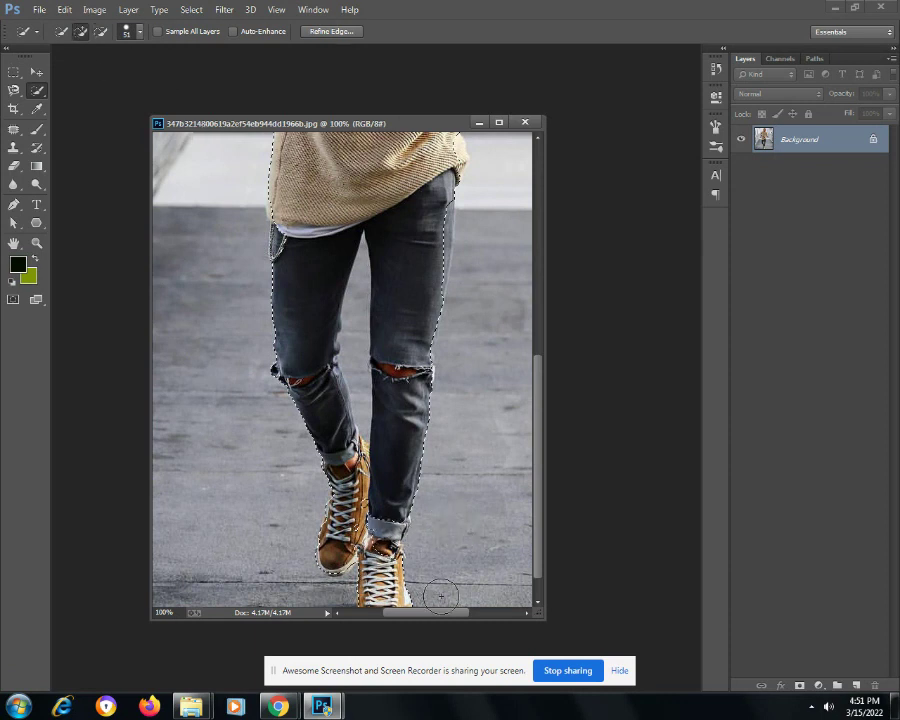
{"action": "left_click", "coordinate": [101, 32]}
{"action": "left_click", "coordinate": [385, 527]}
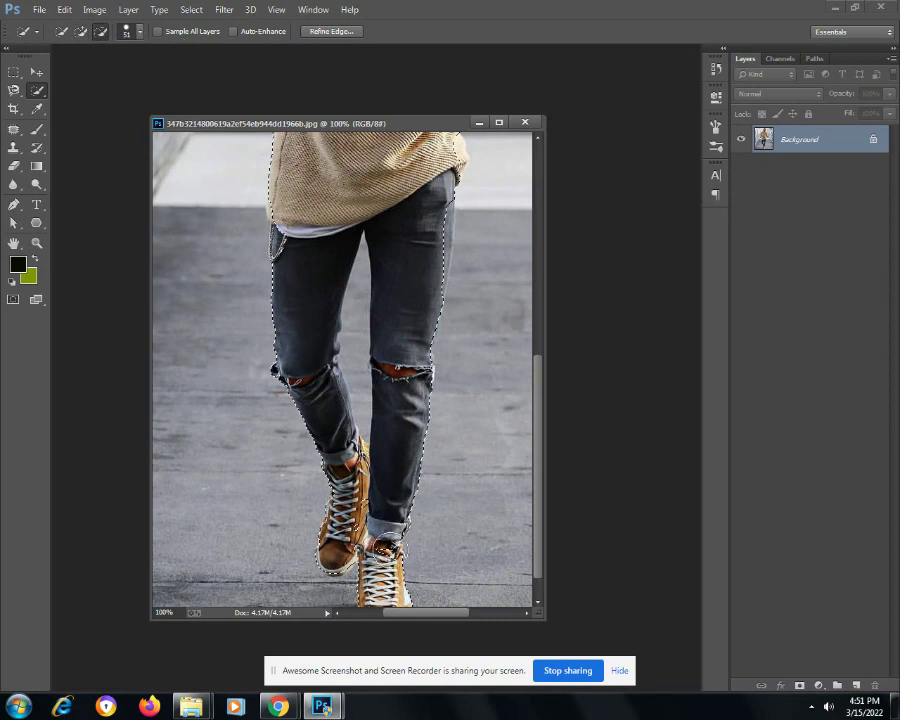
In Add to selection mode, extend the selection over the sweater, arms and hair
{"action": "scroll", "coordinate": [398, 434], "scroll_direction": "up", "scroll_amount": 2}
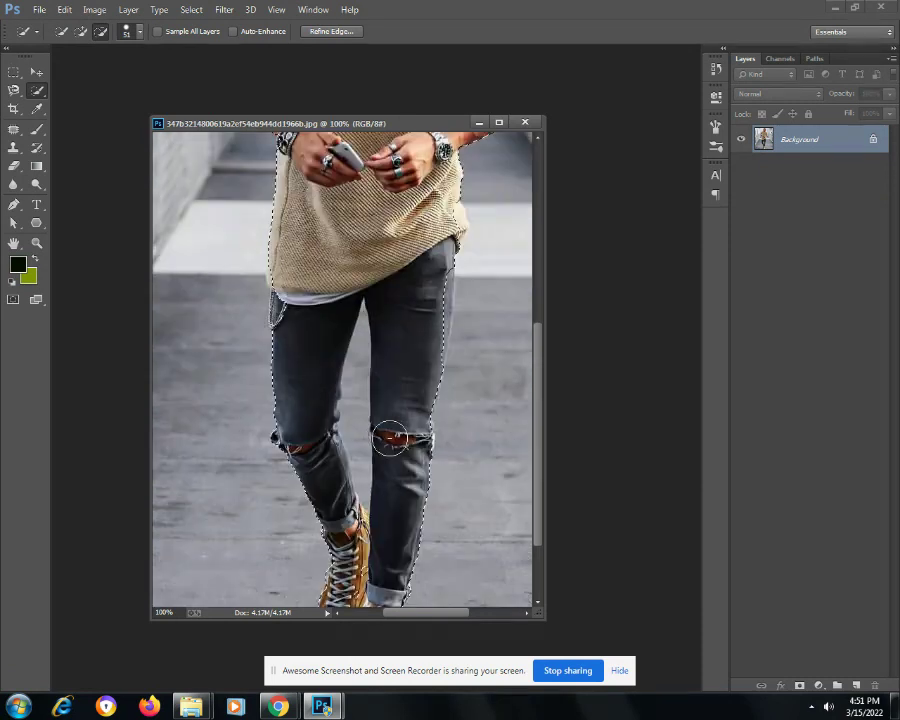
{"action": "scroll", "coordinate": [390, 428], "scroll_direction": "up", "scroll_amount": 2}
{"action": "scroll", "coordinate": [390, 428], "scroll_direction": "up", "scroll_amount": 1}
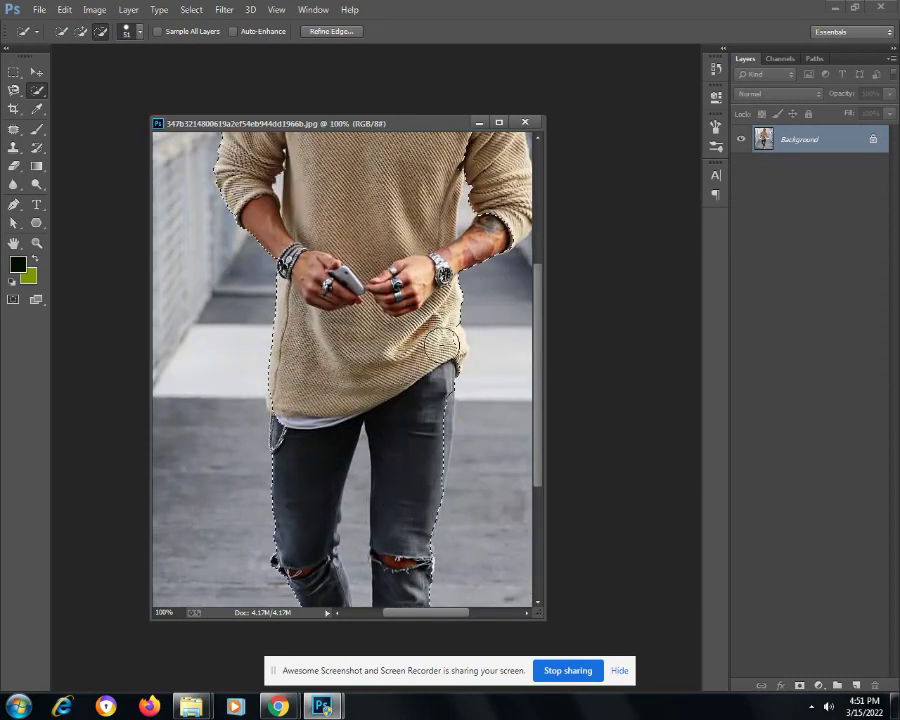
{"action": "scroll", "coordinate": [420, 350], "scroll_direction": "up", "scroll_amount": 2}
{"action": "scroll", "coordinate": [410, 355], "scroll_direction": "up", "scroll_amount": 1}
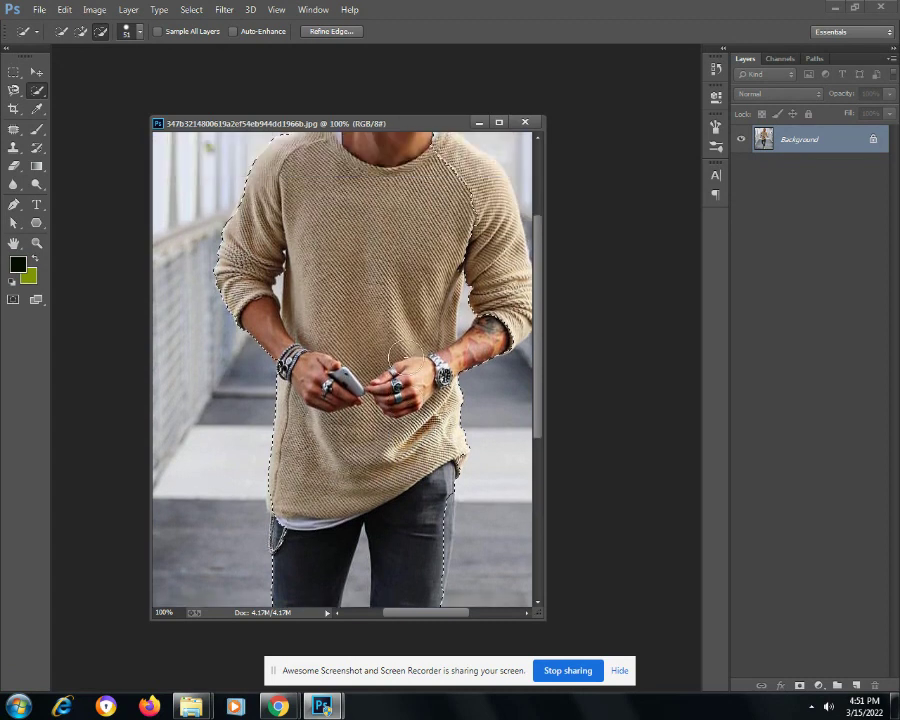
{"action": "scroll", "coordinate": [410, 355], "scroll_direction": "up", "scroll_amount": 1}
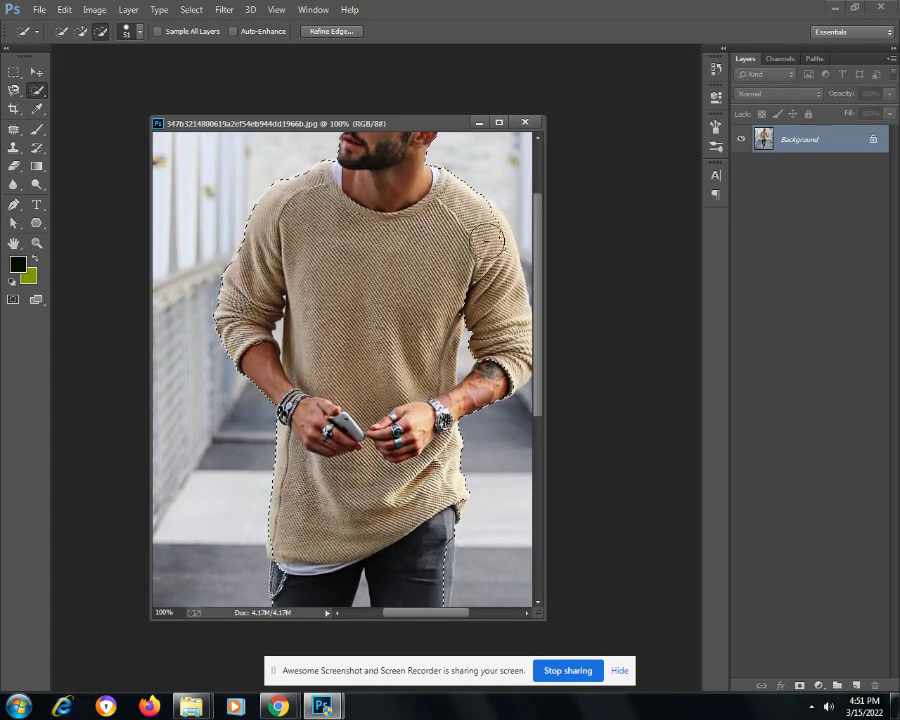
{"action": "scroll", "coordinate": [488, 330], "scroll_direction": "down", "scroll_amount": 1}
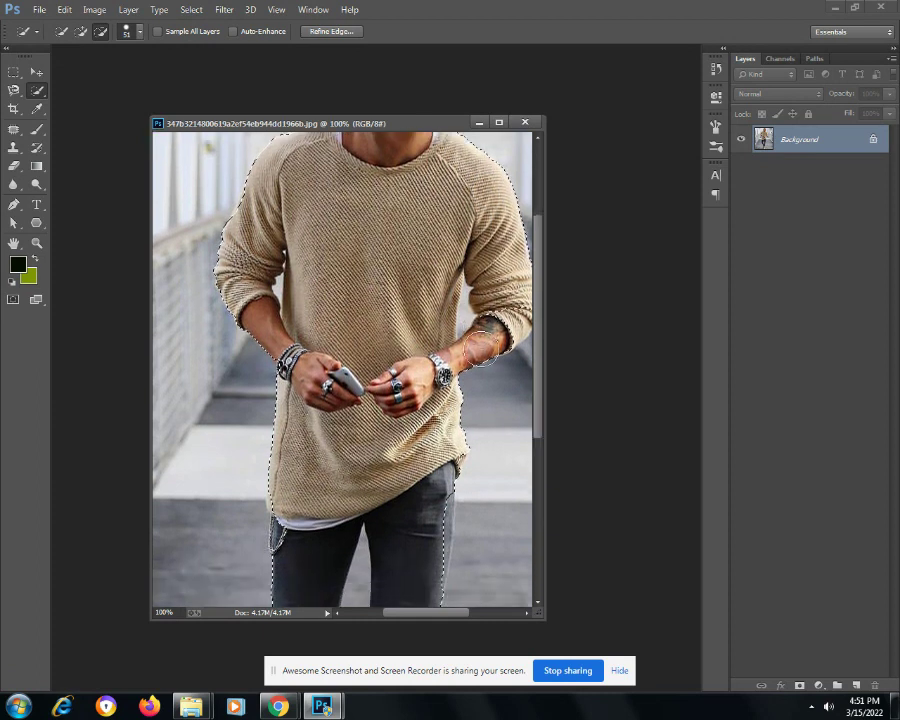
{"action": "left_click_drag", "start_coordinate": [422, 612], "coordinate": [450, 612]}
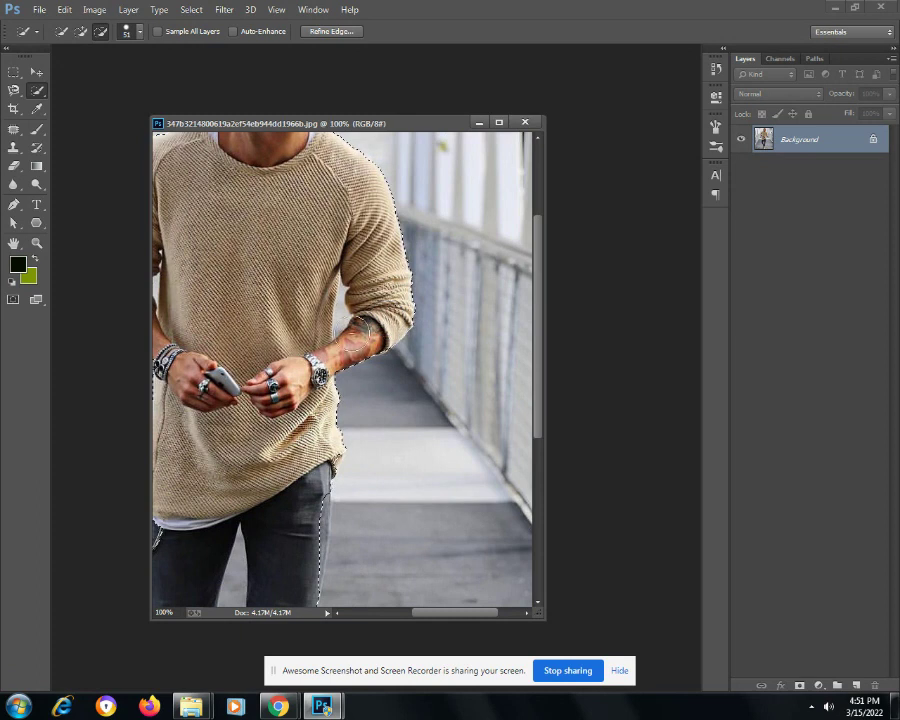
{"action": "scroll", "coordinate": [343, 373], "scroll_direction": "up", "scroll_amount": 2}
{"action": "scroll", "coordinate": [343, 373], "scroll_direction": "up", "scroll_amount": 1}
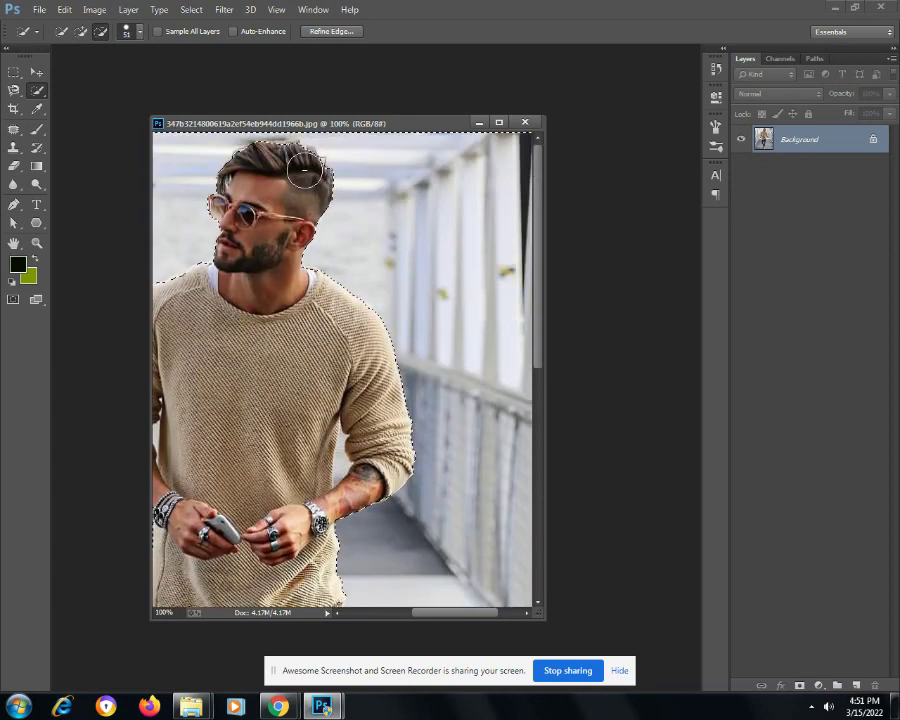
{"action": "left_click", "coordinate": [80, 31]}
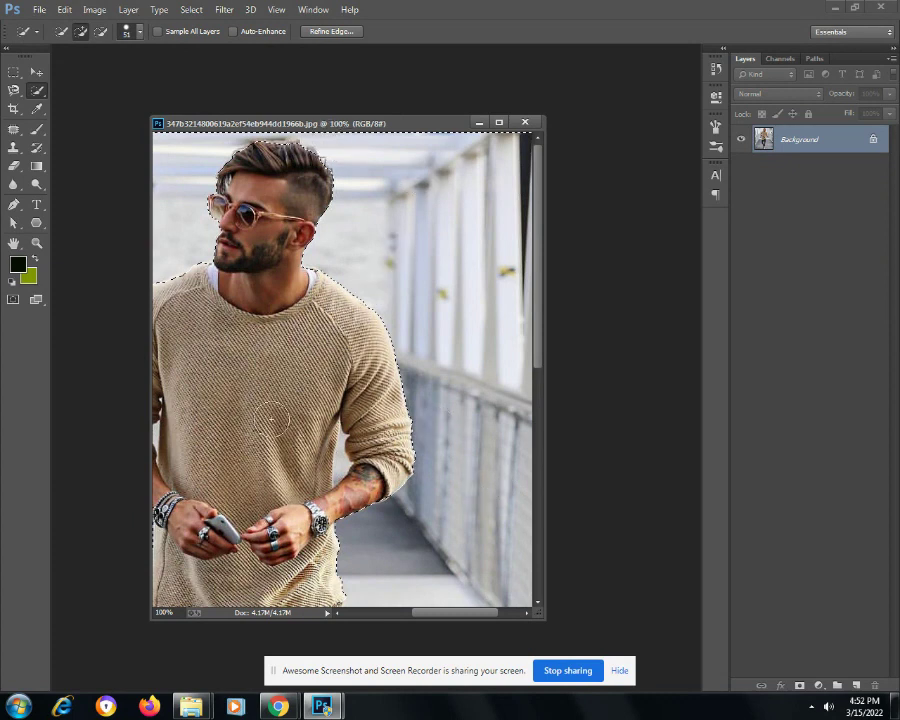
{"action": "scroll", "coordinate": [271, 418], "scroll_direction": "down", "scroll_amount": 1}
{"action": "scroll", "coordinate": [271, 418], "scroll_direction": "down", "scroll_amount": 1}
{"action": "scroll", "coordinate": [271, 418], "scroll_direction": "down", "scroll_amount": 1}
{"action": "scroll", "coordinate": [271, 418], "scroll_direction": "down", "scroll_amount": 1}
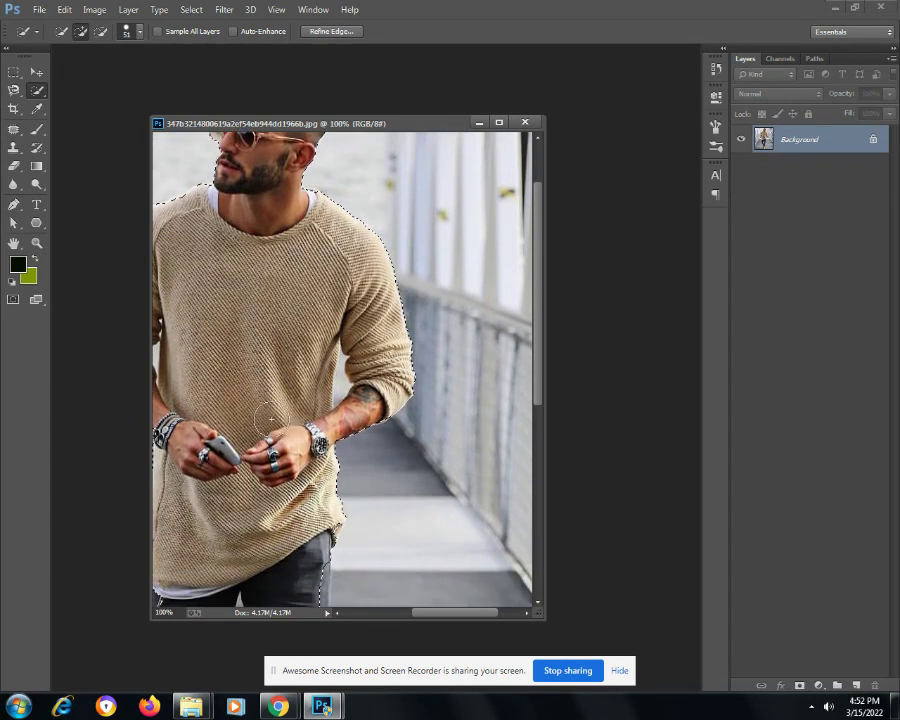
At 400% zoom with a smaller brush, select the grey gap between arm and sweater
{"action": "key", "text": "ctrl+plus"}
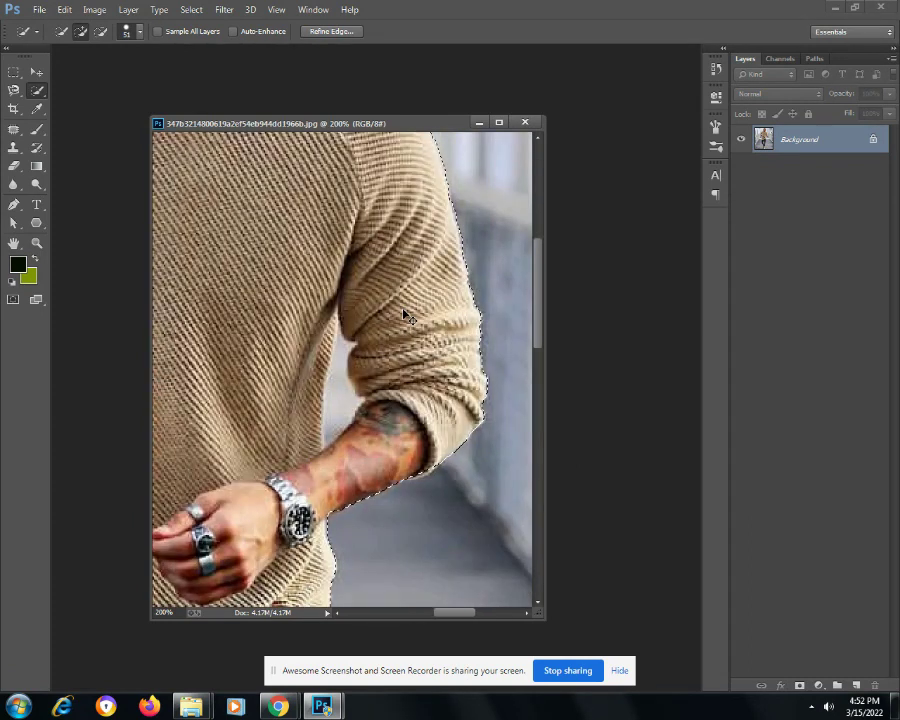
{"action": "key", "text": "ctrl+plus"}
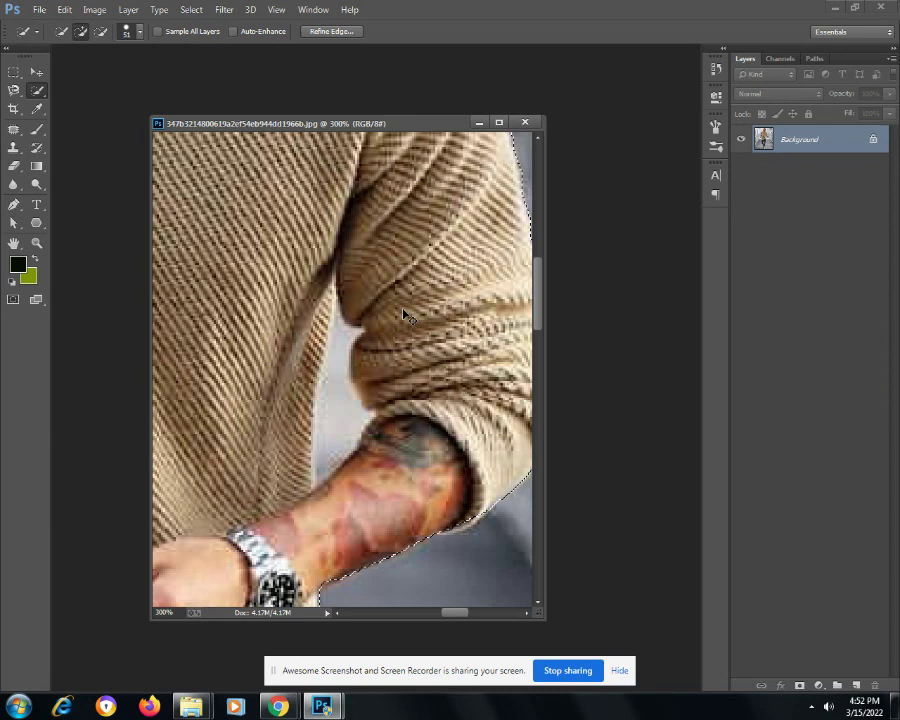
{"action": "key", "text": "ctrl+plus"}
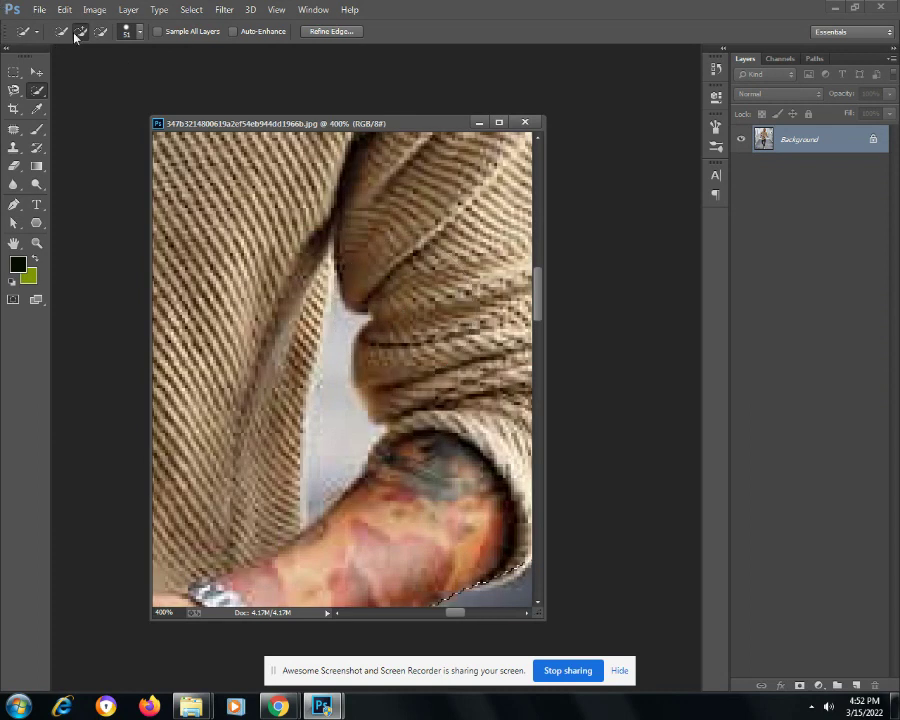
{"action": "left_click", "coordinate": [142, 33]}
{"action": "left_click_drag", "start_coordinate": [91, 70], "coordinate": [67, 71]}
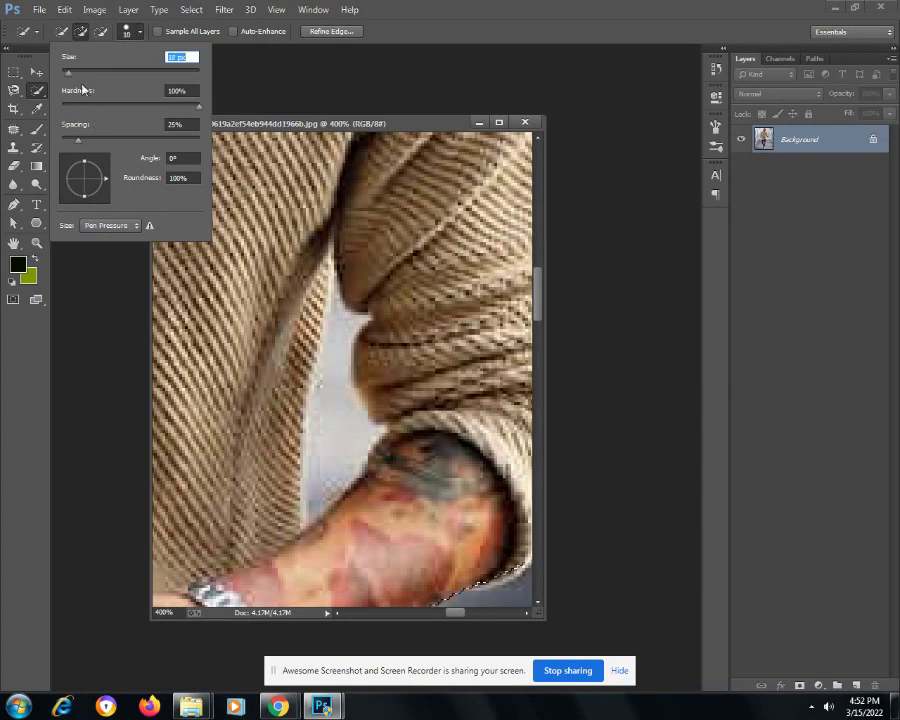
{"action": "left_click", "coordinate": [330, 465]}
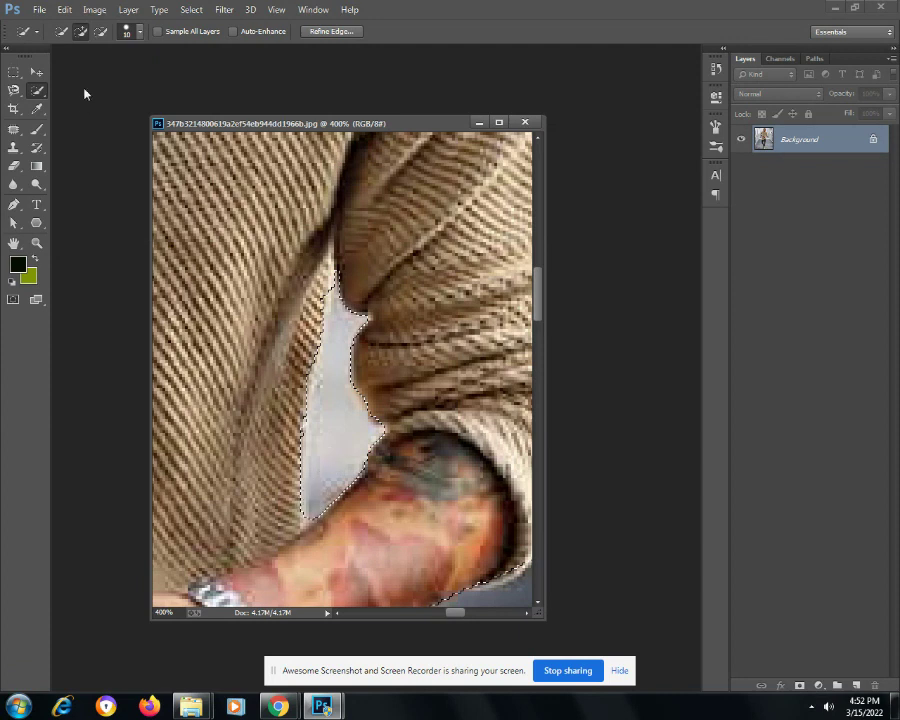
Reduce the selection brush to 5 px and pan along the arm
{"action": "left_click", "coordinate": [138, 33]}
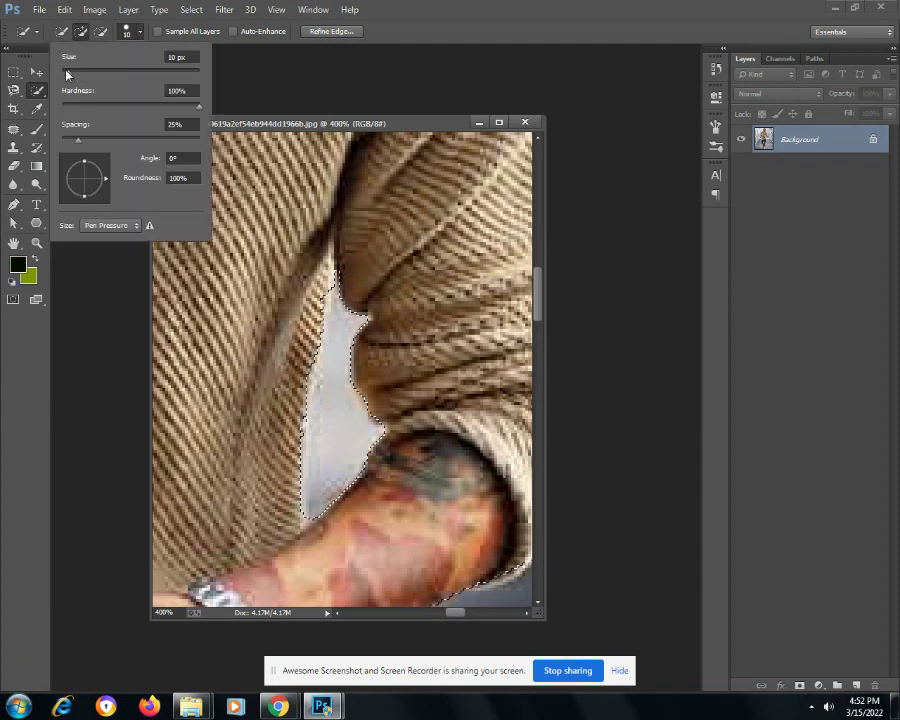
{"action": "left_click_drag", "start_coordinate": [68, 75], "coordinate": [64, 75]}
{"action": "left_click", "coordinate": [308, 516]}
{"action": "scroll", "coordinate": [349, 371], "scroll_direction": "down", "scroll_amount": 3}
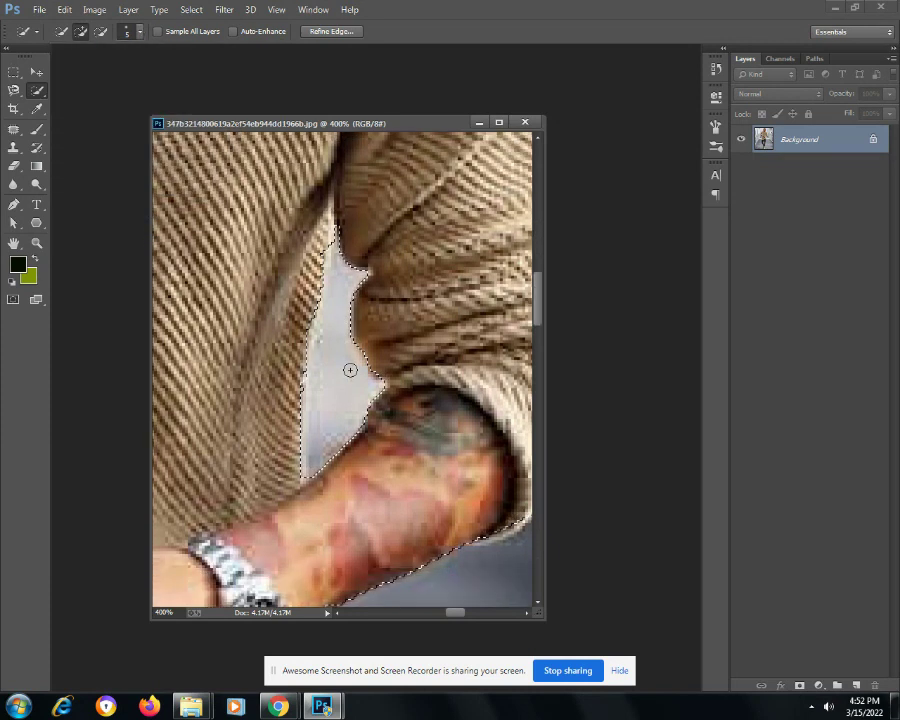
{"action": "mouse_move", "coordinate": [463, 616]}
{"action": "left_mouse_down"}
{"action": "mouse_move", "coordinate": [414, 612]}
{"action": "mouse_move", "coordinate": [424, 610]}
{"action": "left_mouse_up"}
With a 3 px brush, exclude the white background patch running down the arm
{"action": "scroll", "coordinate": [374, 530], "scroll_direction": "up", "scroll_amount": 1}
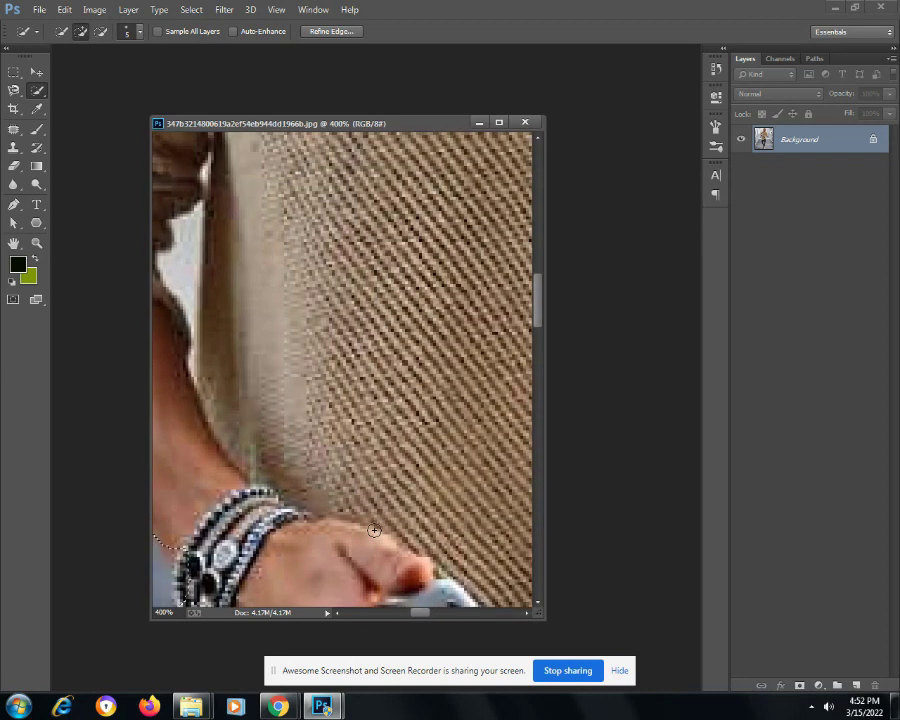
{"action": "left_click_drag", "start_coordinate": [188, 253], "coordinate": [190, 277]}
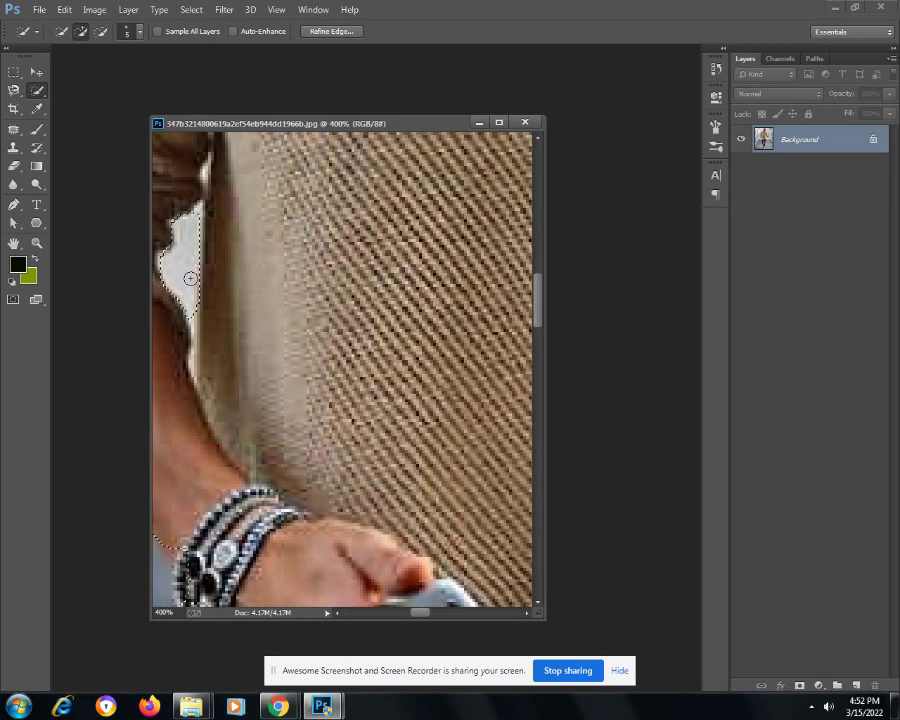
{"action": "left_click", "coordinate": [127, 31]}
{"action": "left_click_drag", "start_coordinate": [80, 80], "coordinate": [64, 76]}
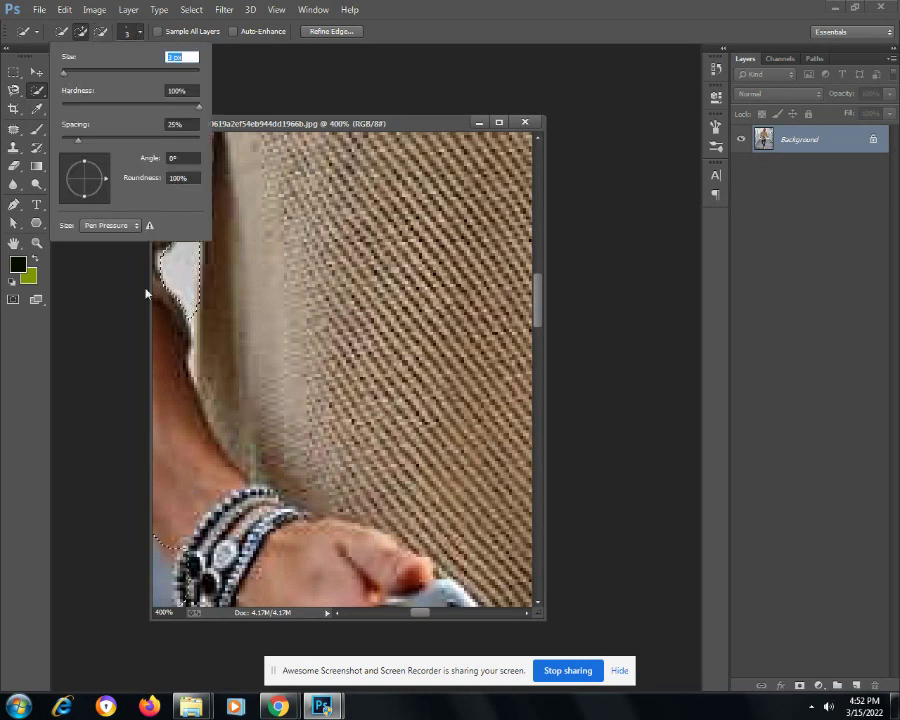
{"action": "left_click", "coordinate": [195, 327]}
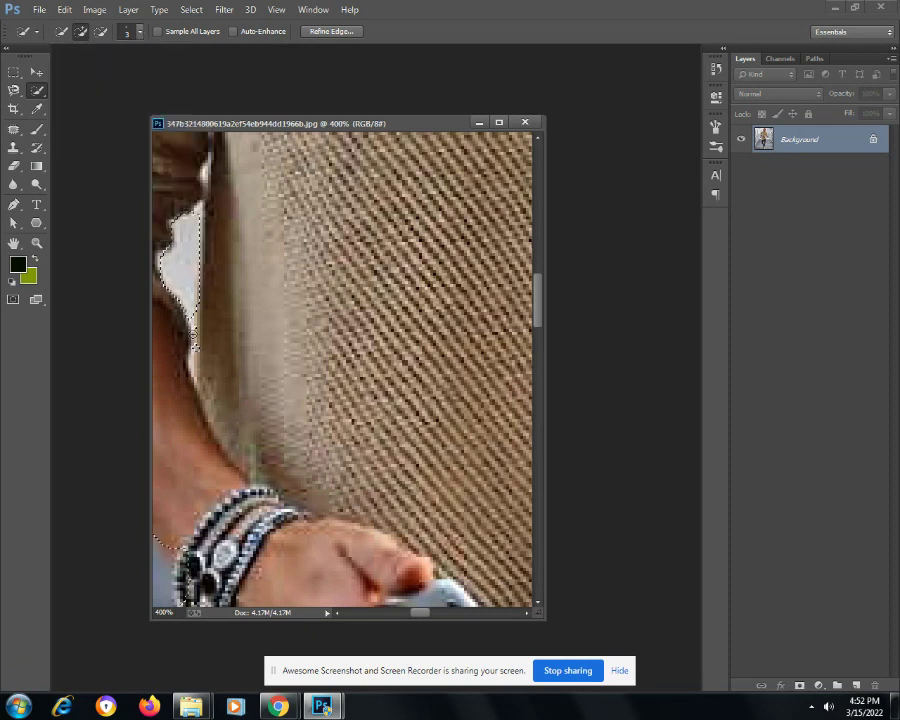
{"action": "left_click_drag", "start_coordinate": [193, 360], "coordinate": [196, 377]}
Zoom to 500% and refine the selection along the hair and white edge strip
{"action": "scroll", "coordinate": [196, 300], "scroll_direction": "up", "scroll_amount": 2}
{"action": "scroll", "coordinate": [200, 290], "scroll_direction": "up", "scroll_amount": 1}
{"action": "scroll", "coordinate": [203, 280], "scroll_direction": "up", "scroll_amount": 1}
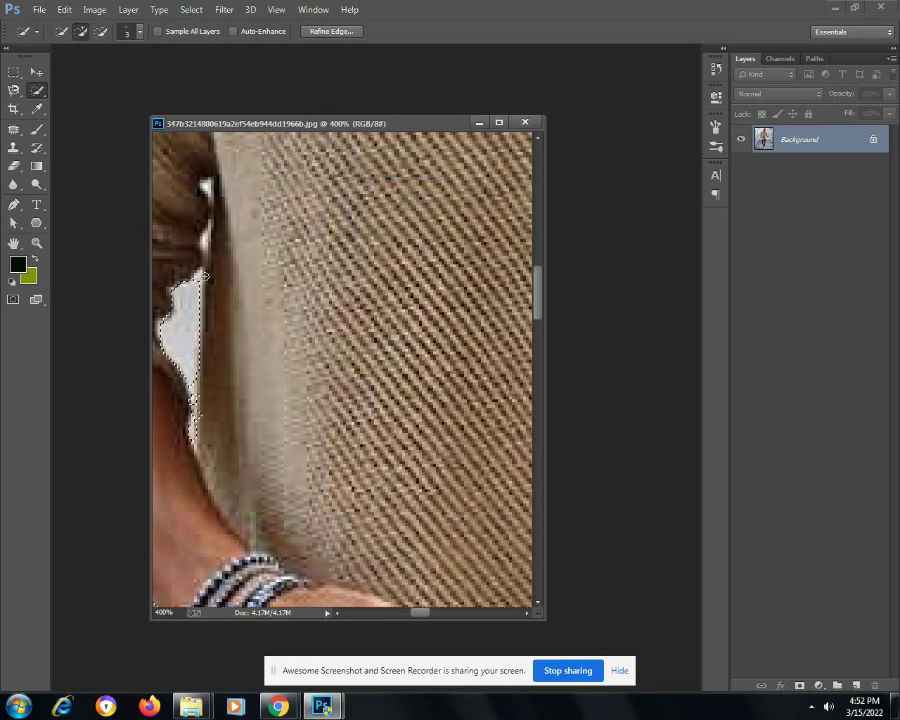
{"action": "key", "text": "ctrl+plus"}
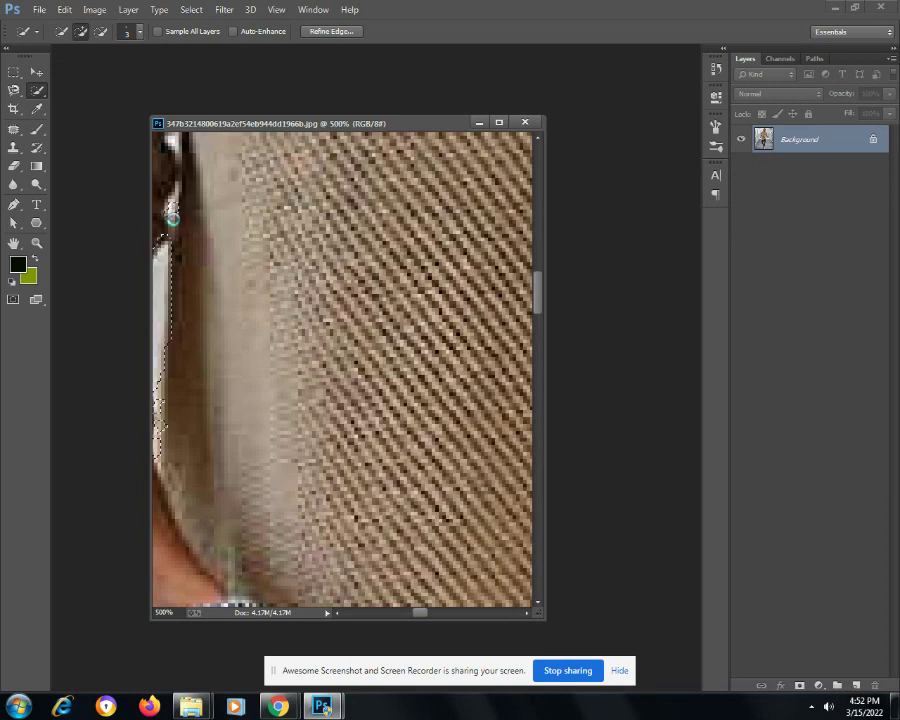
{"action": "left_click", "coordinate": [170, 207]}
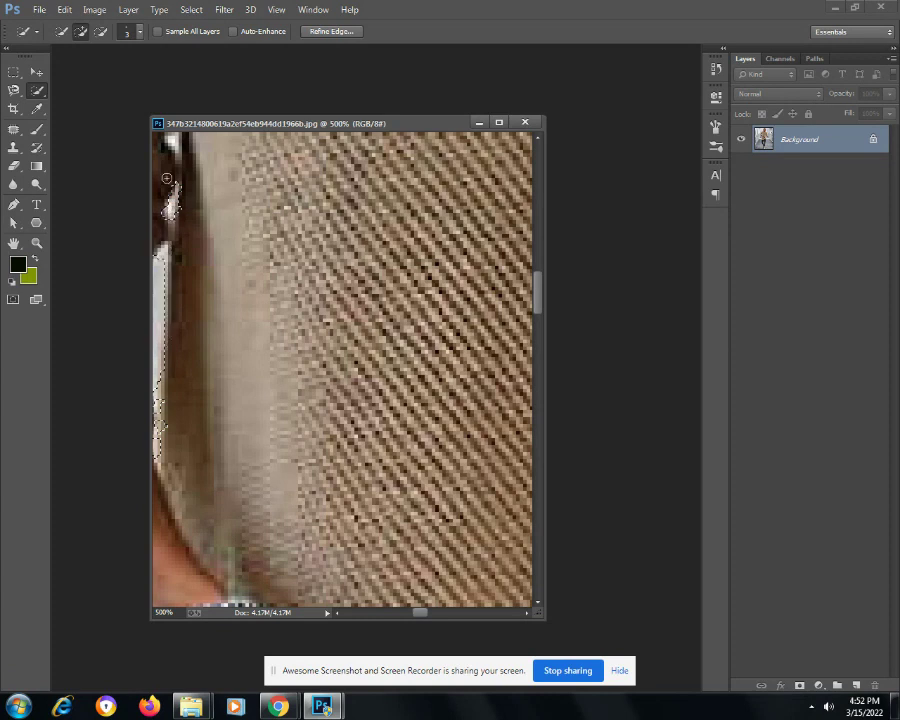
{"action": "scroll", "coordinate": [167, 178], "scroll_direction": "up", "scroll_amount": 1}
{"action": "left_click", "coordinate": [172, 160]}
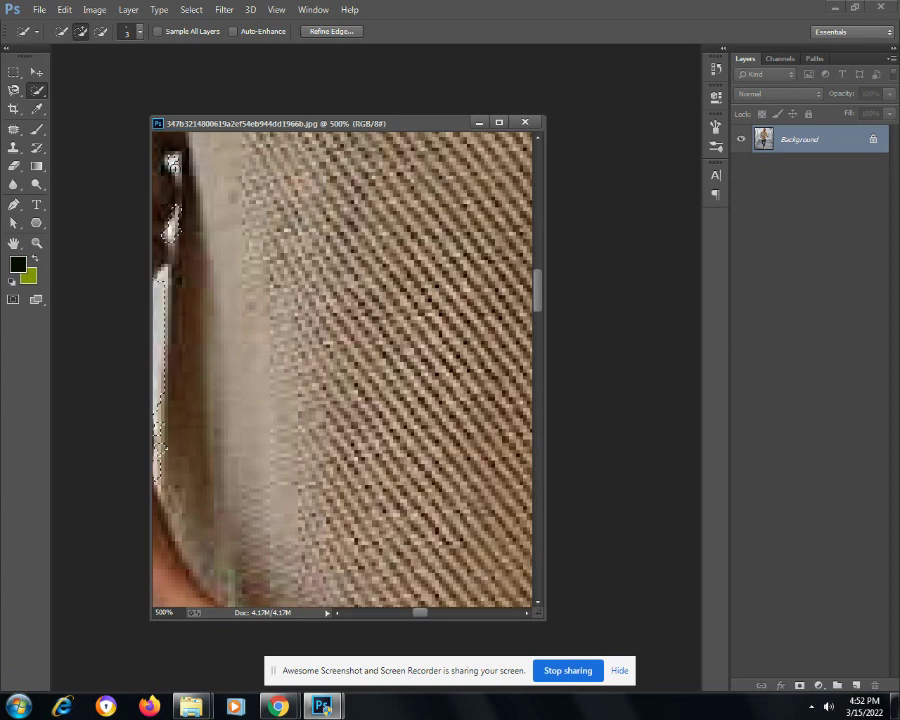
{"action": "scroll", "coordinate": [175, 158], "scroll_direction": "up", "scroll_amount": 1}
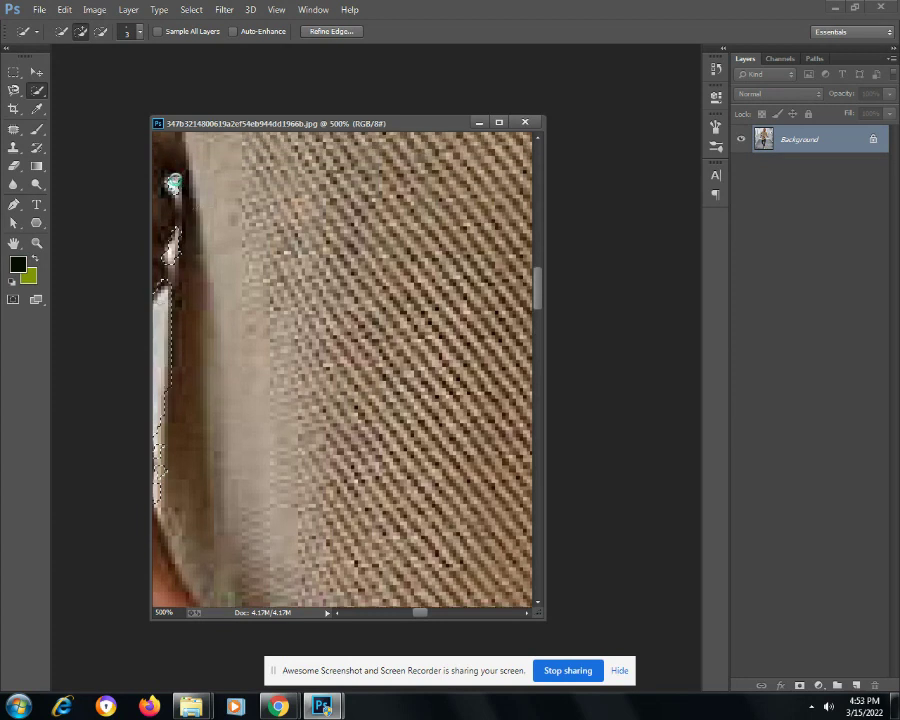
{"action": "left_click", "coordinate": [172, 184]}
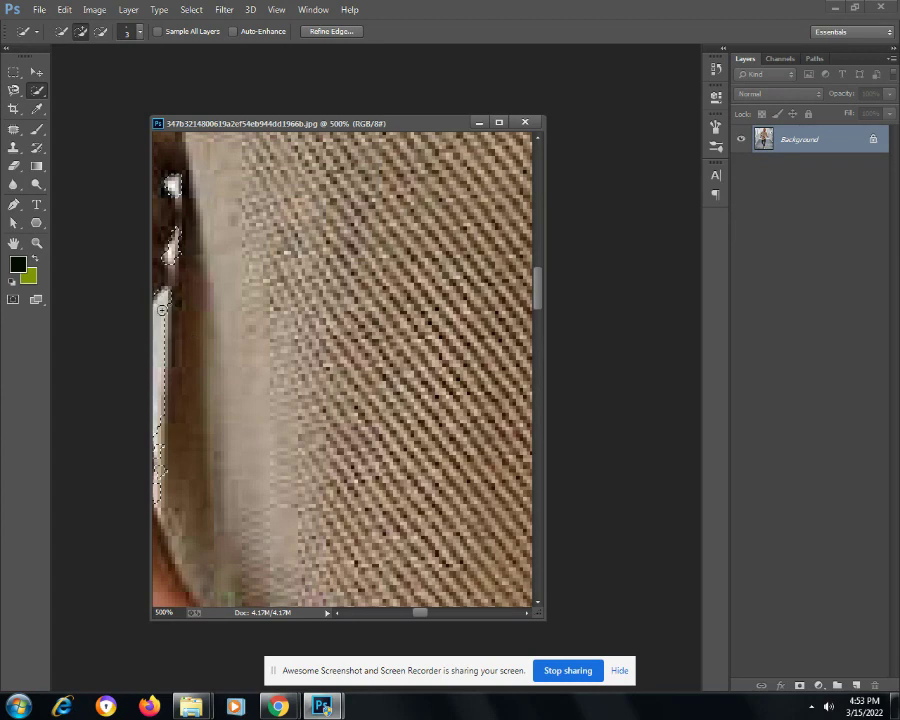
Zoom back out to view the man's whole torso
{"action": "scroll", "coordinate": [172, 374], "scroll_direction": "down", "scroll_amount": 1}
{"action": "key", "text": "ctrl+minus"}
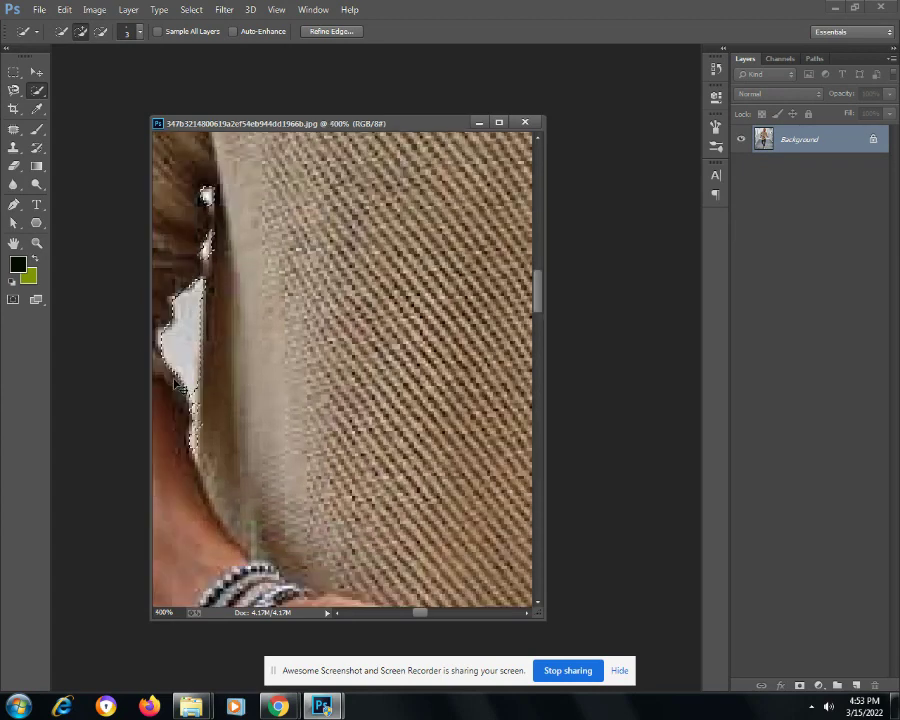
{"action": "key", "text": "ctrl+minus"}
{"action": "key", "text": "ctrl+minus"}
{"action": "key", "text": "ctrl+minus"}
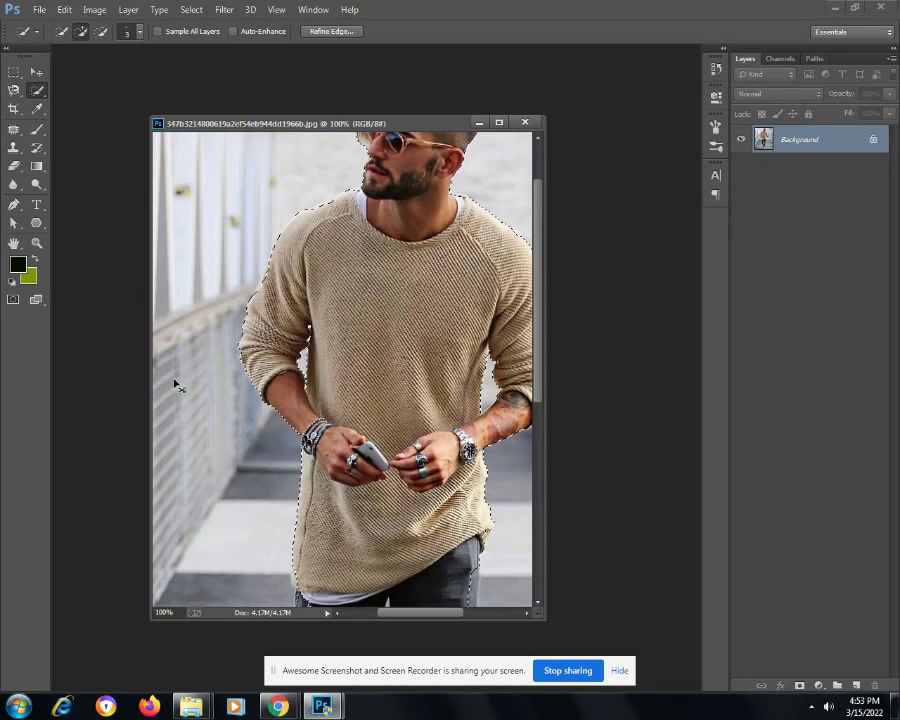
{"action": "key", "text": "ctrl+minus"}
Enlarge the Quick Selection brush and extend the selection down the inner left leg
{"action": "left_click_drag", "start_coordinate": [541, 360], "coordinate": [531, 468]}
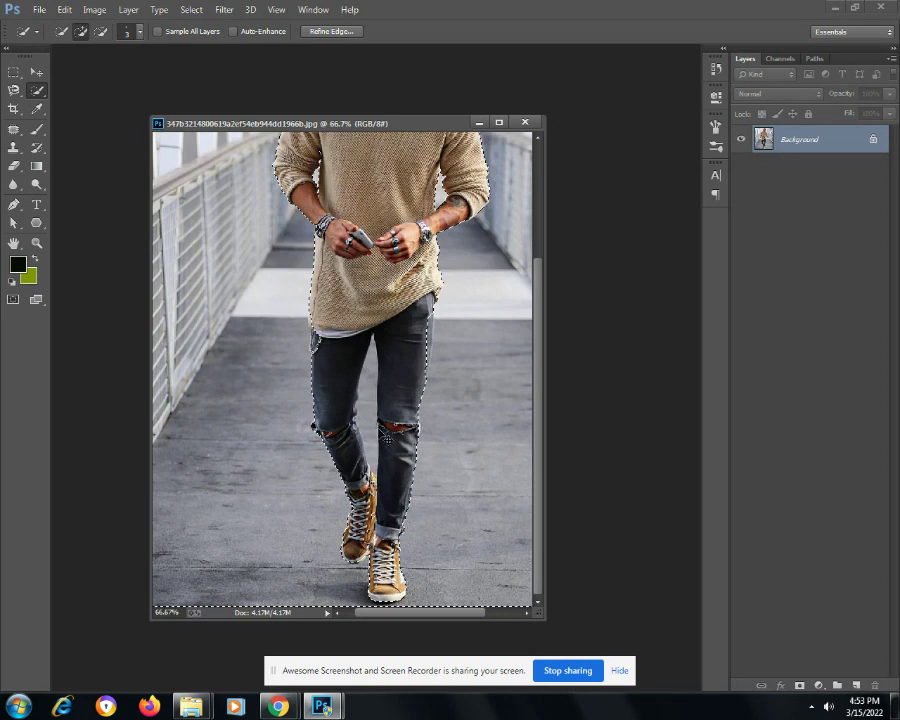
{"action": "key", "text": "ctrl+plus"}
{"action": "key", "text": "ctrl+plus"}
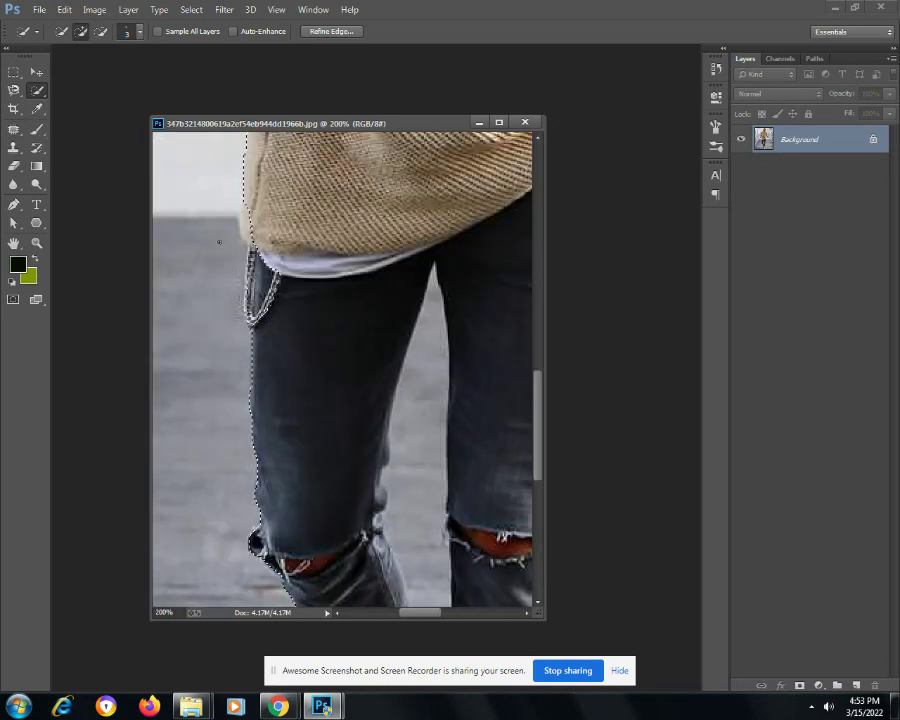
{"action": "left_click", "coordinate": [140, 31]}
{"action": "left_click_drag", "start_coordinate": [71, 73], "coordinate": [66, 74]}
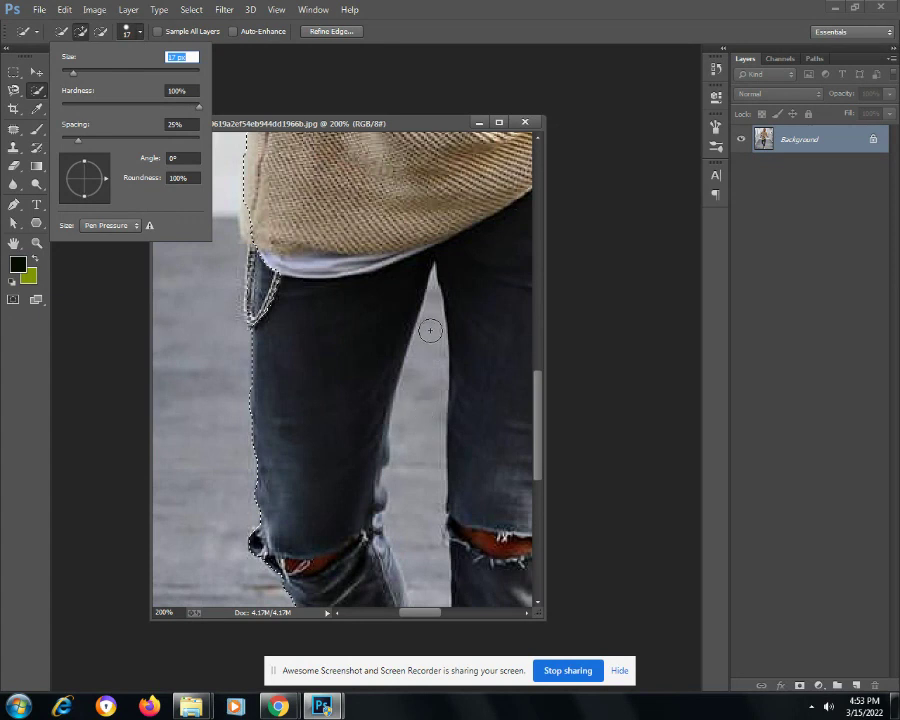
{"action": "left_click_drag", "start_coordinate": [426, 326], "coordinate": [388, 423]}
{"action": "scroll", "coordinate": [436, 450], "scroll_direction": "down", "scroll_amount": 2}
{"action": "scroll", "coordinate": [437, 445], "scroll_direction": "down", "scroll_amount": 1}
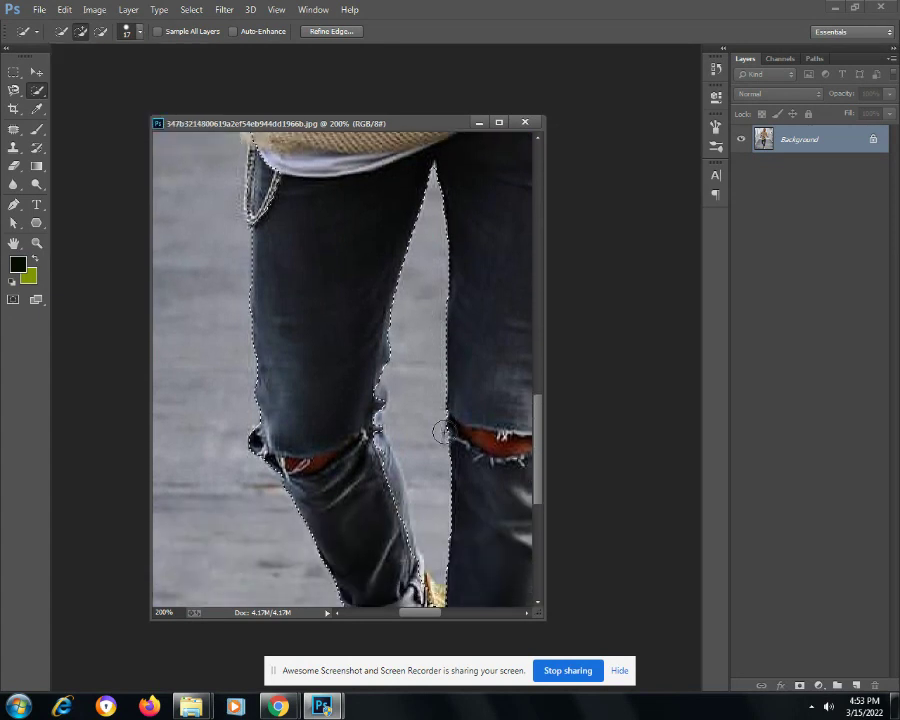
{"action": "scroll", "coordinate": [438, 440], "scroll_direction": "down", "scroll_amount": 3}
{"action": "scroll", "coordinate": [440, 430], "scroll_direction": "down", "scroll_amount": 1}
{"action": "scroll", "coordinate": [440, 427], "scroll_direction": "down", "scroll_amount": 3}
{"action": "scroll", "coordinate": [441, 418], "scroll_direction": "down", "scroll_amount": 1}
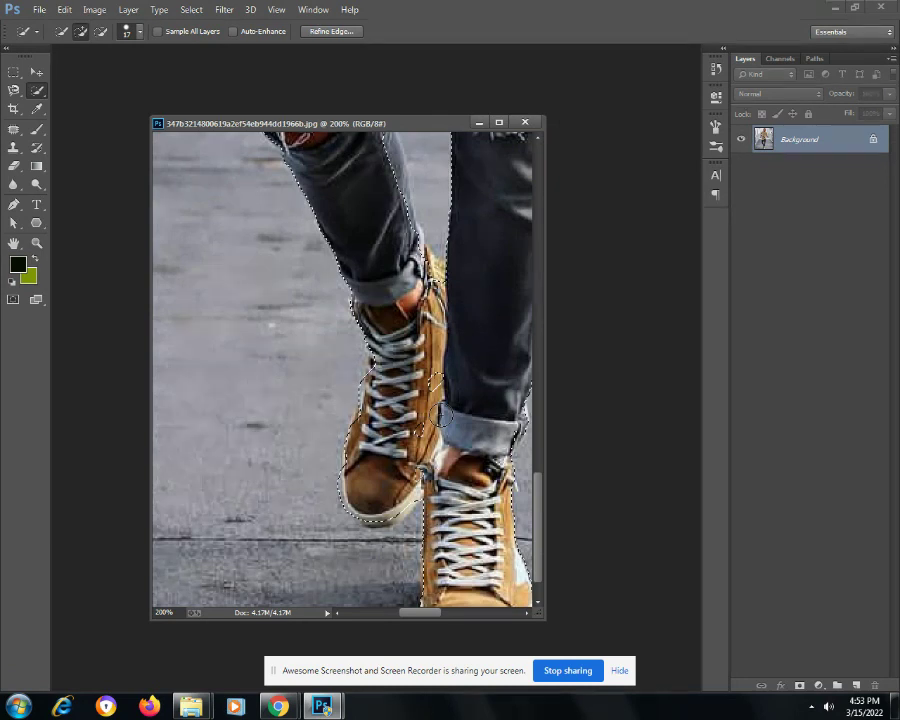
Zoom in on the boots and subtract the small stray patch on the boot
{"action": "key", "text": "ctrl+plus"}
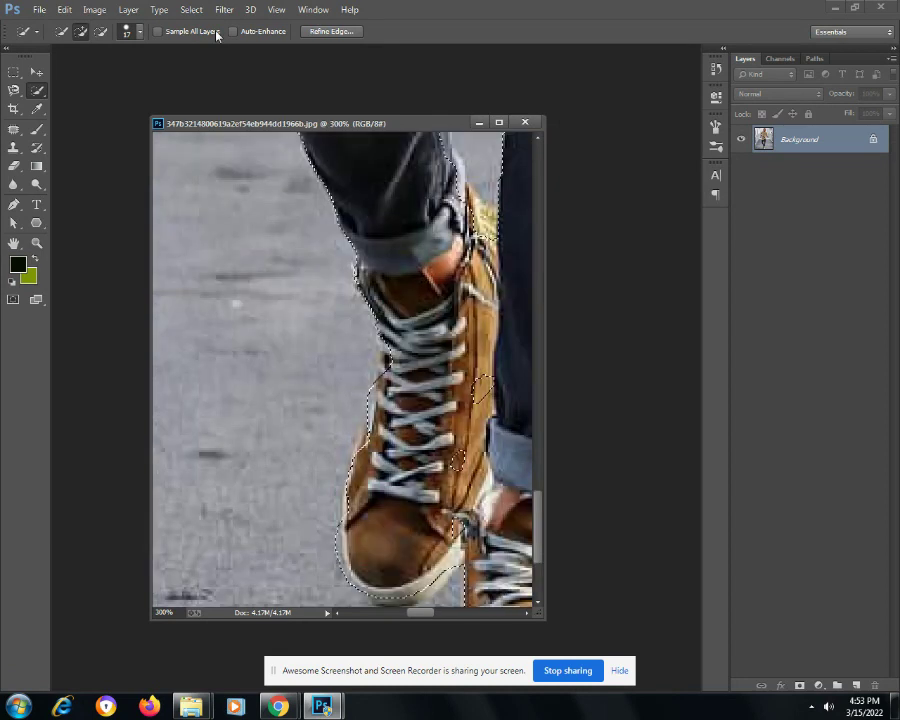
{"action": "key", "text": "ctrl+plus"}
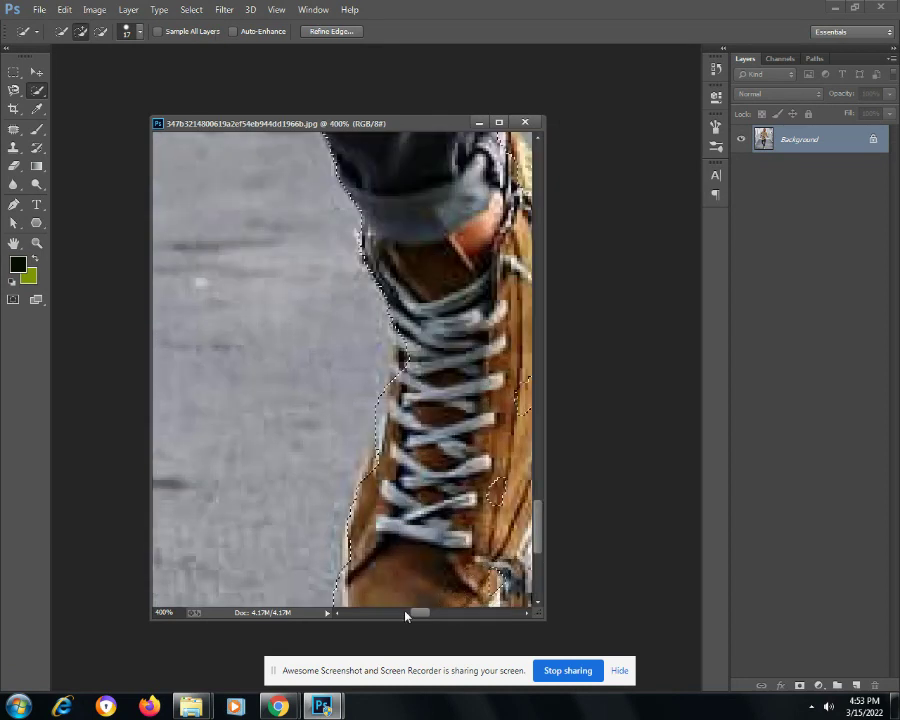
{"action": "mouse_move", "coordinate": [424, 612]}
{"action": "left_mouse_down"}
{"action": "mouse_move", "coordinate": [442, 614]}
{"action": "mouse_move", "coordinate": [427, 614]}
{"action": "left_mouse_up"}
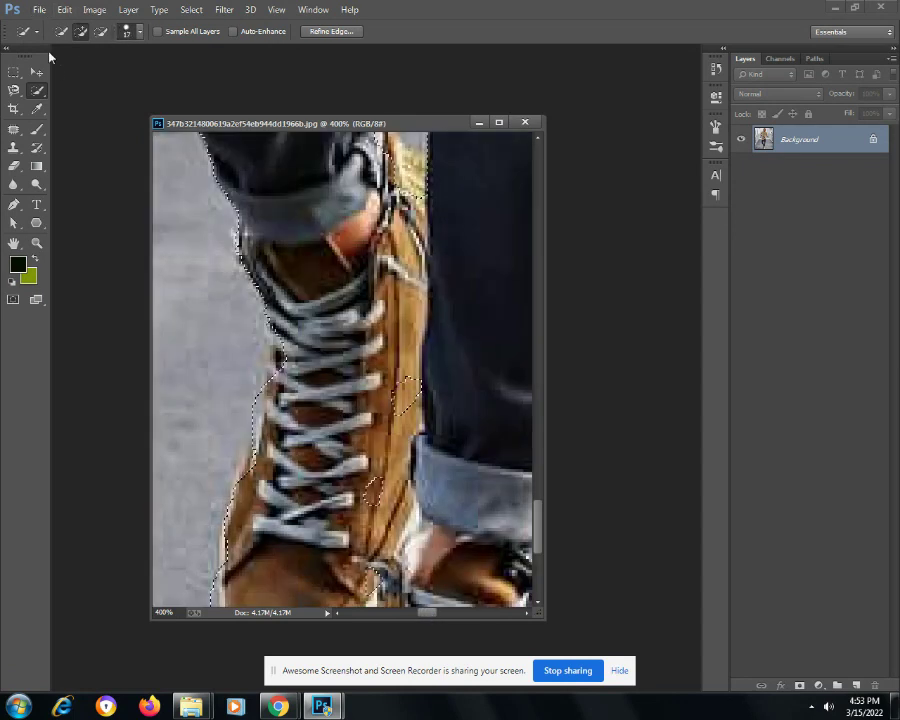
{"action": "left_click", "coordinate": [101, 31]}
{"action": "left_click", "coordinate": [406, 388]}
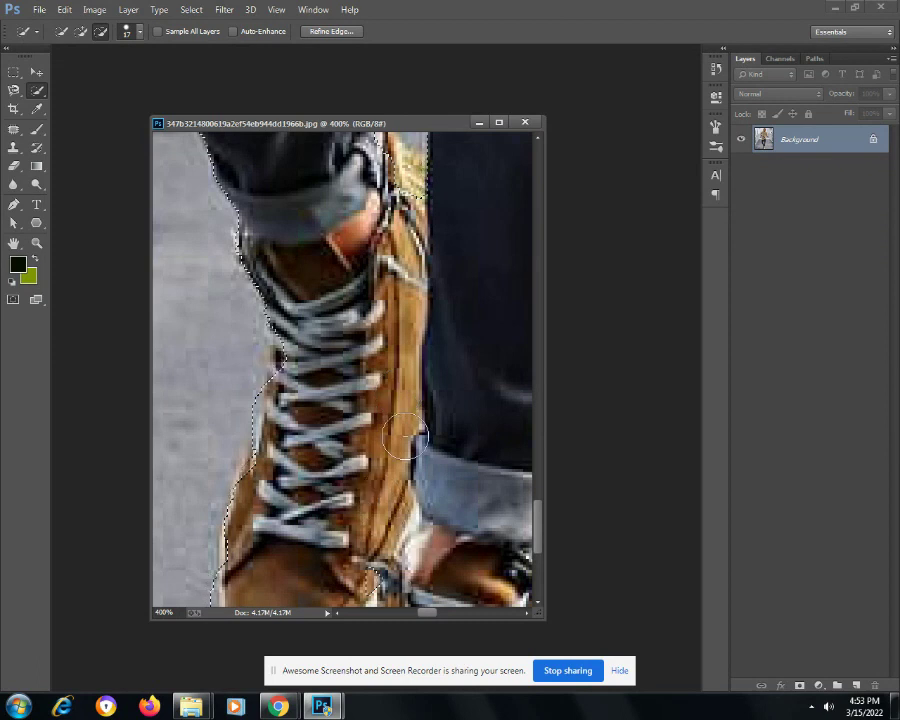
{"action": "scroll", "coordinate": [408, 432], "scroll_direction": "down", "scroll_amount": 1}
{"action": "scroll", "coordinate": [240, 236], "scroll_direction": "up", "scroll_amount": 5}
Refine the selection along the upper boot edge and jeans, and remove the grey gap
{"action": "mouse_move", "coordinate": [372, 310]}
{"action": "left_mouse_down"}
{"action": "mouse_move", "coordinate": [372, 285]}
{"action": "mouse_move", "coordinate": [352, 305]}
{"action": "left_mouse_up"}
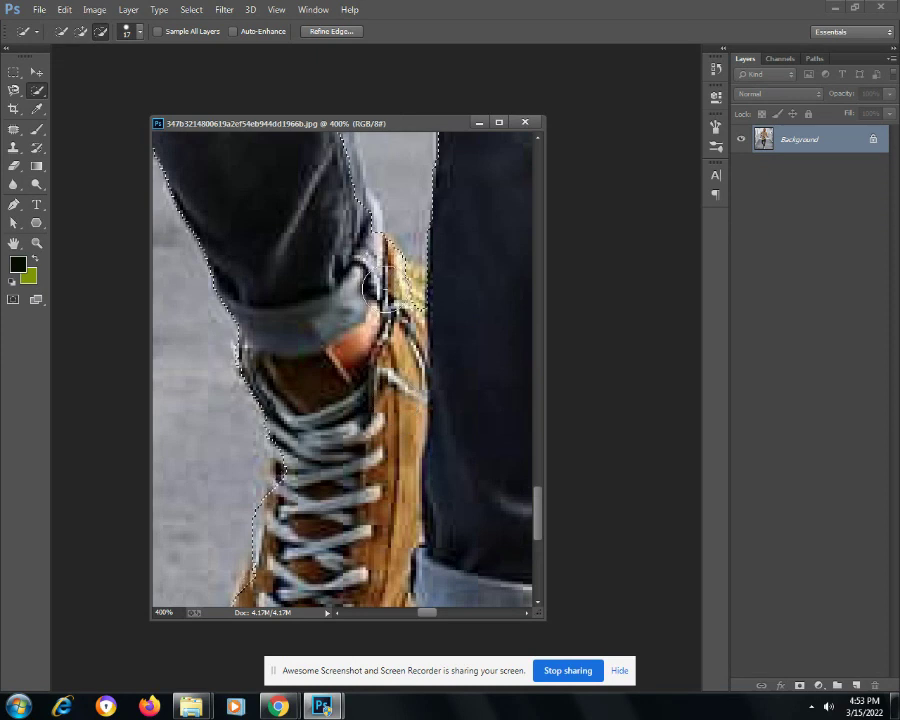
{"action": "scroll", "coordinate": [352, 305], "scroll_direction": "up", "scroll_amount": 1}
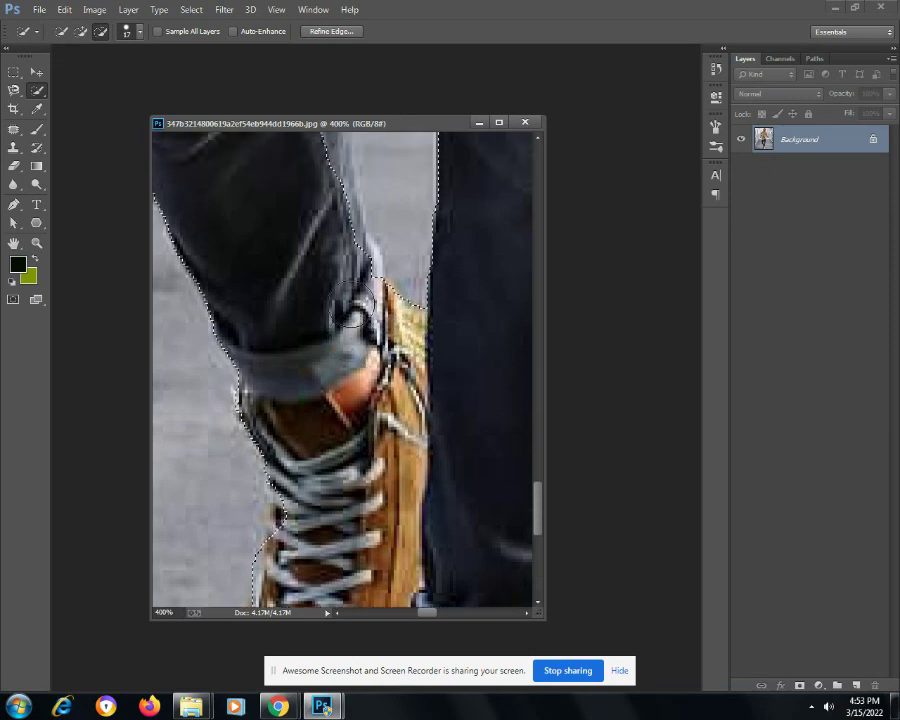
{"action": "scroll", "coordinate": [352, 305], "scroll_direction": "up", "scroll_amount": 3}
{"action": "left_click_drag", "start_coordinate": [341, 336], "coordinate": [353, 366]}
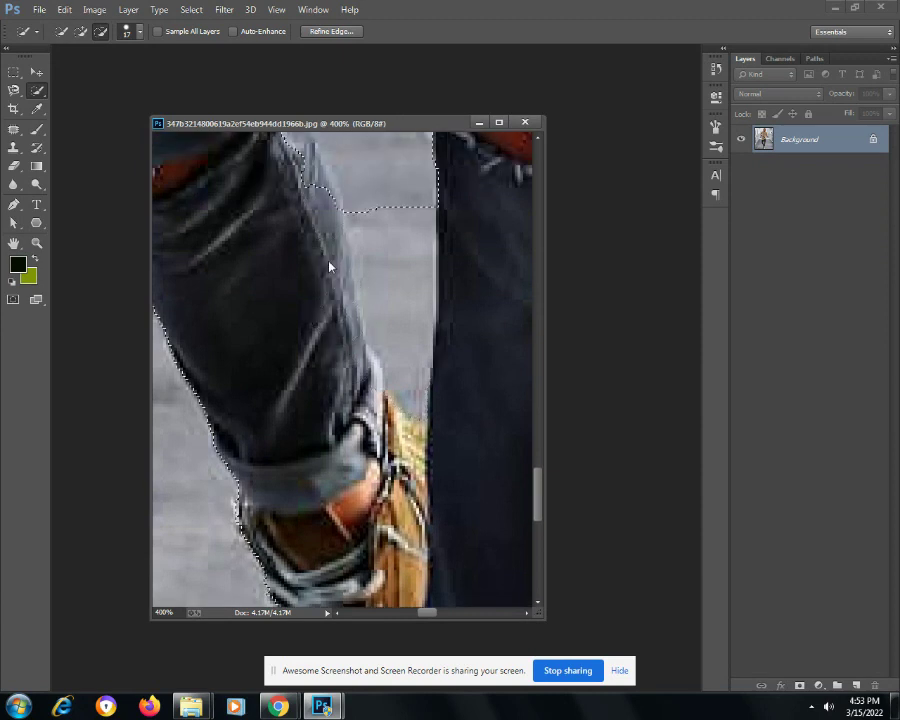
{"action": "scroll", "coordinate": [328, 262], "scroll_direction": "up", "scroll_amount": 2}
{"action": "scroll", "coordinate": [328, 262], "scroll_direction": "up", "scroll_amount": 1}
{"action": "left_click_drag", "start_coordinate": [303, 289], "coordinate": [283, 275]}
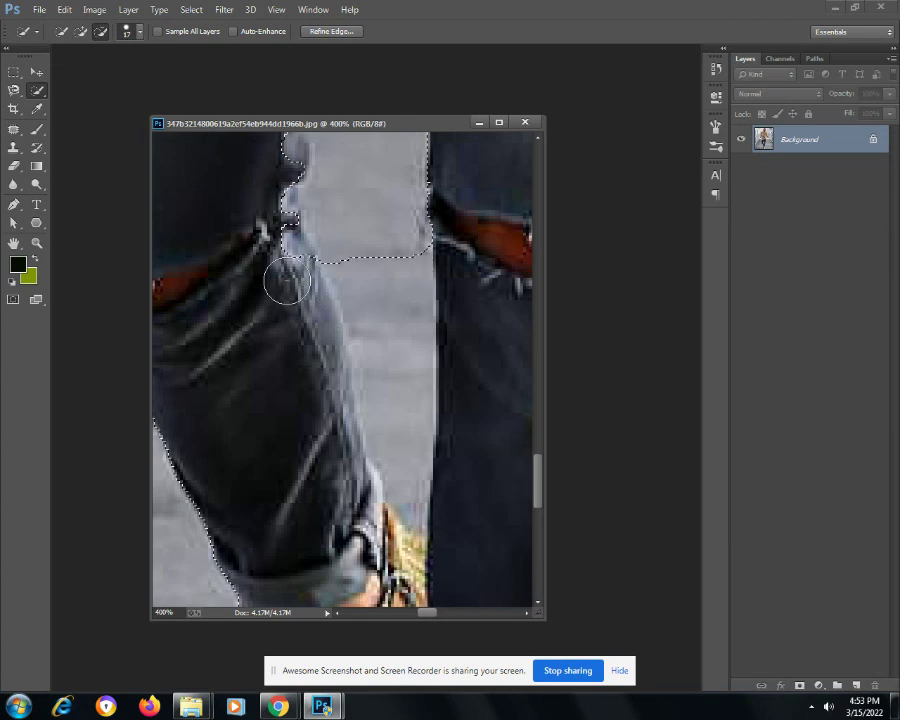
{"action": "scroll", "coordinate": [277, 245], "scroll_direction": "up", "scroll_amount": 1}
{"action": "left_click", "coordinate": [277, 245]}
{"action": "scroll", "coordinate": [275, 260], "scroll_direction": "up", "scroll_amount": 2}
{"action": "scroll", "coordinate": [272, 293], "scroll_direction": "up", "scroll_amount": 2}
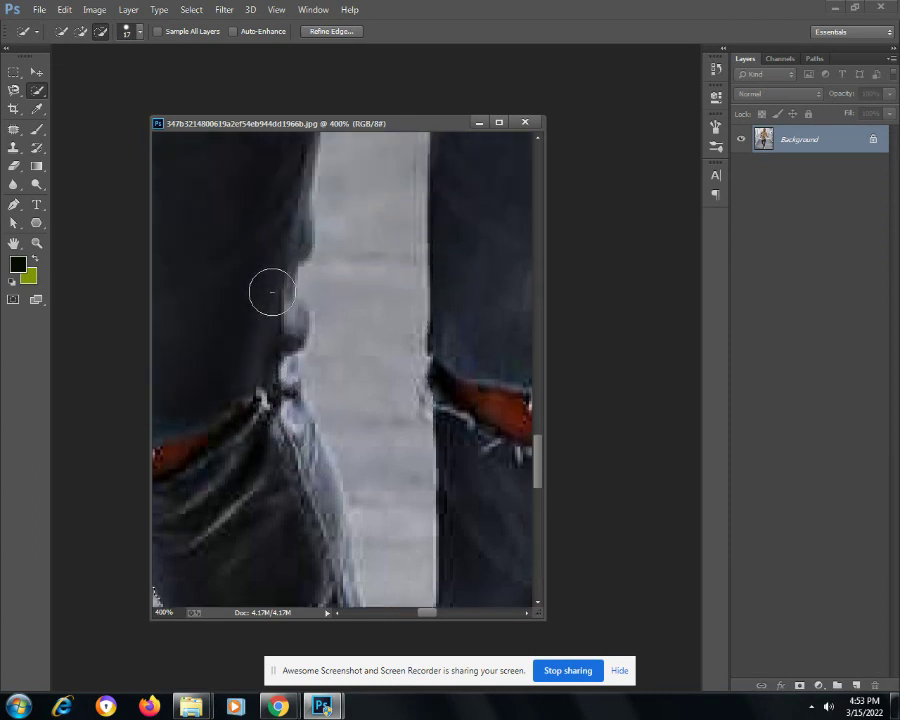
{"action": "scroll", "coordinate": [270, 292], "scroll_direction": "up", "scroll_amount": 2}
{"action": "scroll", "coordinate": [270, 292], "scroll_direction": "up", "scroll_amount": 1}
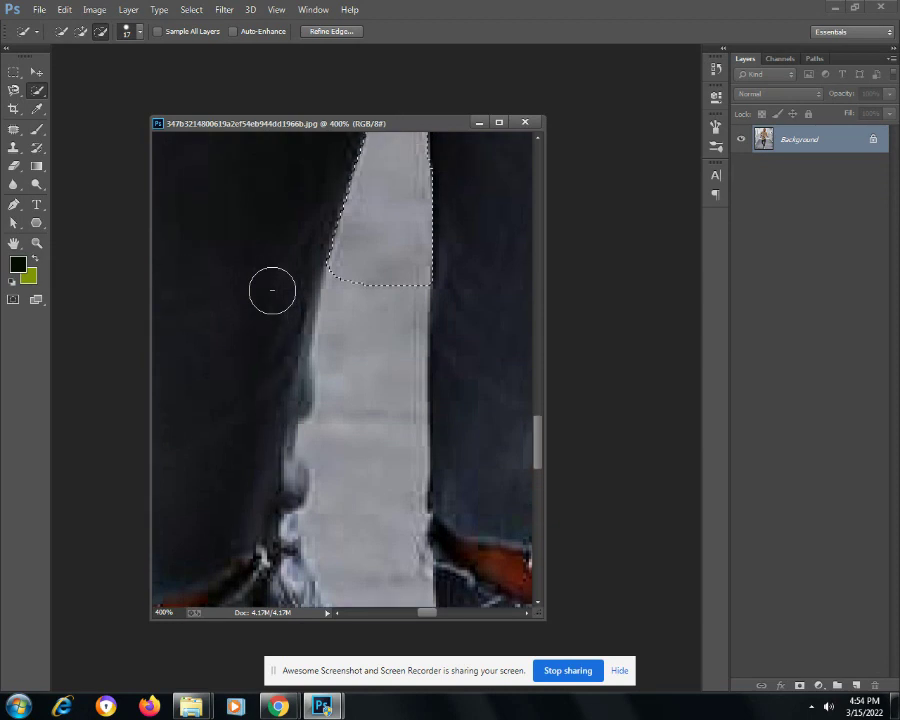
Shrink the Quick Selection brush to 6 px and trim the lower grey patch
{"action": "left_click", "coordinate": [139, 33]}
{"action": "left_click_drag", "start_coordinate": [70, 75], "coordinate": [64, 74]}
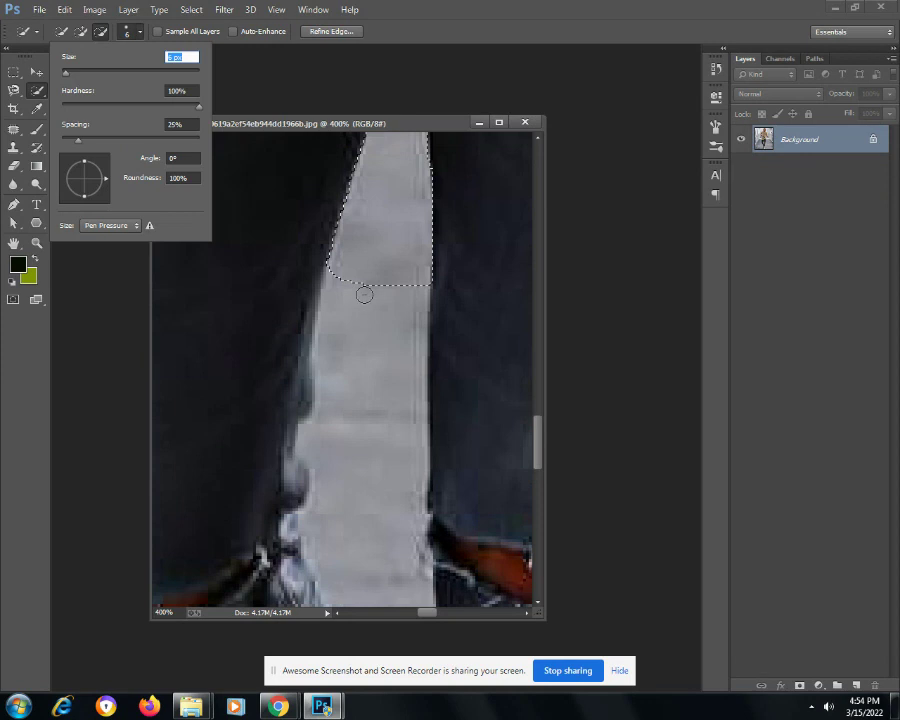
{"action": "key", "text": "Return"}
{"action": "left_click_drag", "start_coordinate": [373, 286], "coordinate": [372, 278]}
Add the whole grey strip between the legs to the selection, filling the small hole
{"action": "left_click", "coordinate": [79, 32]}
{"action": "left_click", "coordinate": [382, 279]}
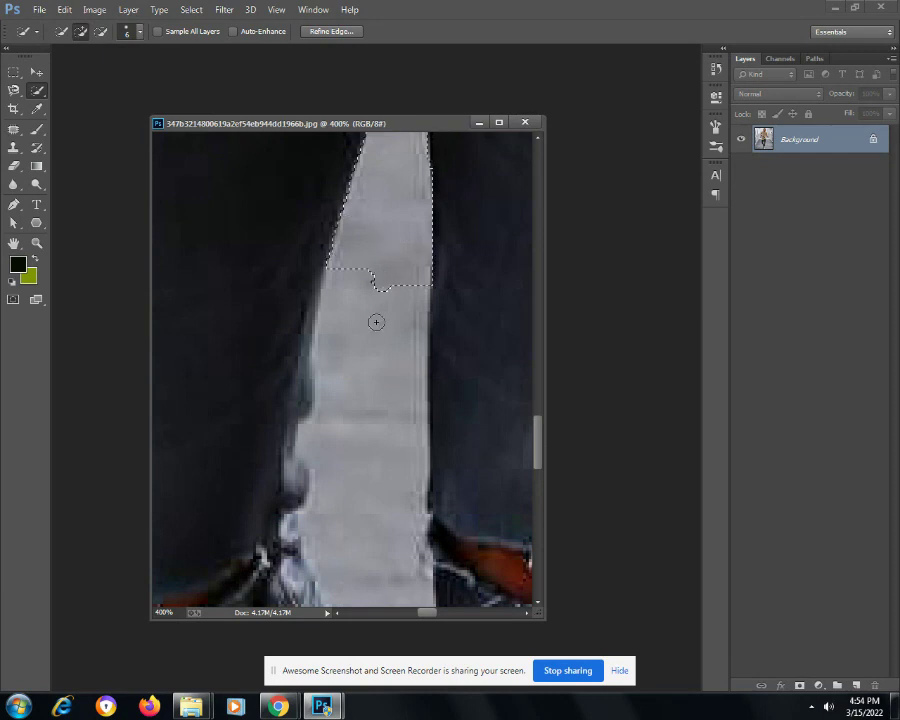
{"action": "left_click_drag", "start_coordinate": [366, 288], "coordinate": [398, 329]}
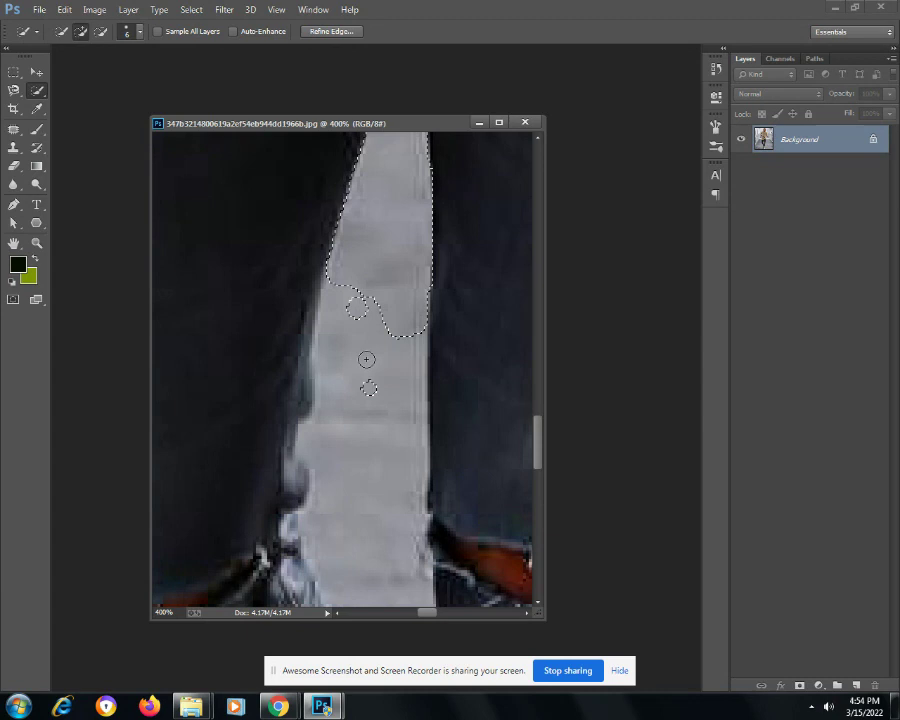
{"action": "left_click_drag", "start_coordinate": [363, 362], "coordinate": [345, 420]}
{"action": "left_click", "coordinate": [367, 328]}
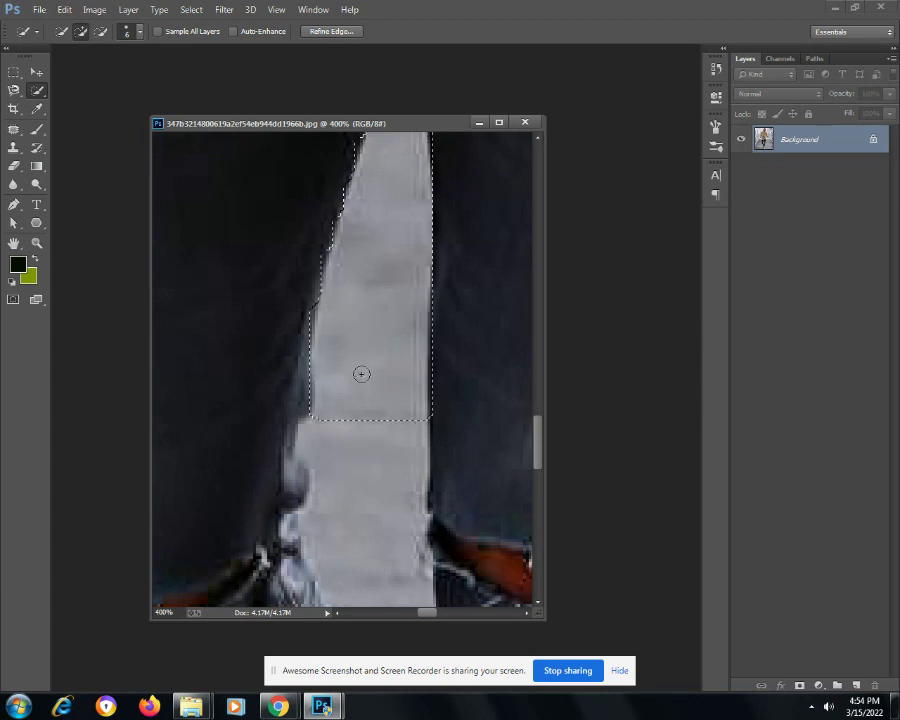
{"action": "left_click_drag", "start_coordinate": [362, 428], "coordinate": [366, 438]}
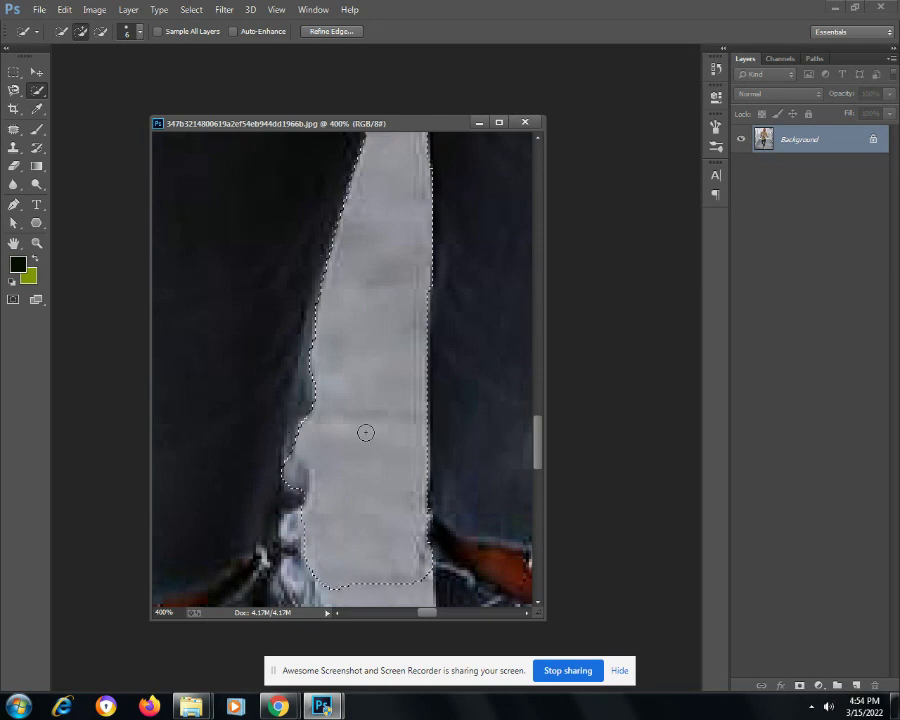
{"action": "scroll", "coordinate": [362, 430], "scroll_direction": "down", "scroll_amount": 2}
{"action": "scroll", "coordinate": [339, 495], "scroll_direction": "down", "scroll_amount": 1}
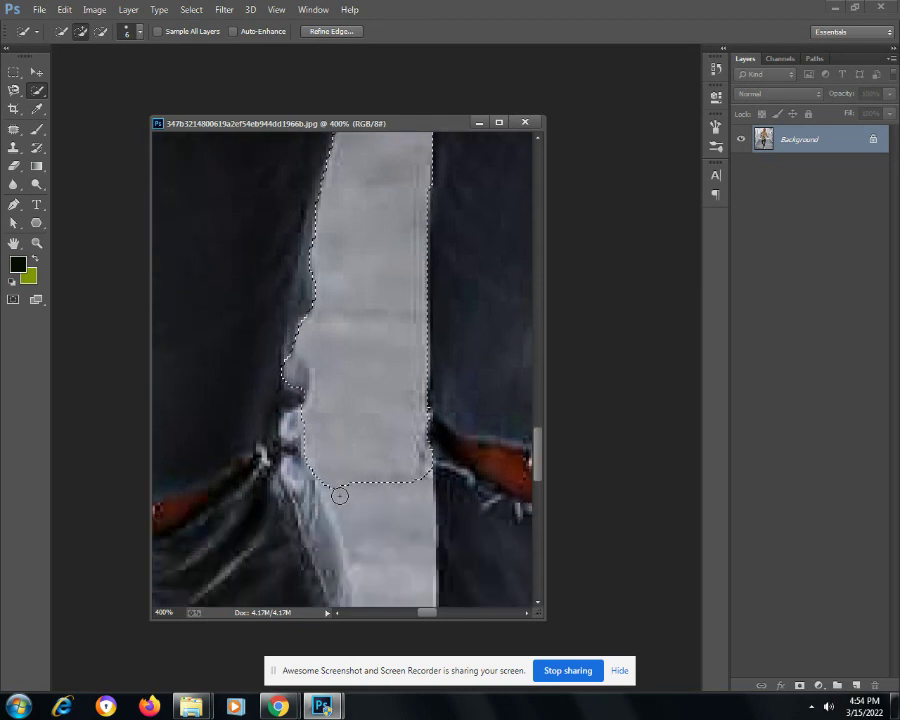
{"action": "scroll", "coordinate": [339, 492], "scroll_direction": "down", "scroll_amount": 1}
{"action": "scroll", "coordinate": [360, 440], "scroll_direction": "down", "scroll_amount": 1}
{"action": "mouse_move", "coordinate": [382, 386]}
{"action": "left_mouse_down"}
{"action": "mouse_move", "coordinate": [386, 468]}
{"action": "mouse_move", "coordinate": [409, 492]}
{"action": "left_mouse_up"}
Set the brush to Subtract from selection and zoom out to 50% to see the whole photo
{"action": "scroll", "coordinate": [388, 472], "scroll_direction": "down", "scroll_amount": 2}
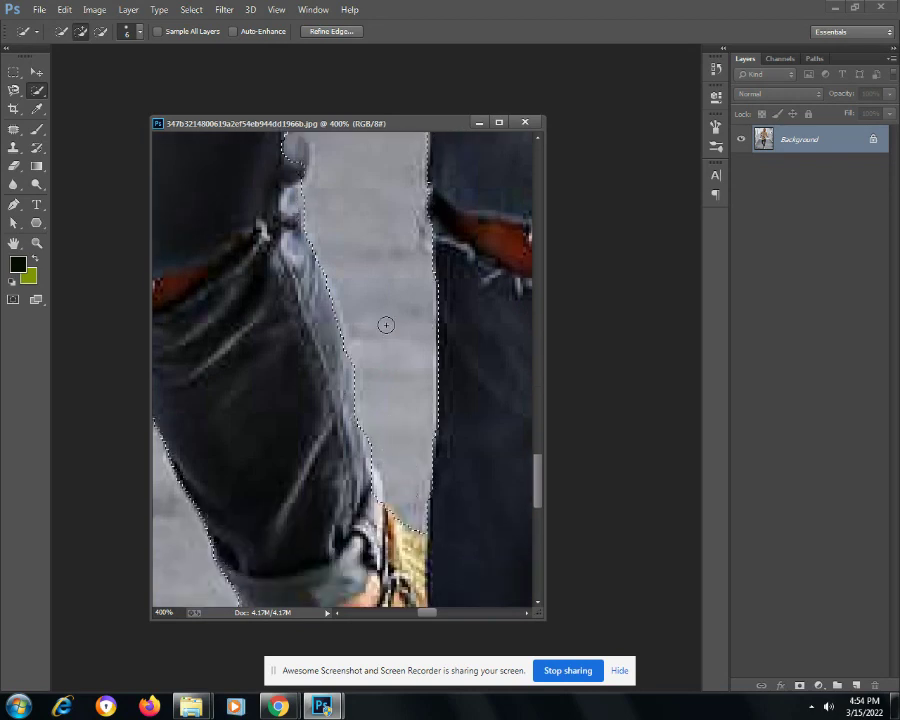
{"action": "scroll", "coordinate": [384, 323], "scroll_direction": "up", "scroll_amount": 1}
{"action": "scroll", "coordinate": [384, 323], "scroll_direction": "up", "scroll_amount": 1}
{"action": "scroll", "coordinate": [386, 324], "scroll_direction": "up", "scroll_amount": 1}
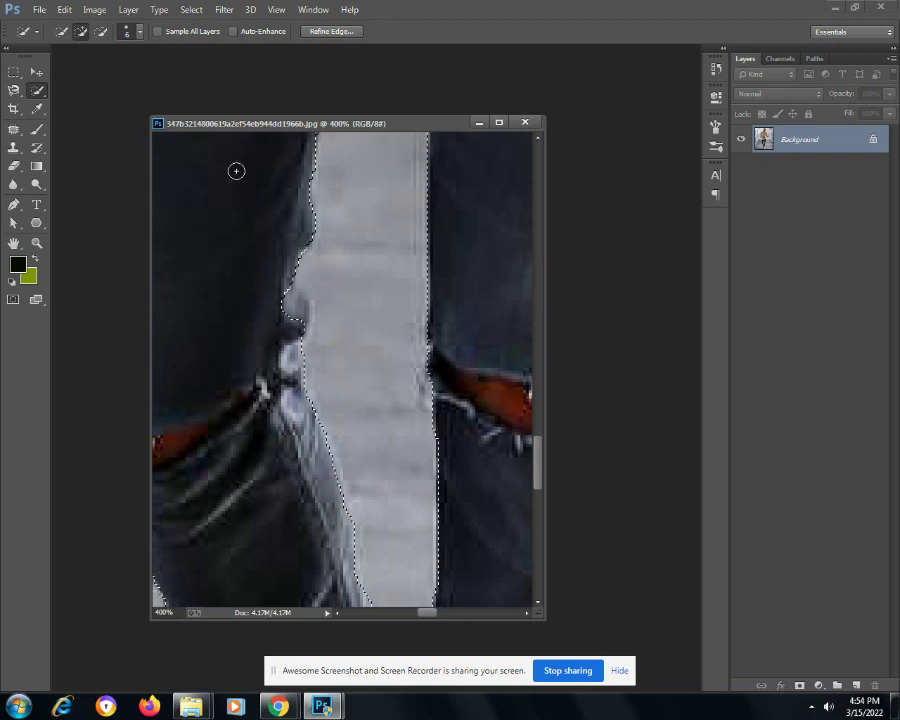
{"action": "left_click", "coordinate": [100, 31]}
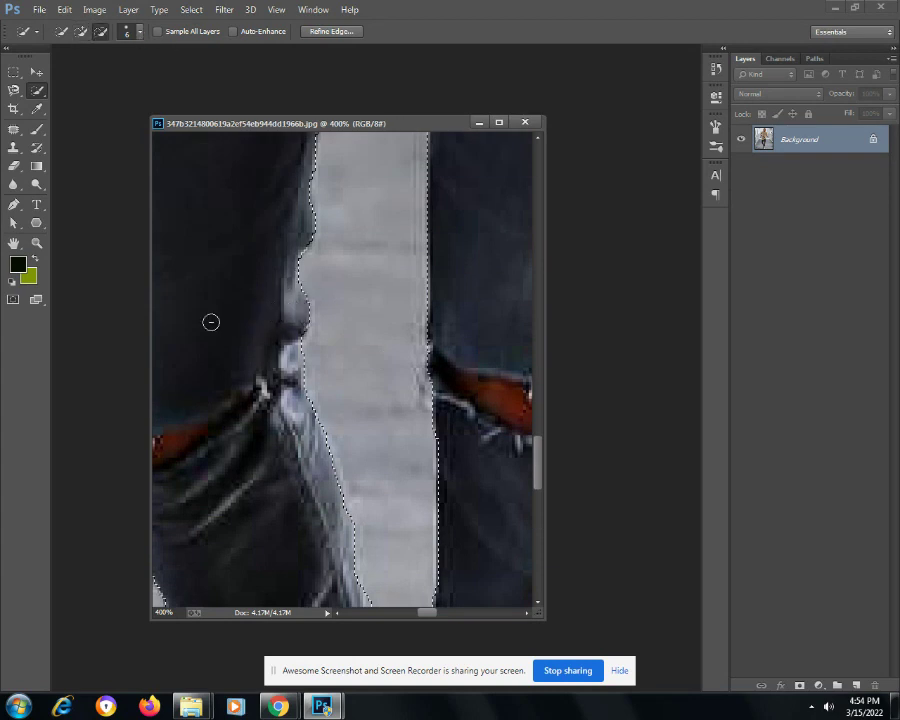
{"action": "scroll", "coordinate": [212, 320], "scroll_direction": "up", "scroll_amount": 2}
{"action": "scroll", "coordinate": [212, 318], "scroll_direction": "up", "scroll_amount": 1}
{"action": "scroll", "coordinate": [214, 316], "scroll_direction": "up", "scroll_amount": 3}
{"action": "scroll", "coordinate": [214, 316], "scroll_direction": "up", "scroll_amount": 1}
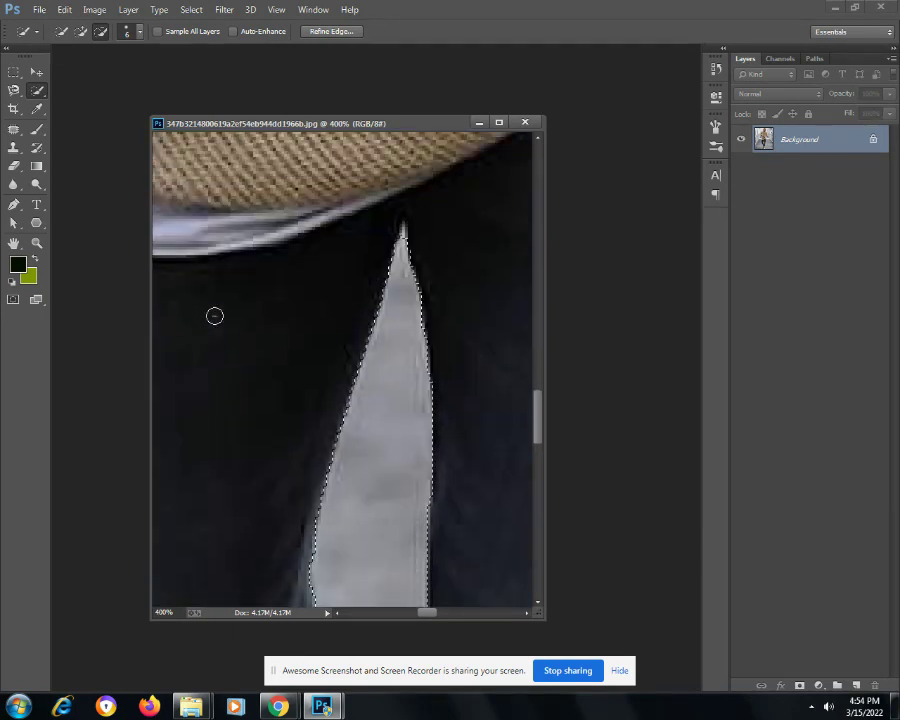
{"action": "scroll", "coordinate": [214, 316], "scroll_direction": "down", "scroll_amount": 4}
{"action": "scroll", "coordinate": [214, 316], "scroll_direction": "down", "scroll_amount": 1}
{"action": "scroll", "coordinate": [214, 316], "scroll_direction": "down", "scroll_amount": 2}
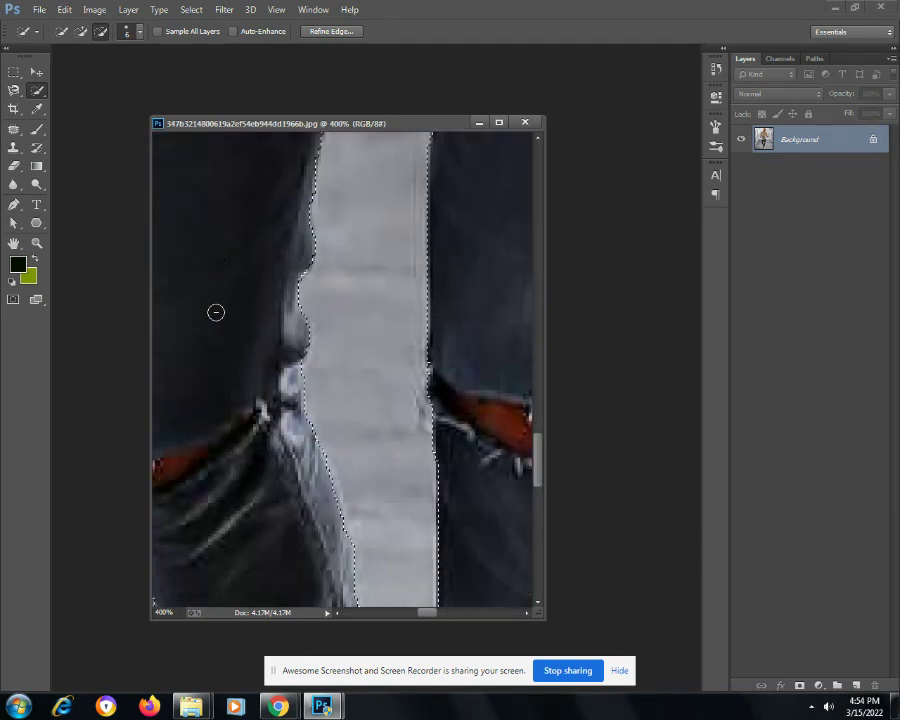
{"action": "key", "text": "ctrl+minus"}
{"action": "key", "text": "ctrl+minus"}
{"action": "key", "text": "ctrl+minus"}
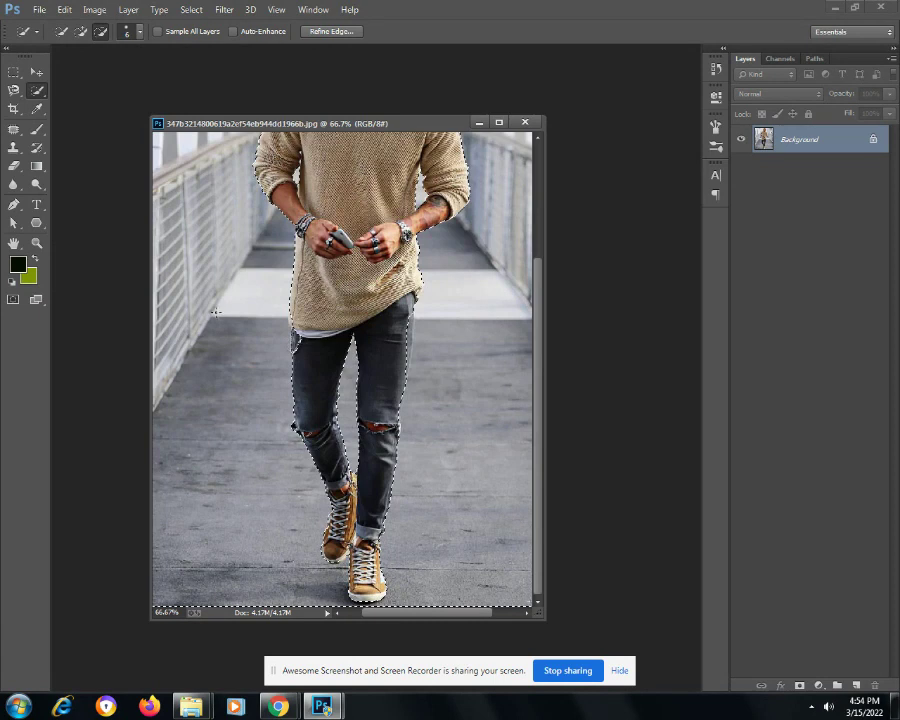
{"action": "key", "text": "ctrl+minus"}
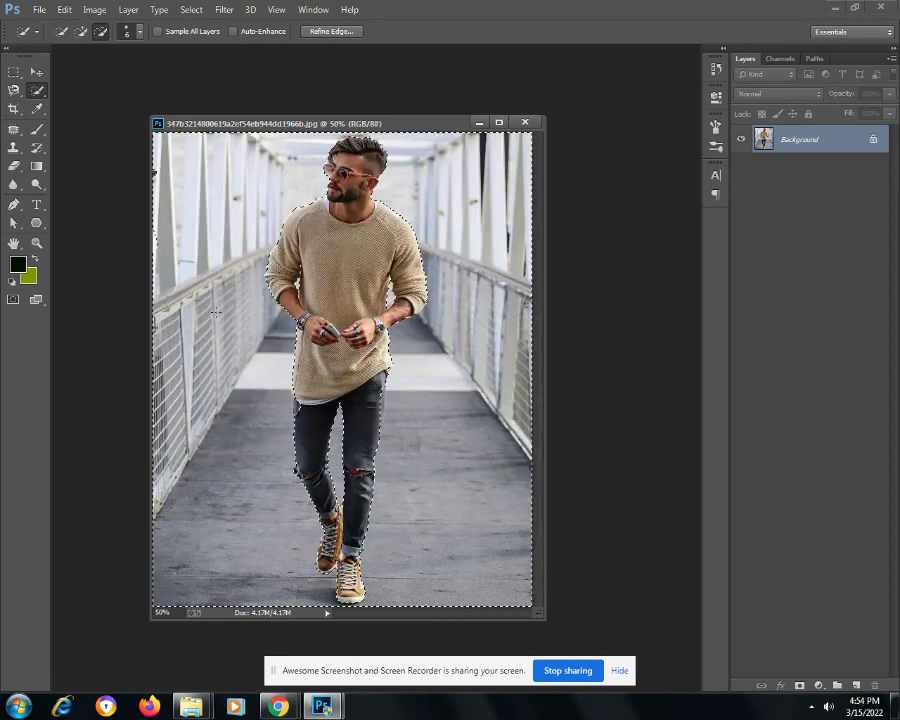
{"action": "key", "text": "ctrl+minus"}
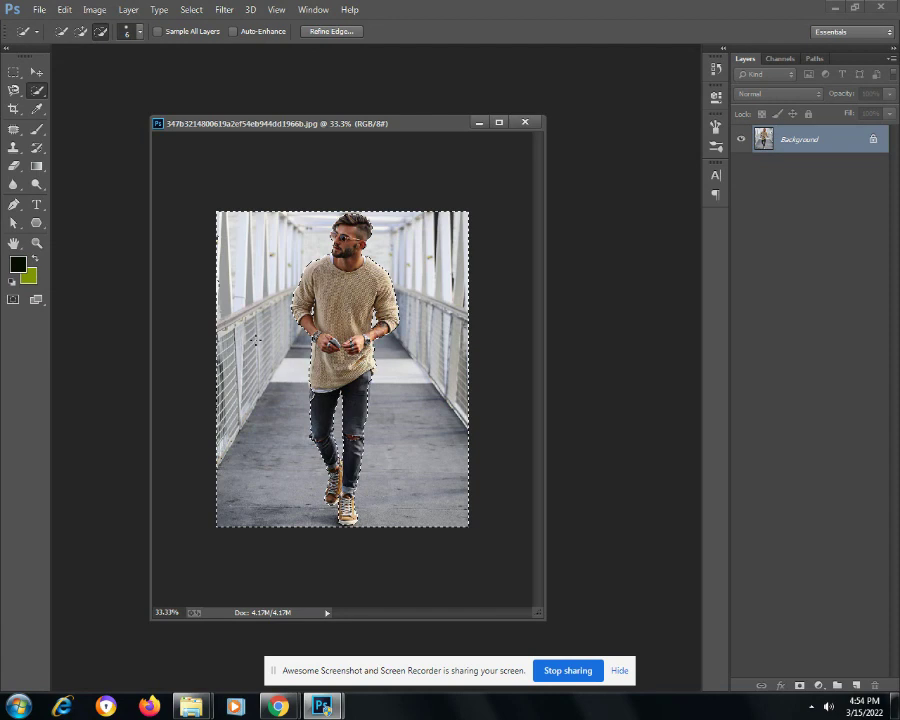
Content-Aware fill the selected background and unlock the Background as Layer 0
{"action": "key", "text": "shift+F5"}
{"action": "left_click", "coordinate": [531, 205]}
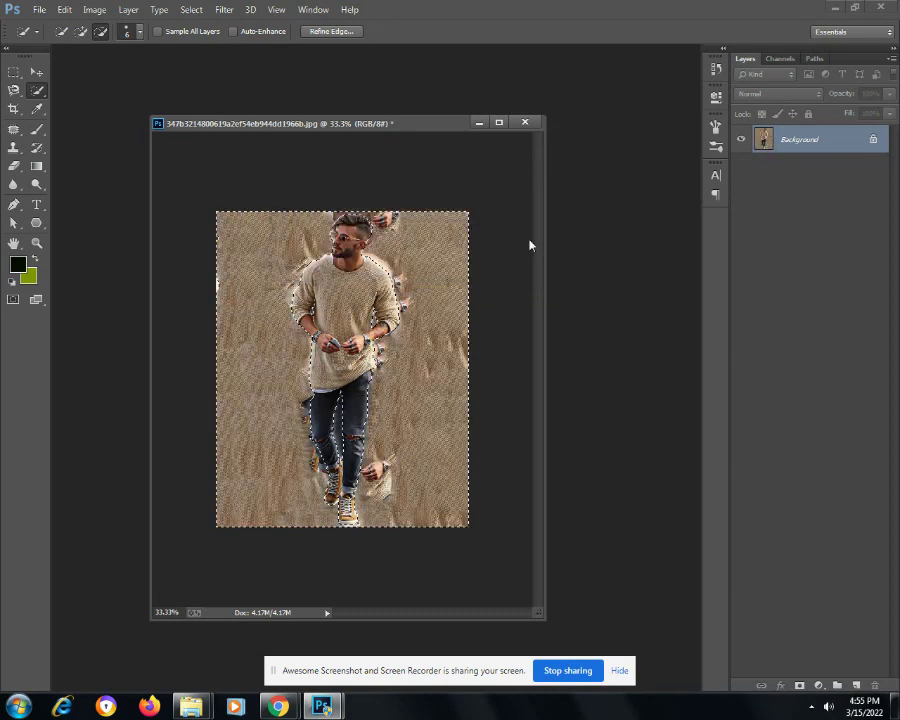
{"action": "left_click", "coordinate": [874, 141]}
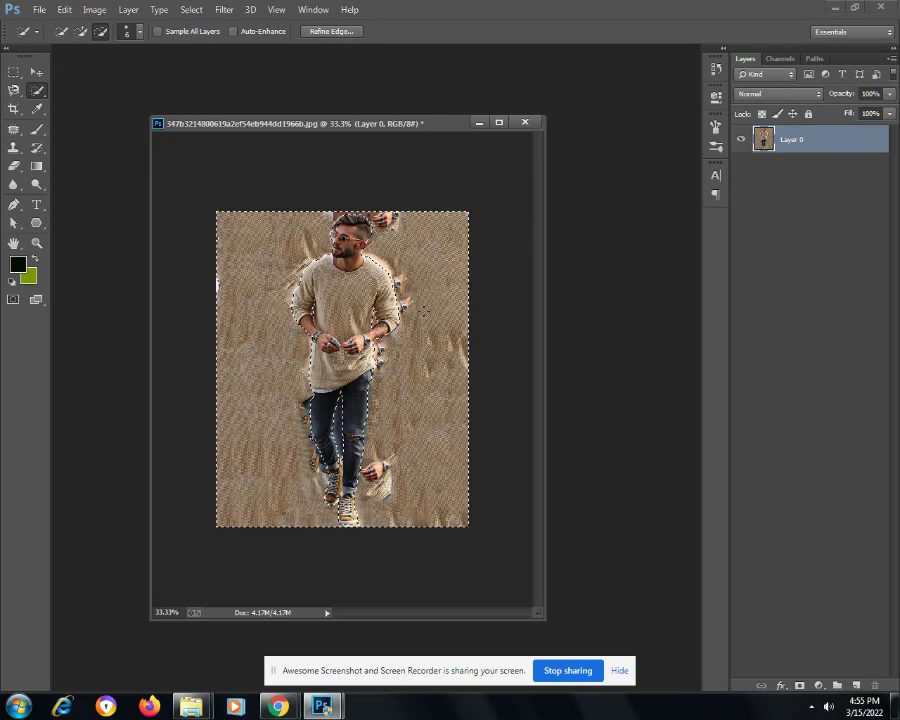
Delete the selected background to transparency and deselect
{"action": "key", "text": "Delete"}
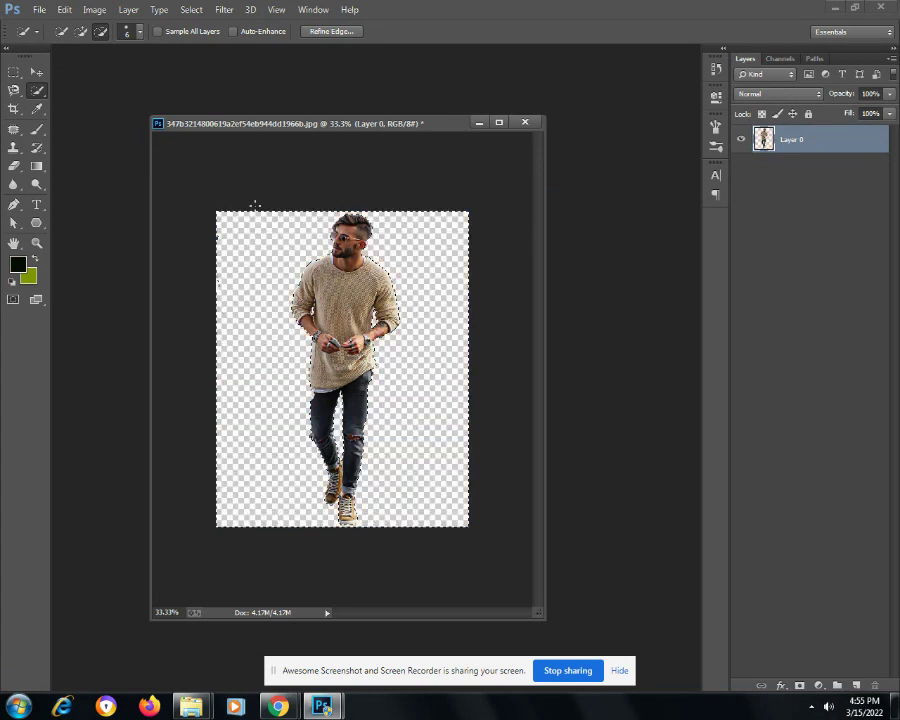
{"action": "left_click", "coordinate": [190, 10]}
{"action": "left_click", "coordinate": [204, 38]}
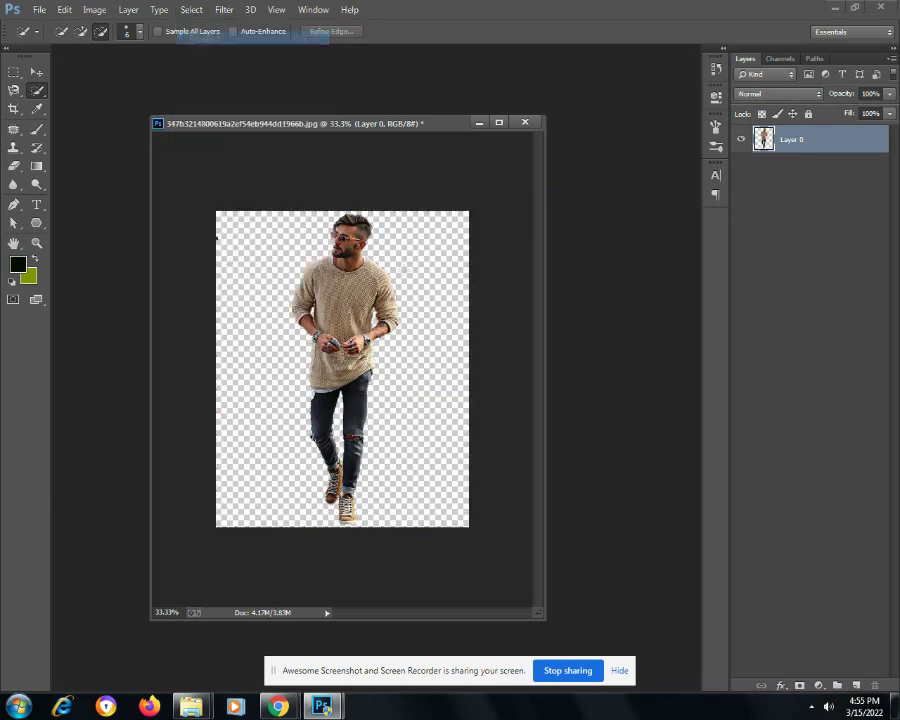
{"action": "left_click", "coordinate": [36, 72]}
Free Transform the man down to about 75% and nudge him near the canvas centre
{"action": "mouse_move", "coordinate": [388, 412]}
{"action": "left_mouse_down"}
{"action": "mouse_move", "coordinate": [345, 345]}
{"action": "mouse_move", "coordinate": [346, 331]}
{"action": "left_mouse_up"}
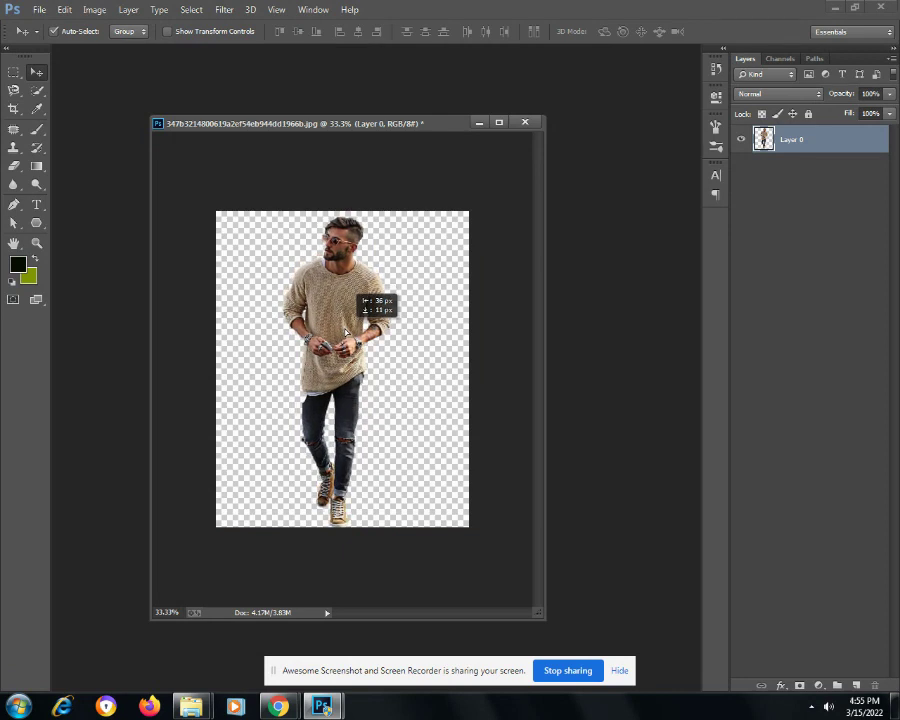
{"action": "key", "text": "ctrl+plus"}
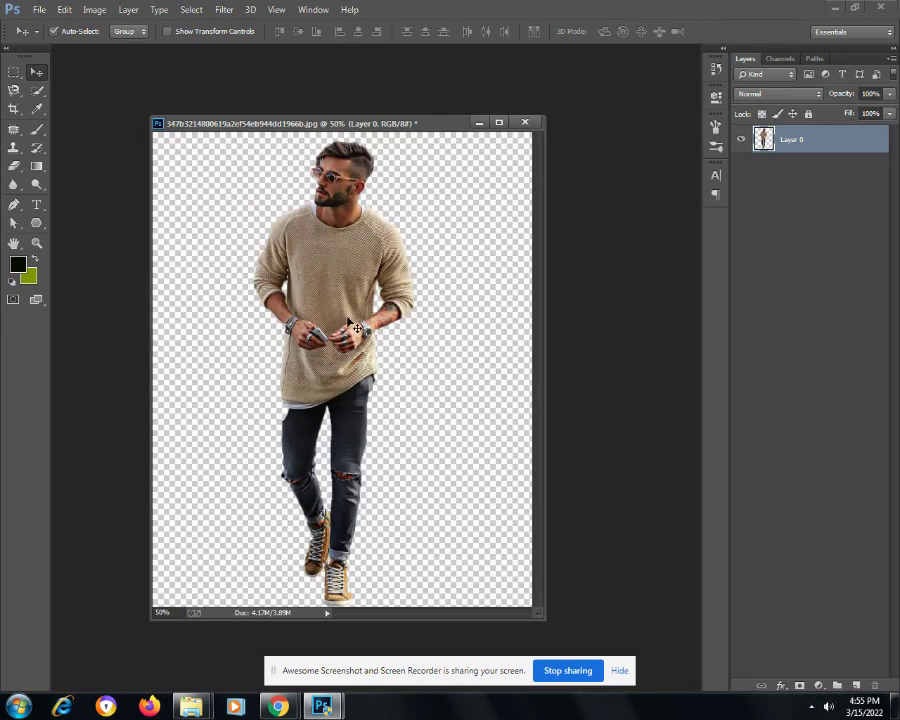
{"action": "key", "text": "ctrl+t"}
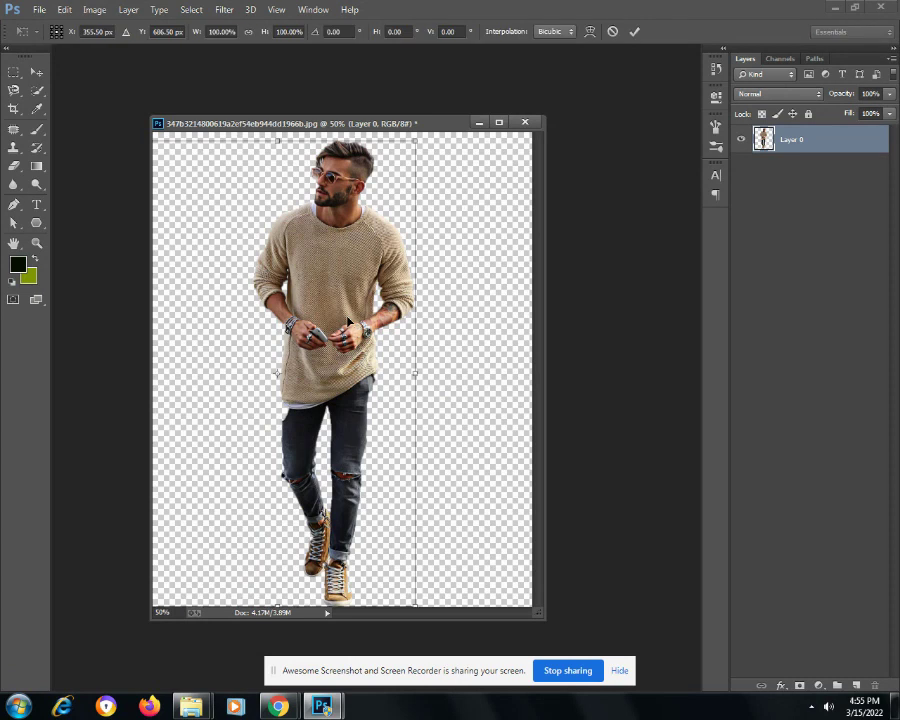
{"action": "left_click_drag", "start_coordinate": [415, 141], "coordinate": [360, 232]}
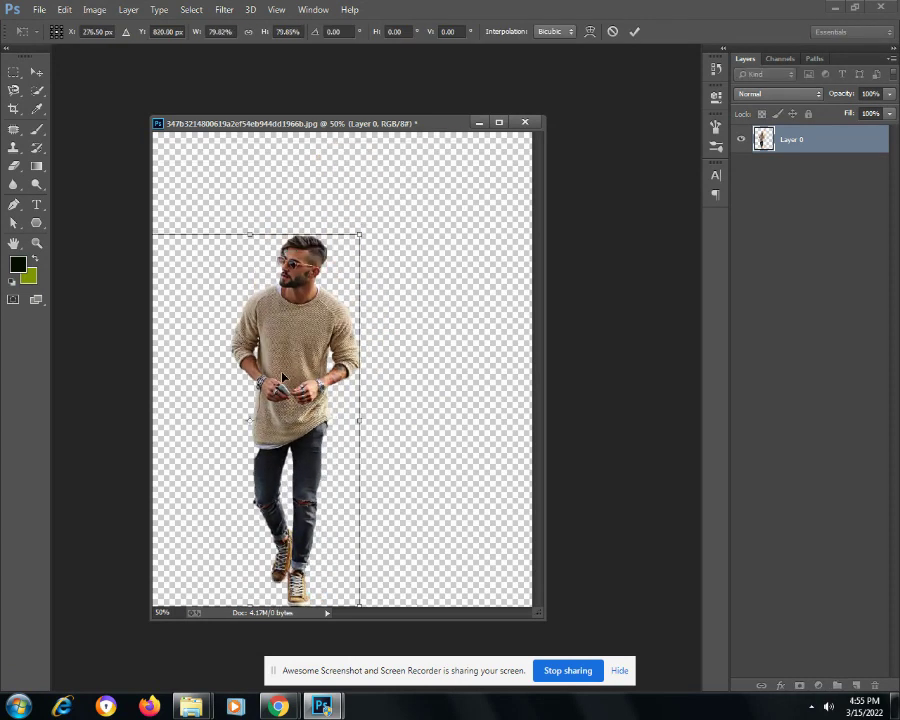
{"action": "left_click_drag", "start_coordinate": [298, 364], "coordinate": [370, 346]}
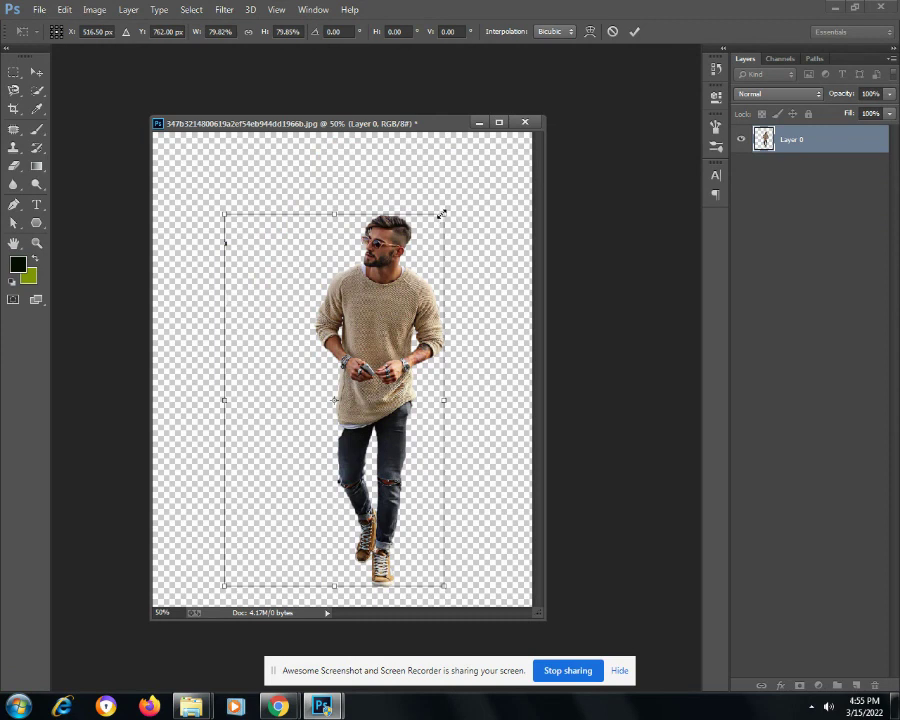
{"action": "left_click_drag", "start_coordinate": [441, 214], "coordinate": [433, 236]}
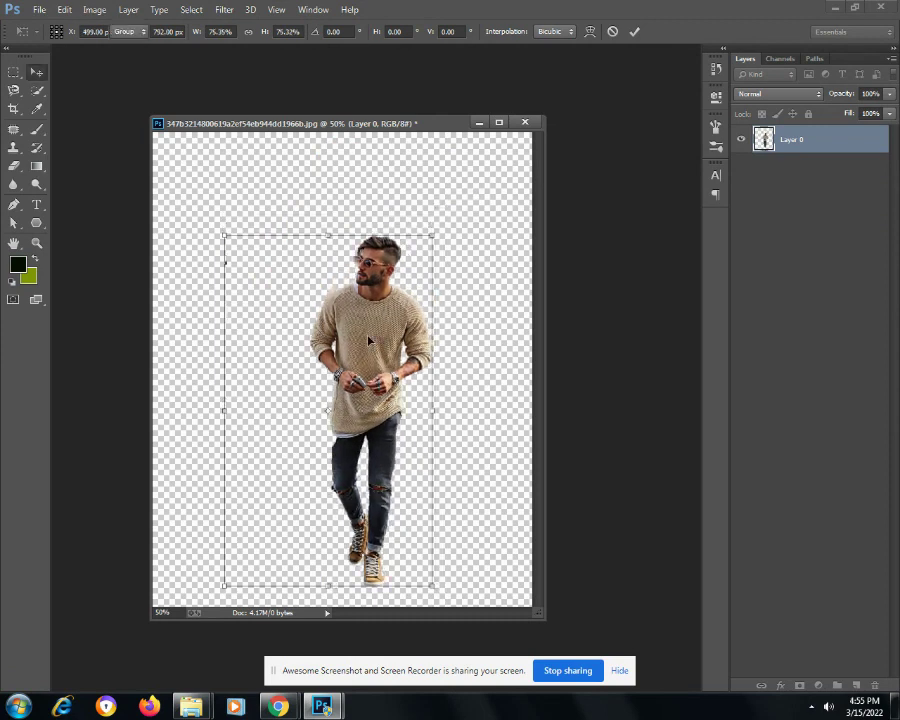
{"action": "key", "text": "Return"}
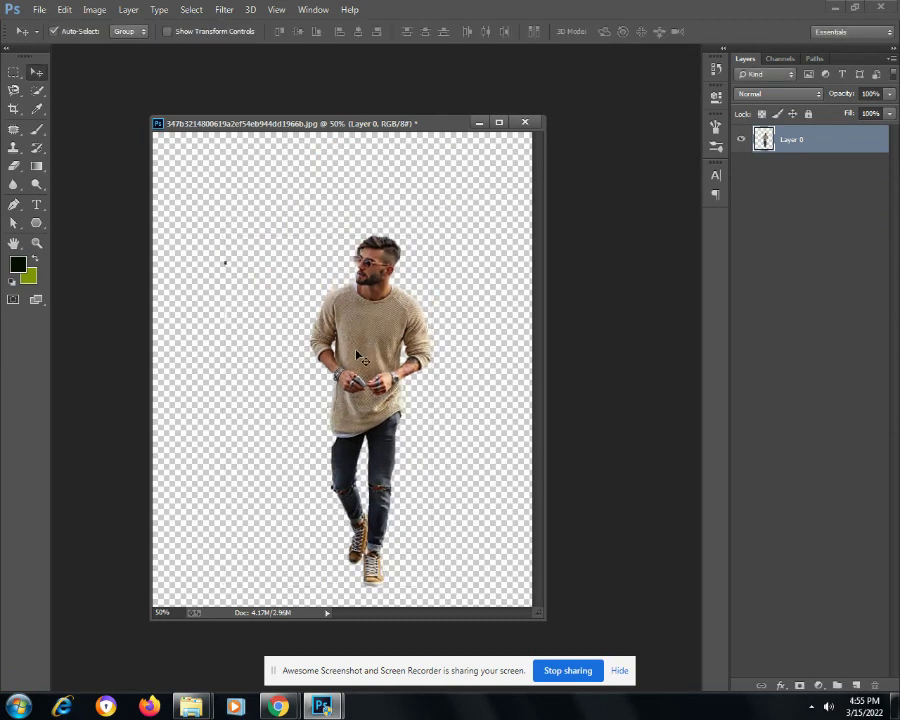
{"action": "left_click_drag", "start_coordinate": [357, 355], "coordinate": [337, 360]}
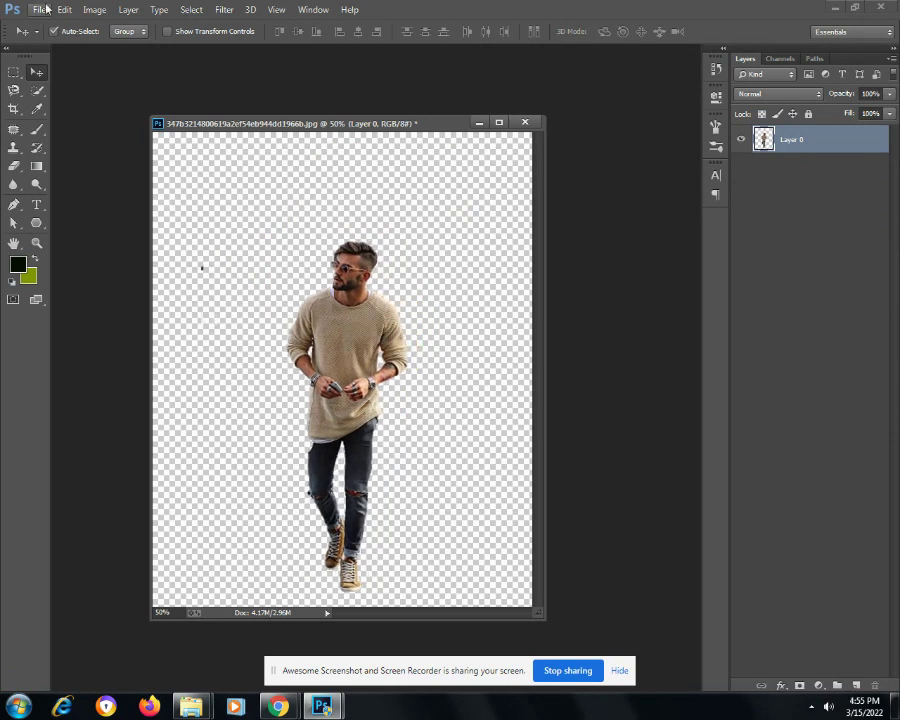
Open pexels-photo-1420440, drag it into the man's document as Layer 1, and close its window
{"action": "left_click", "coordinate": [39, 9]}
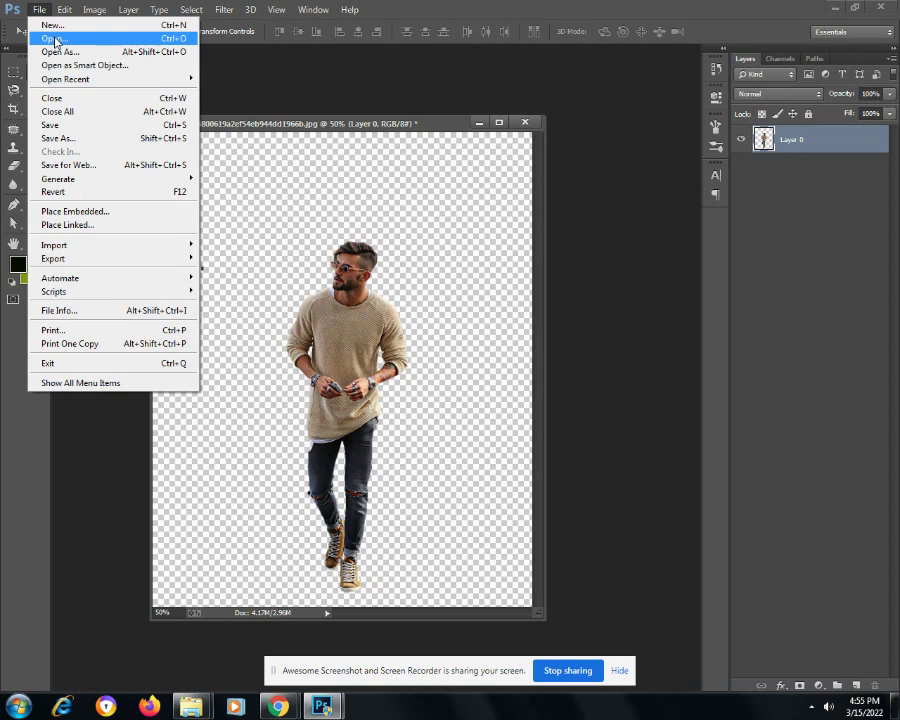
{"action": "left_click", "coordinate": [55, 40]}
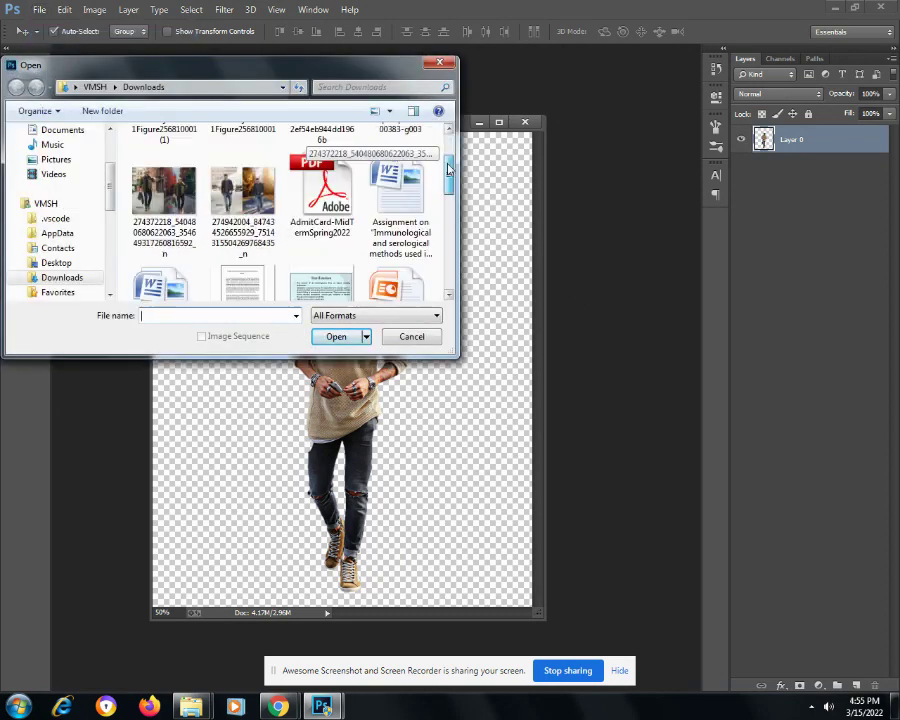
{"action": "left_click_drag", "start_coordinate": [448, 170], "coordinate": [448, 262]}
{"action": "left_click", "coordinate": [178, 280]}
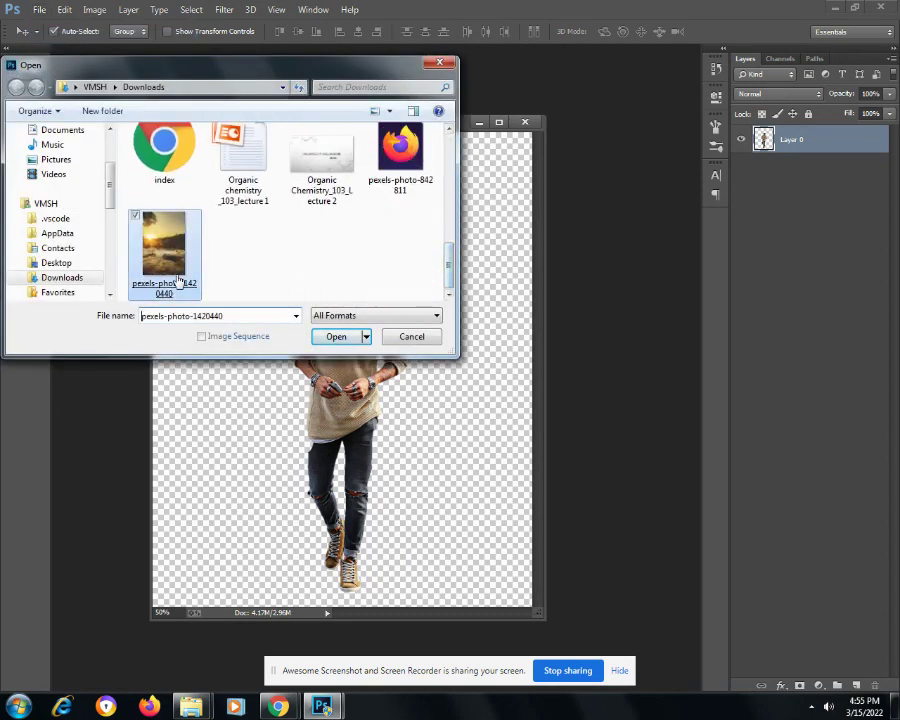
{"action": "double_click", "coordinate": [178, 280]}
{"action": "left_click_drag", "start_coordinate": [180, 122], "coordinate": [436, 322]}
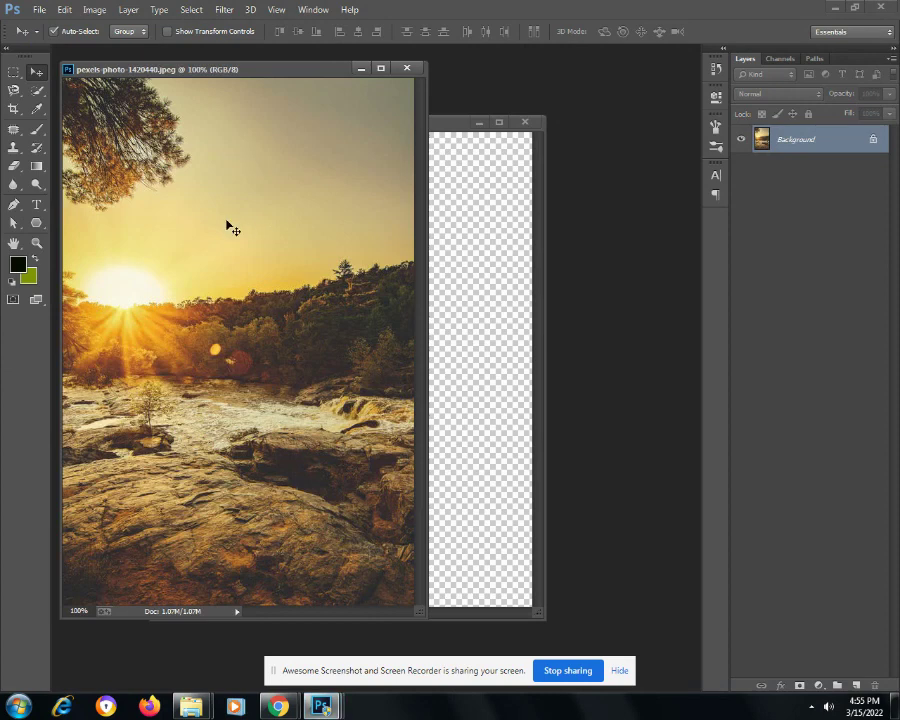
{"action": "left_click", "coordinate": [375, 80]}
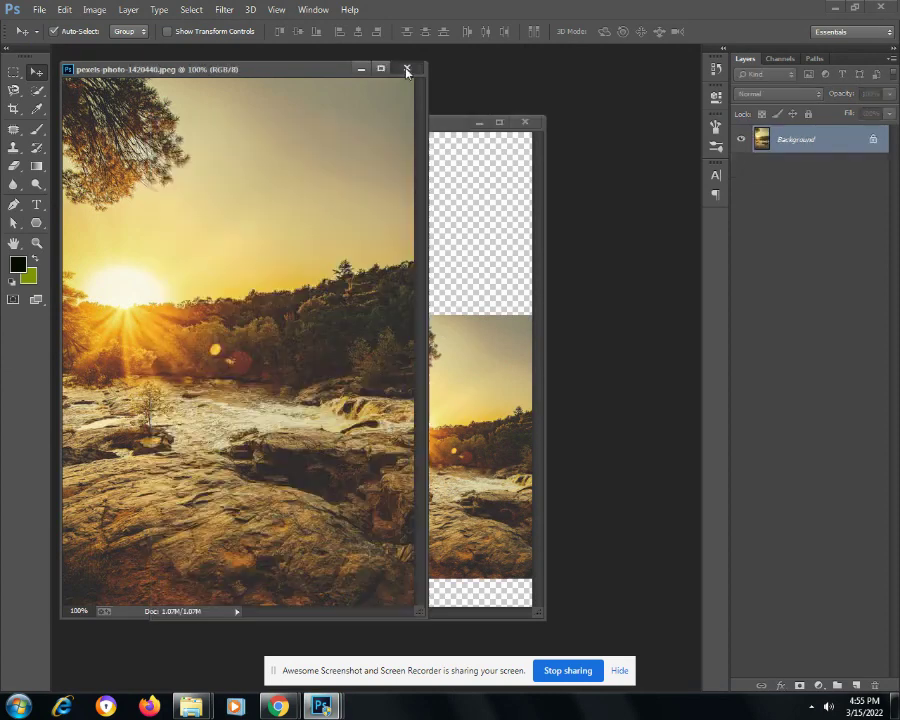
{"action": "left_click", "coordinate": [406, 67]}
{"action": "left_click_drag", "start_coordinate": [440, 448], "coordinate": [322, 428]}
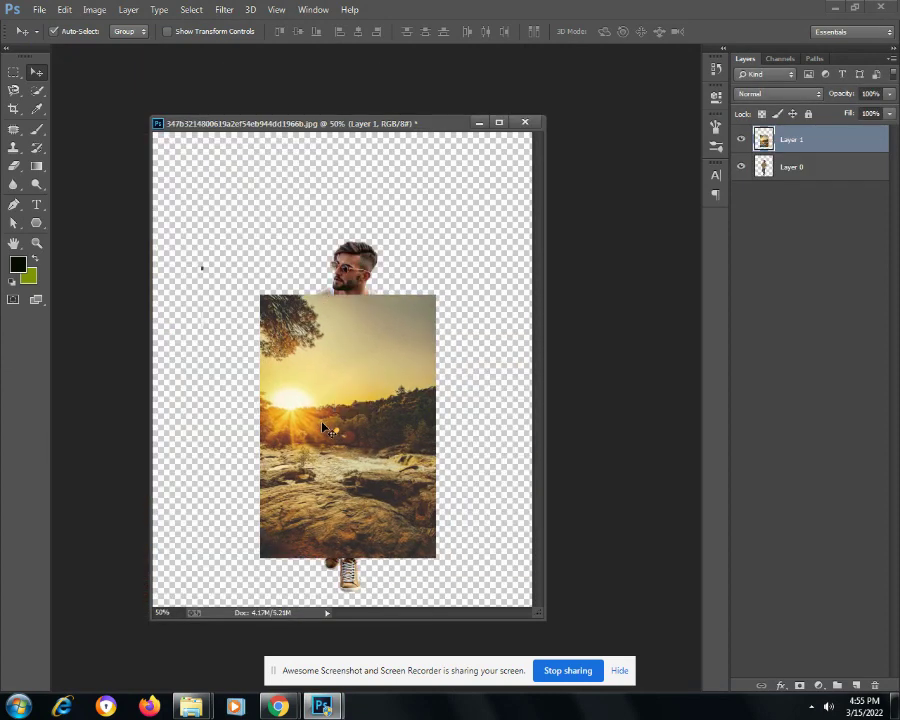
Stretch the sunset layer to about 216% by 180% so it reaches every canvas edge
{"action": "key", "text": "ctrl+t"}
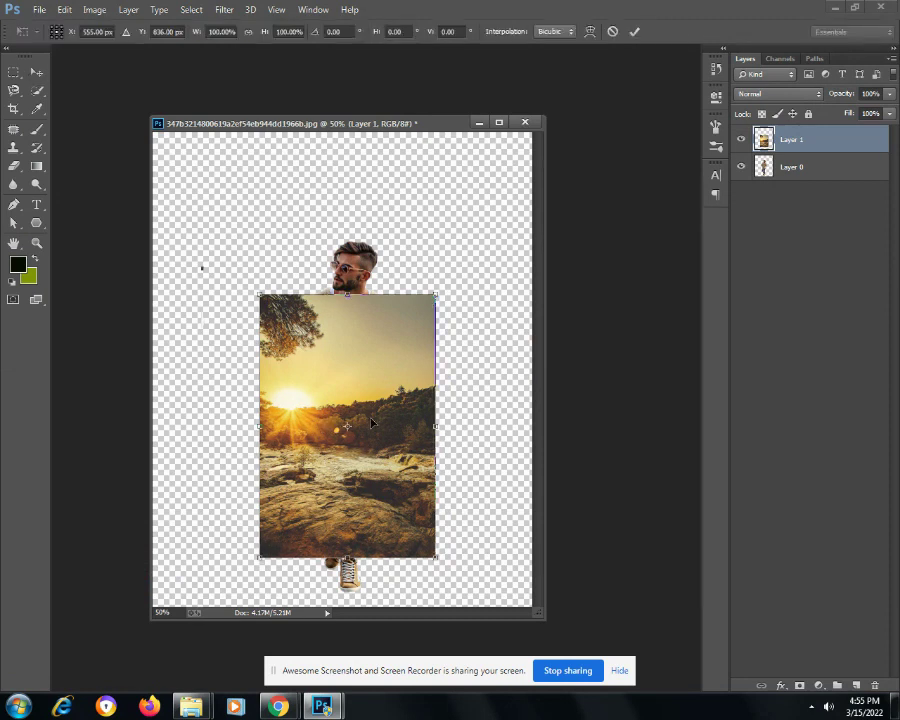
{"action": "left_click_drag", "start_coordinate": [347, 293], "coordinate": [347, 132]}
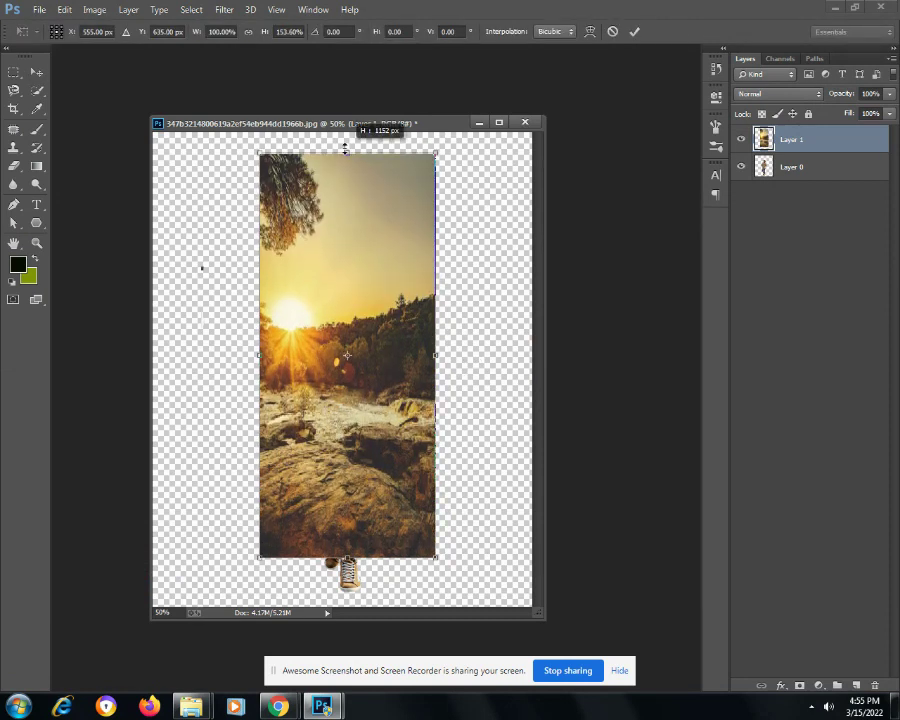
{"action": "left_click_drag", "start_coordinate": [436, 341], "coordinate": [531, 343]}
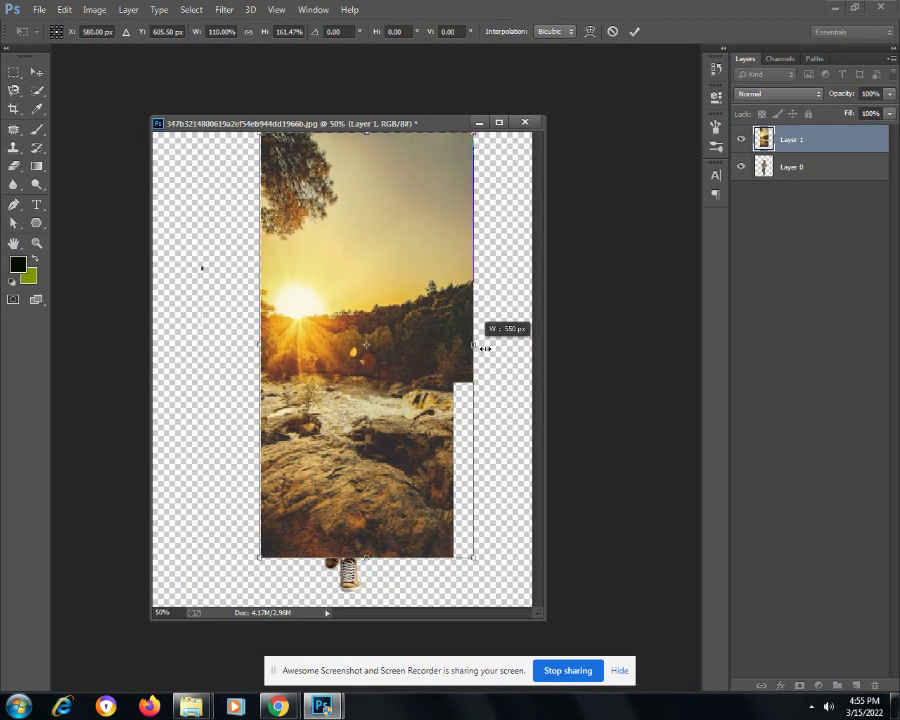
{"action": "left_click_drag", "start_coordinate": [260, 345], "coordinate": [153, 348]}
{"action": "left_click_drag", "start_coordinate": [342, 558], "coordinate": [342, 605]}
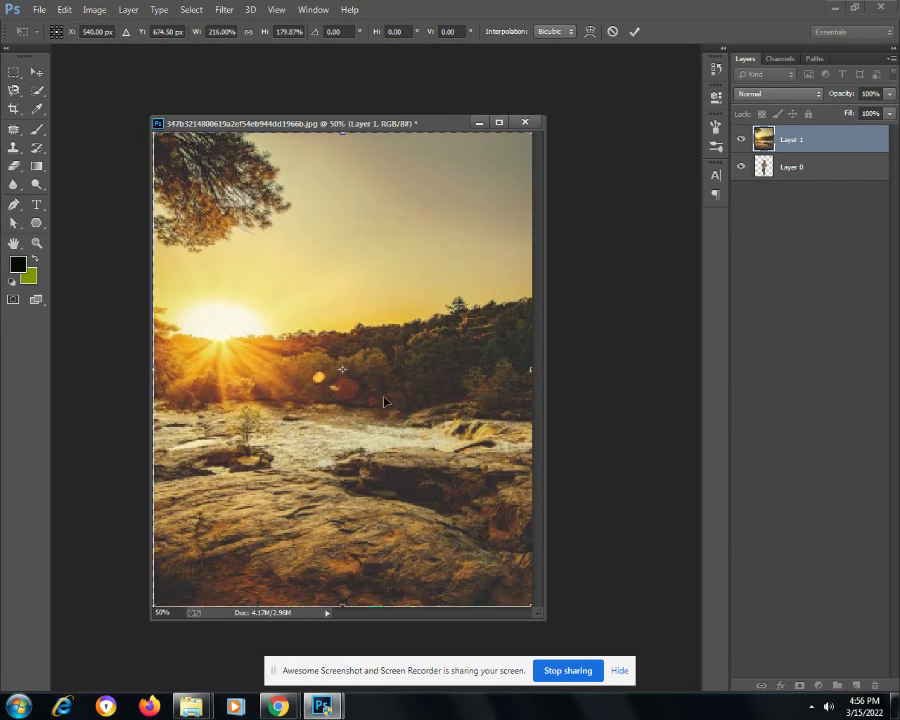
{"action": "key", "text": "Return"}
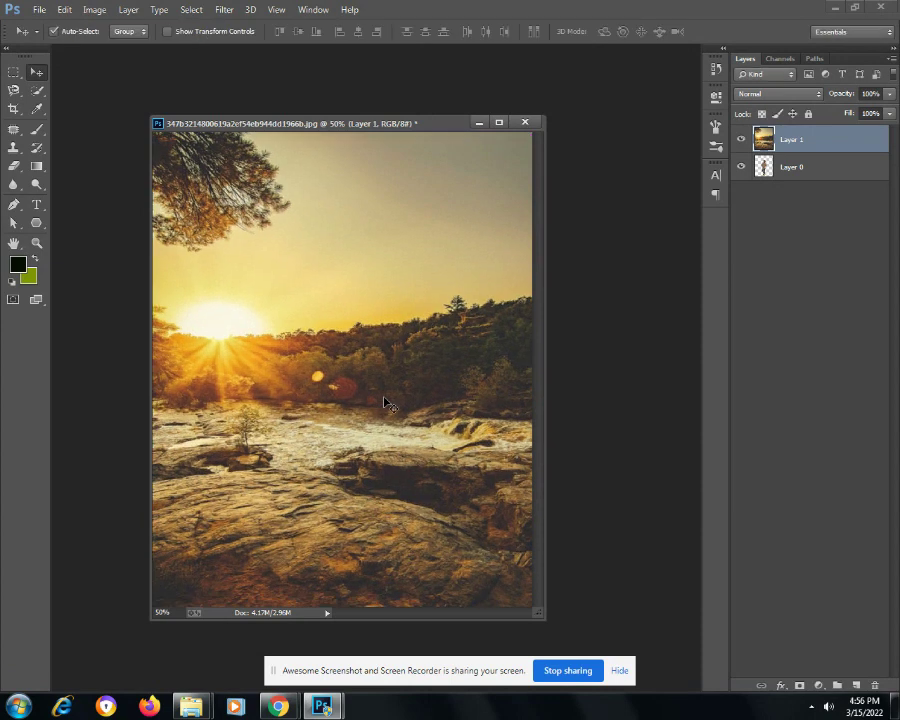
Move the sunset layer below Layer 0 and place the man toward the right of the scene
{"action": "left_click_drag", "start_coordinate": [824, 140], "coordinate": [824, 203]}
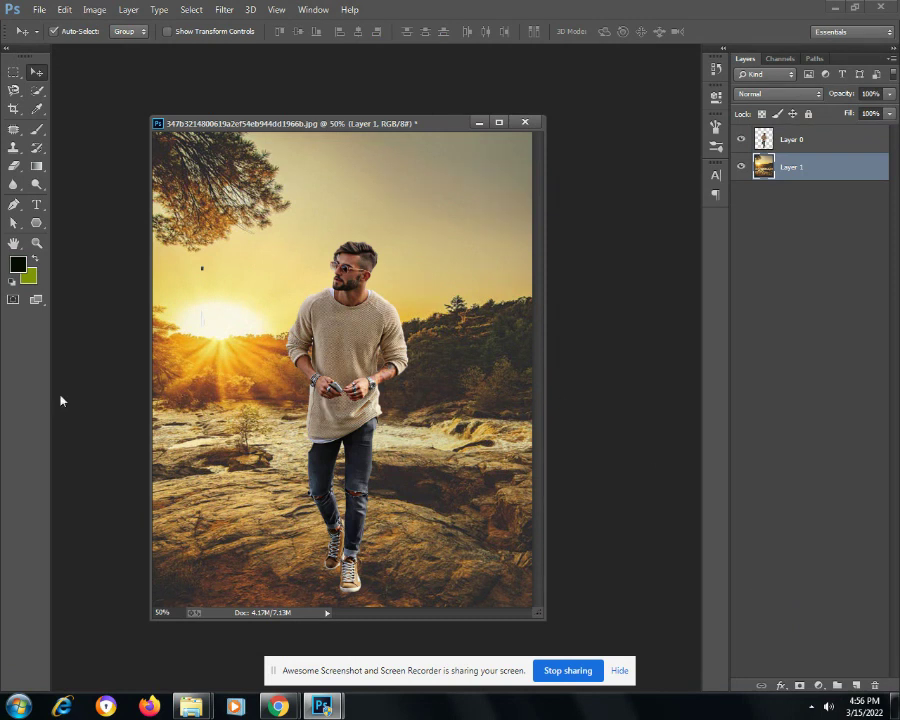
{"action": "left_click_drag", "start_coordinate": [352, 391], "coordinate": [314, 368]}
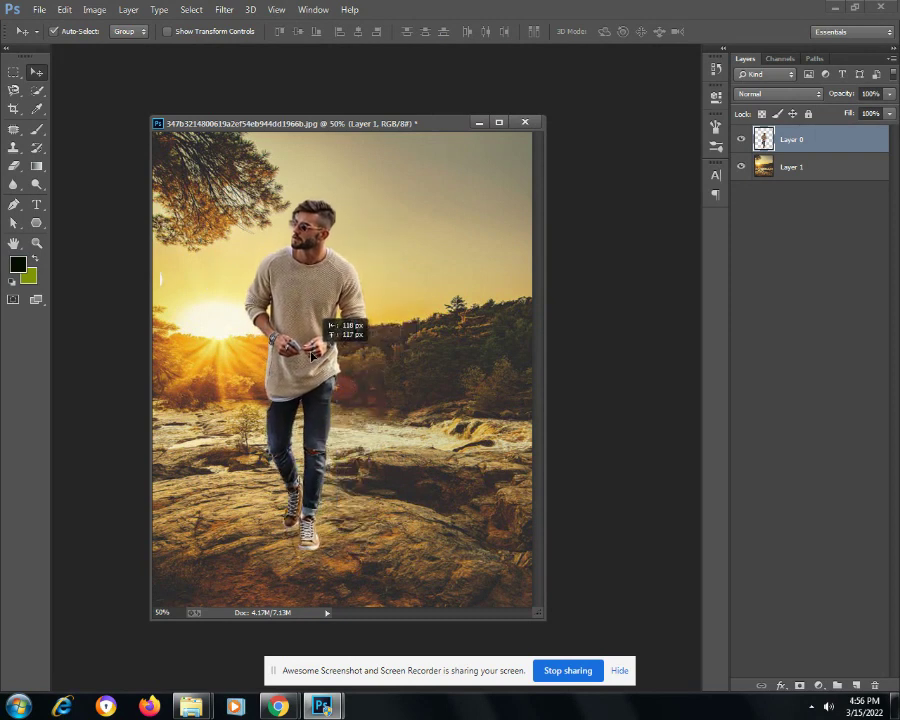
{"action": "mouse_move", "coordinate": [314, 368]}
{"action": "left_mouse_down"}
{"action": "mouse_move", "coordinate": [350, 350]}
{"action": "mouse_move", "coordinate": [418, 226]}
{"action": "mouse_move", "coordinate": [330, 392]}
{"action": "mouse_move", "coordinate": [386, 377]}
{"action": "mouse_move", "coordinate": [504, 371]}
{"action": "mouse_move", "coordinate": [440, 397]}
{"action": "mouse_move", "coordinate": [421, 367]}
{"action": "left_mouse_up"}
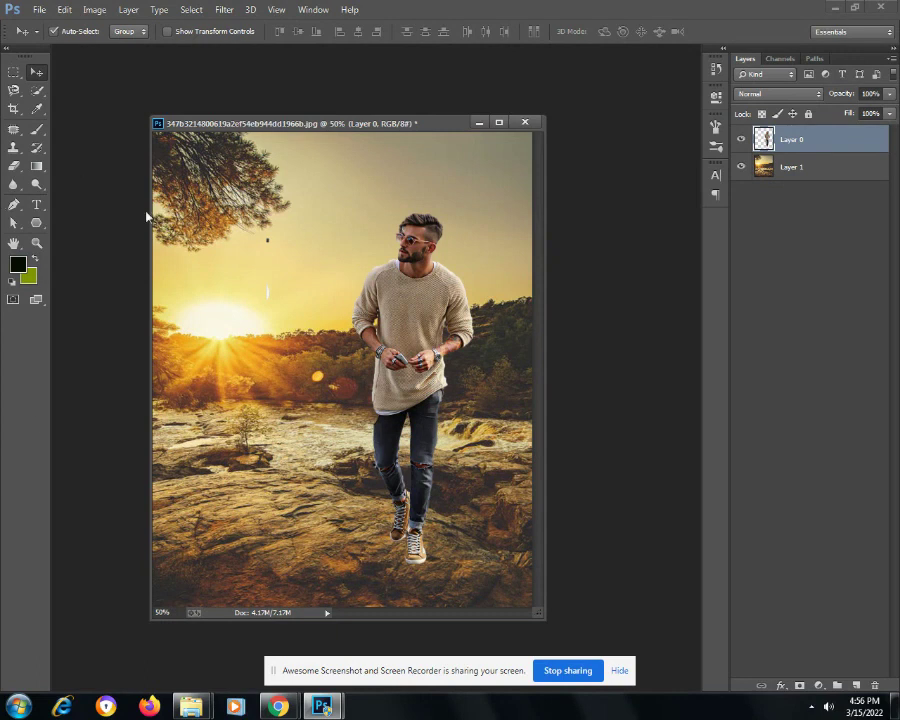
Group the man and sunset layers into Group 1
{"action": "left_click", "coordinate": [797, 170], "text": "shift"}
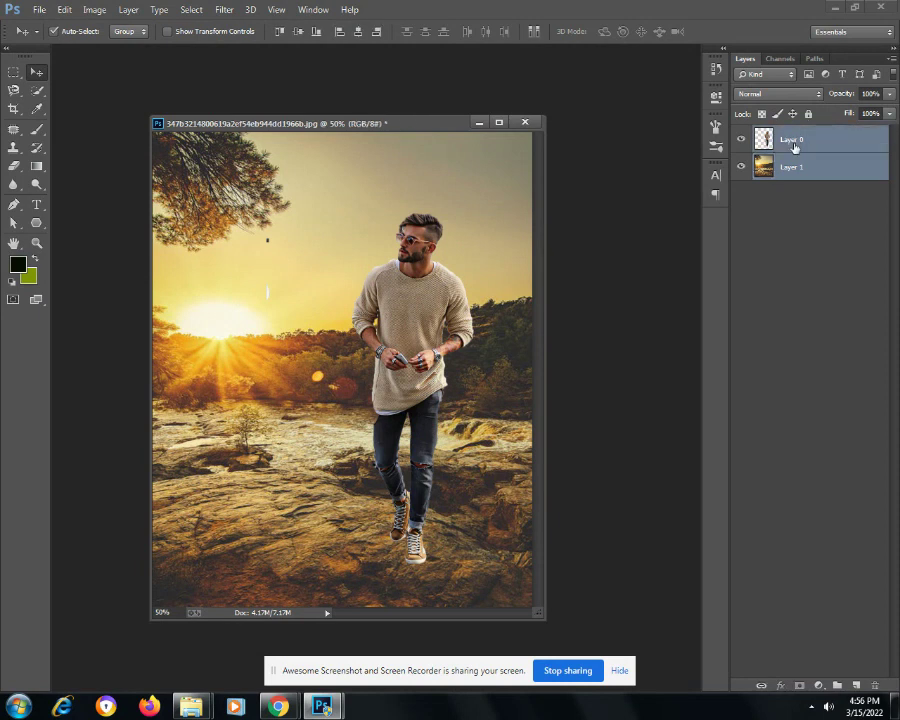
{"action": "right_click", "coordinate": [795, 147]}
{"action": "left_click", "coordinate": [650, 193]}
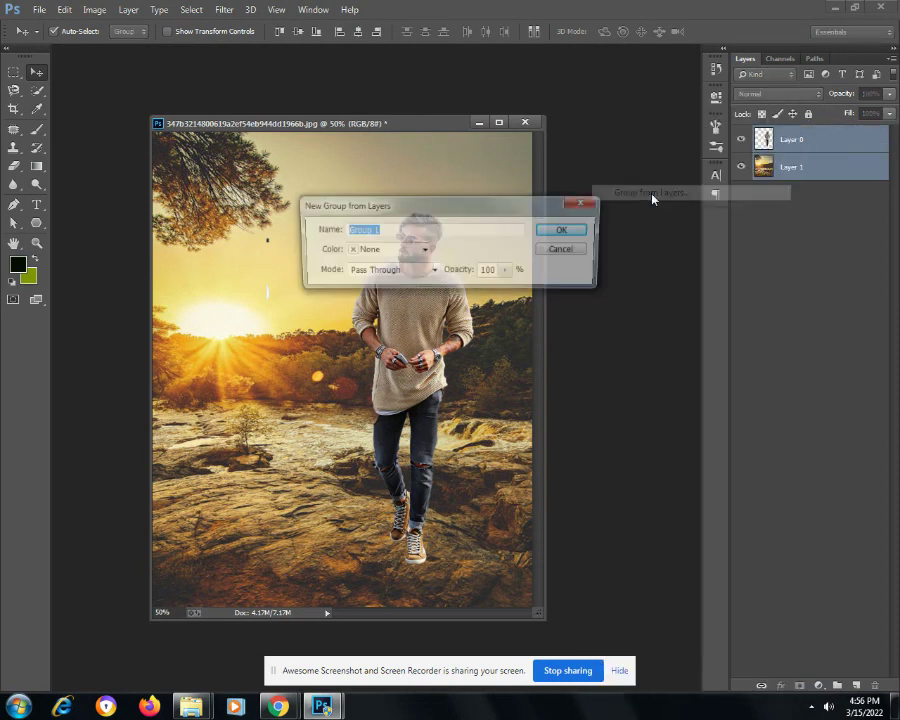
{"action": "left_click", "coordinate": [562, 231]}
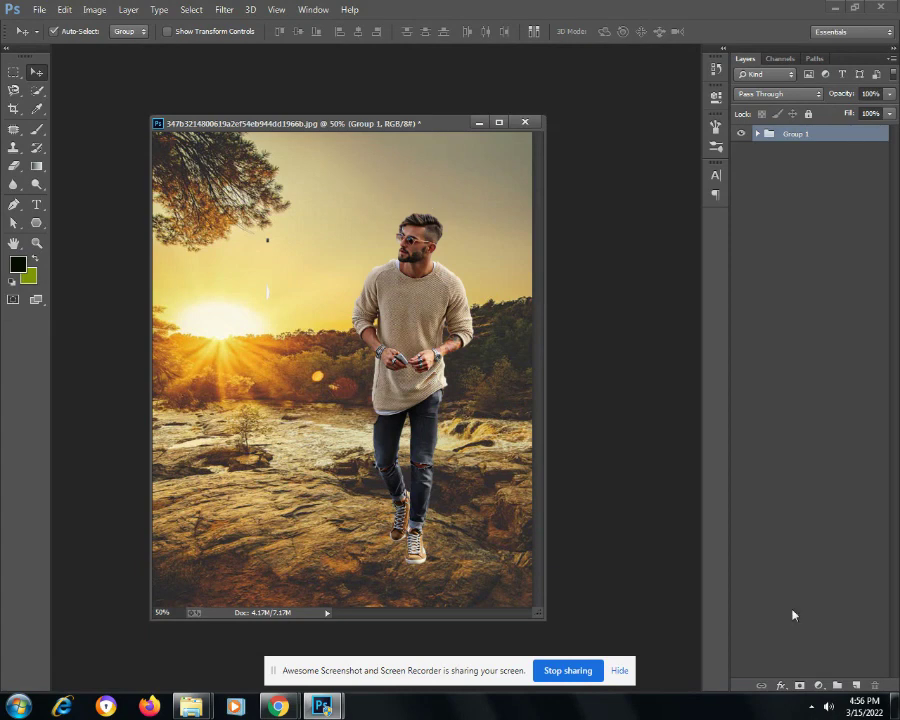
Create a new blank white 11 × 8 inch document at 72 ppi
{"action": "left_click", "coordinate": [39, 9]}
{"action": "left_click", "coordinate": [48, 38]}
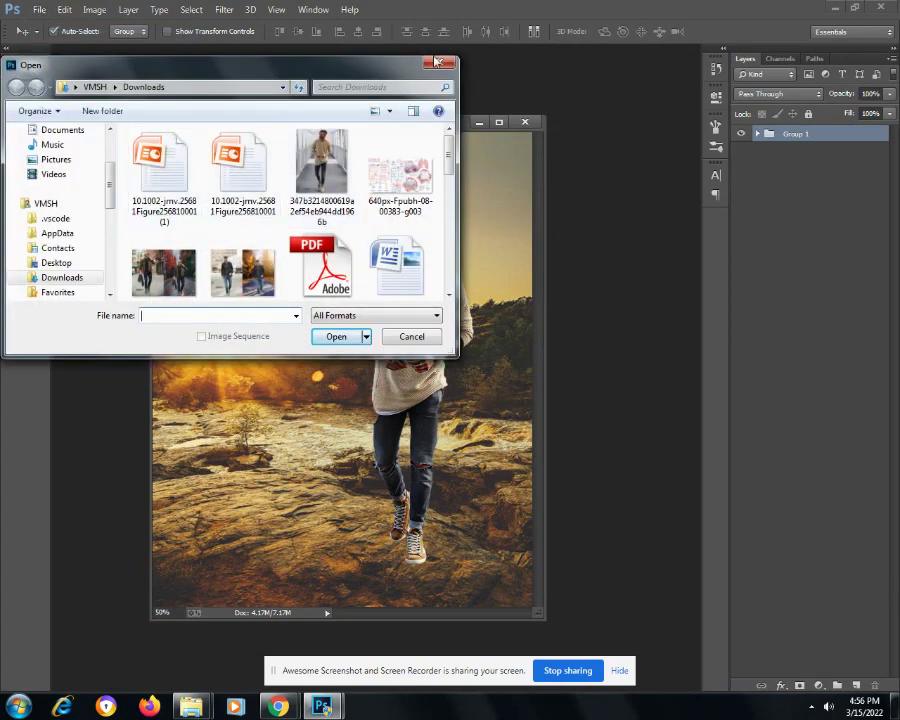
{"action": "left_click", "coordinate": [437, 62]}
{"action": "left_click", "coordinate": [40, 10]}
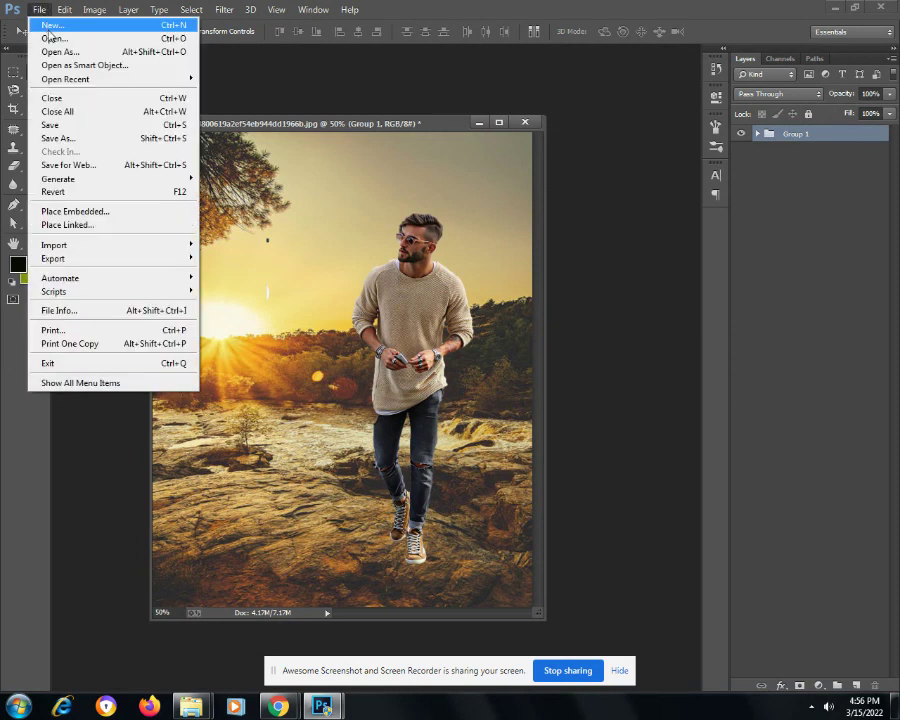
{"action": "left_click", "coordinate": [50, 25]}
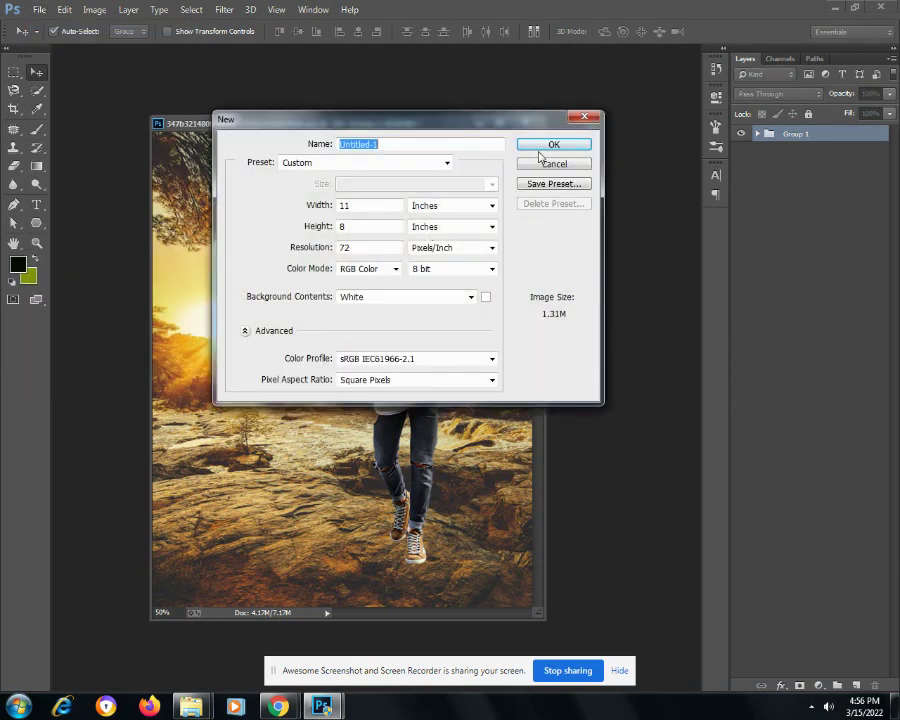
{"action": "left_click", "coordinate": [549, 146]}
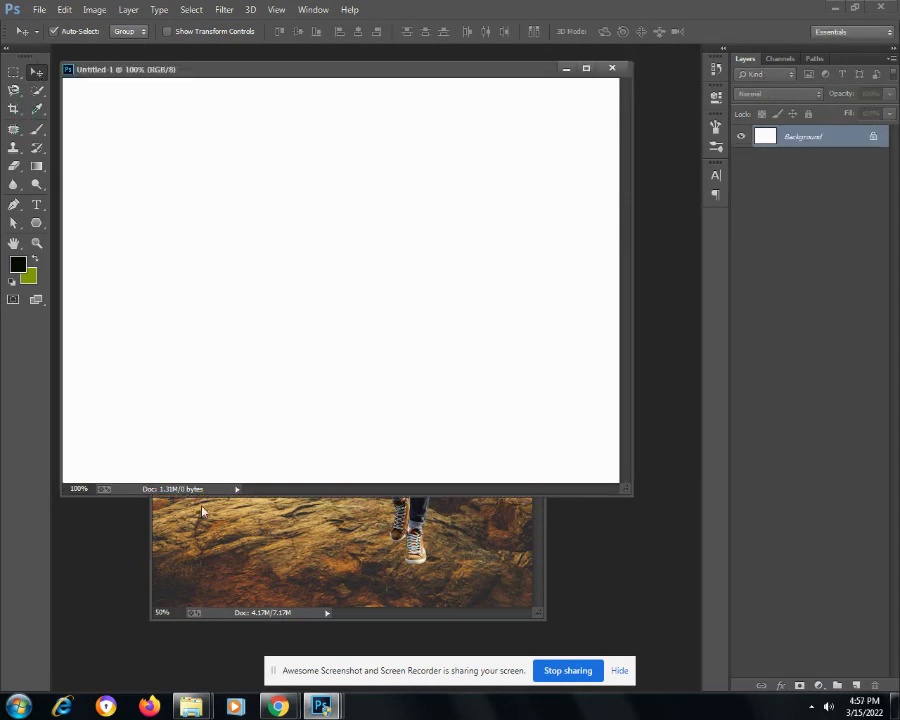
Drag Group 1 into Untitled-1 and start scaling it down, to about 54%
{"action": "left_click", "coordinate": [281, 552]}
{"action": "mouse_move", "coordinate": [410, 315]}
{"action": "left_mouse_down"}
{"action": "mouse_move", "coordinate": [496, 270]}
{"action": "mouse_move", "coordinate": [556, 285]}
{"action": "left_mouse_up"}
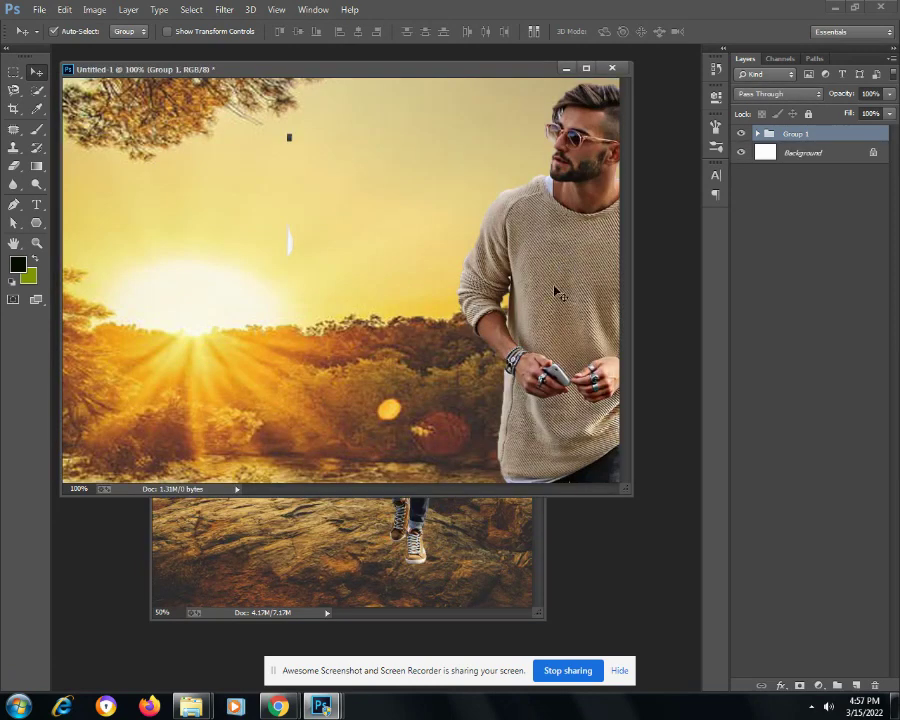
{"action": "key", "text": "ctrl+t"}
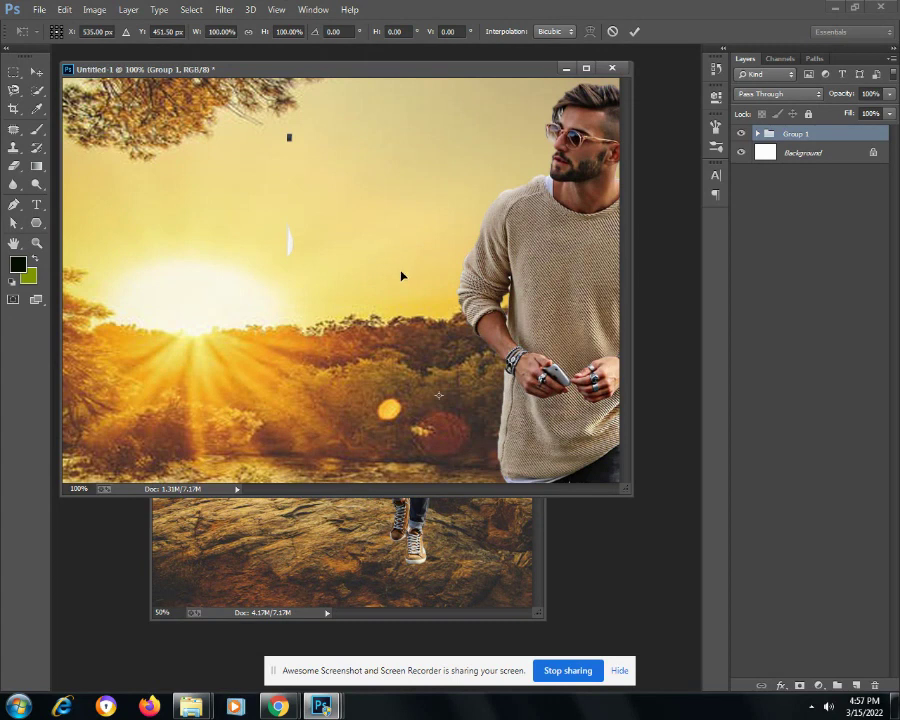
{"action": "left_click_drag", "start_coordinate": [402, 276], "coordinate": [232, 414]}
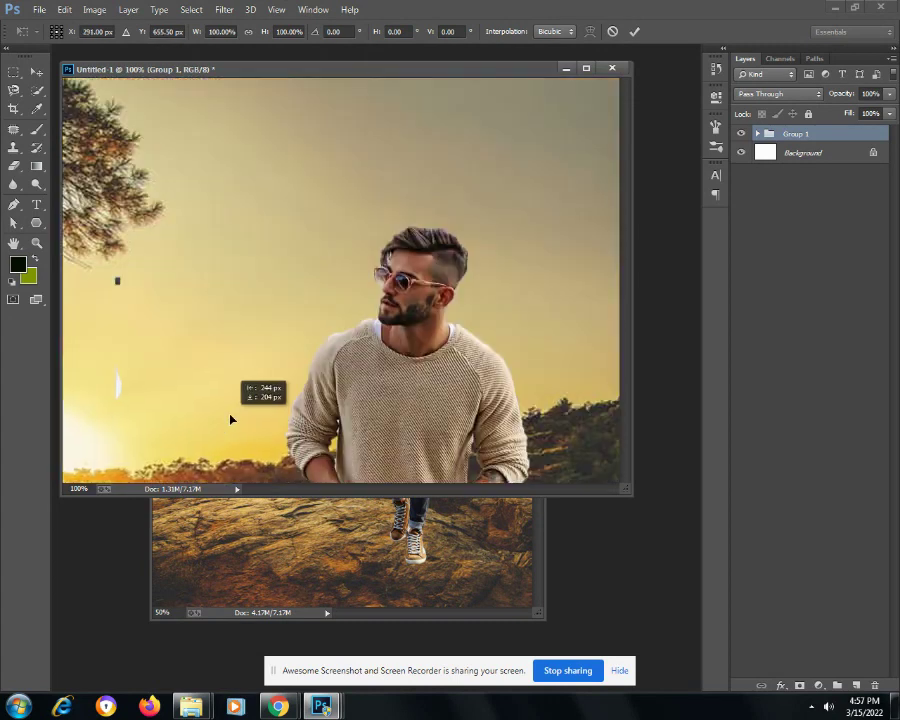
{"action": "left_click_drag", "start_coordinate": [574, 206], "coordinate": [390, 382]}
{"action": "left_click_drag", "start_coordinate": [455, 242], "coordinate": [281, 458]}
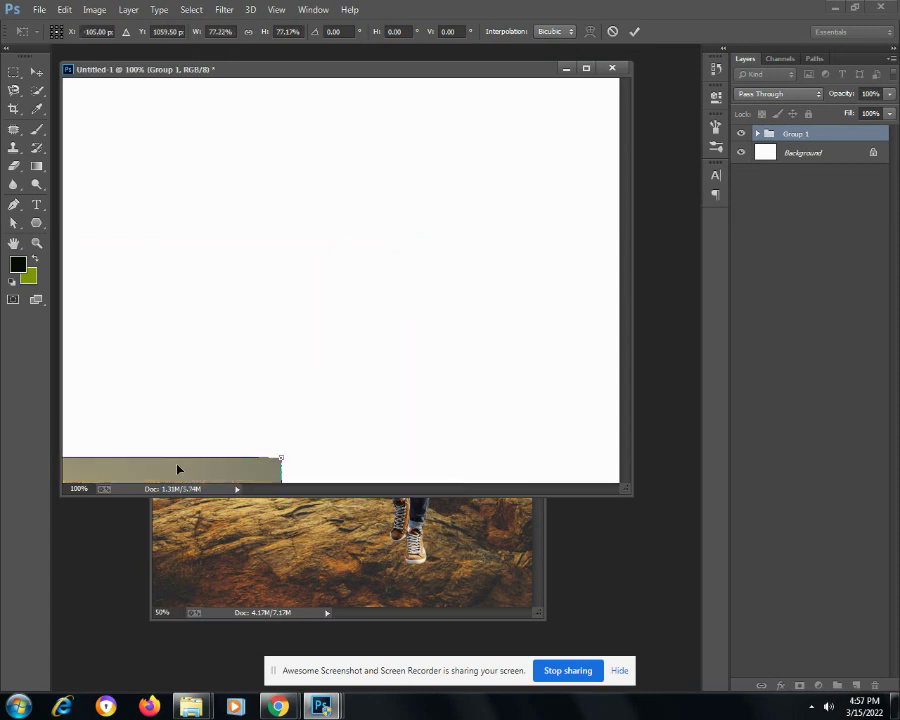
{"action": "left_click_drag", "start_coordinate": [178, 469], "coordinate": [427, 288]}
{"action": "left_click_drag", "start_coordinate": [531, 277], "coordinate": [269, 447]}
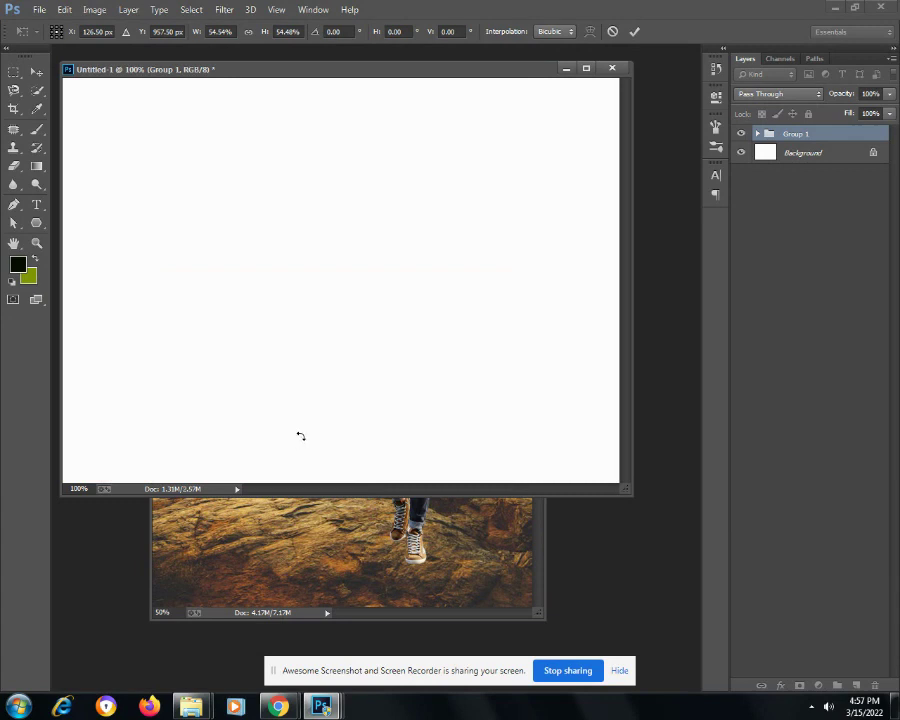
Resize the composite to about 32% and stretch it to fill the canvas's right half
{"action": "mouse_move", "coordinate": [295, 493]}
{"action": "left_mouse_down"}
{"action": "mouse_move", "coordinate": [280, 600]}
{"action": "mouse_move", "coordinate": [456, 236]}
{"action": "mouse_move", "coordinate": [519, 215]}
{"action": "mouse_move", "coordinate": [348, 410]}
{"action": "left_mouse_up"}
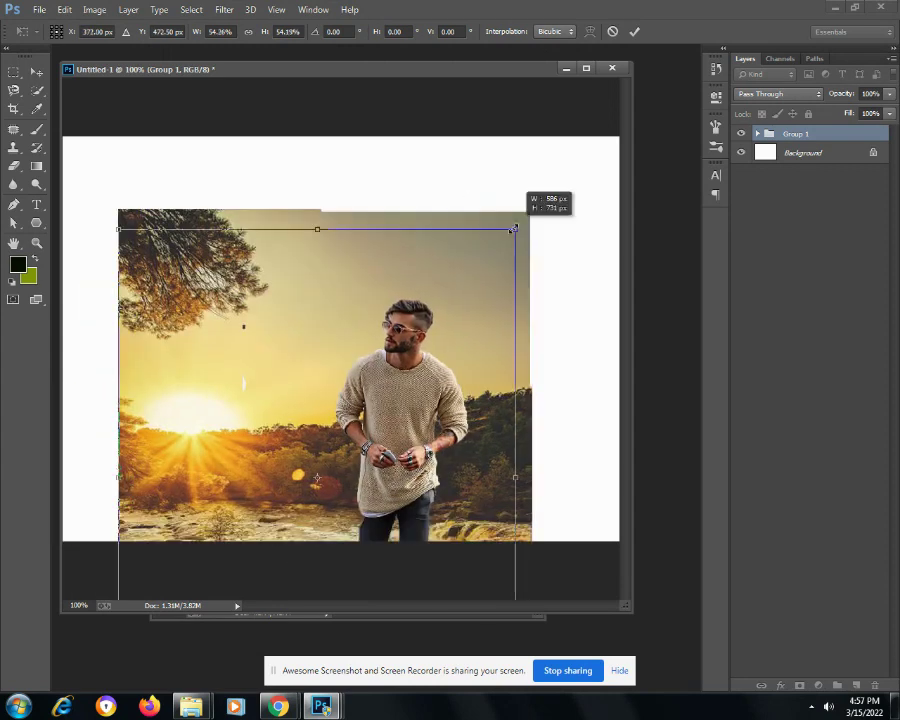
{"action": "mouse_move", "coordinate": [296, 476]}
{"action": "left_mouse_down"}
{"action": "mouse_move", "coordinate": [615, 152]}
{"action": "mouse_move", "coordinate": [504, 289]}
{"action": "mouse_move", "coordinate": [532, 269]}
{"action": "left_mouse_up"}
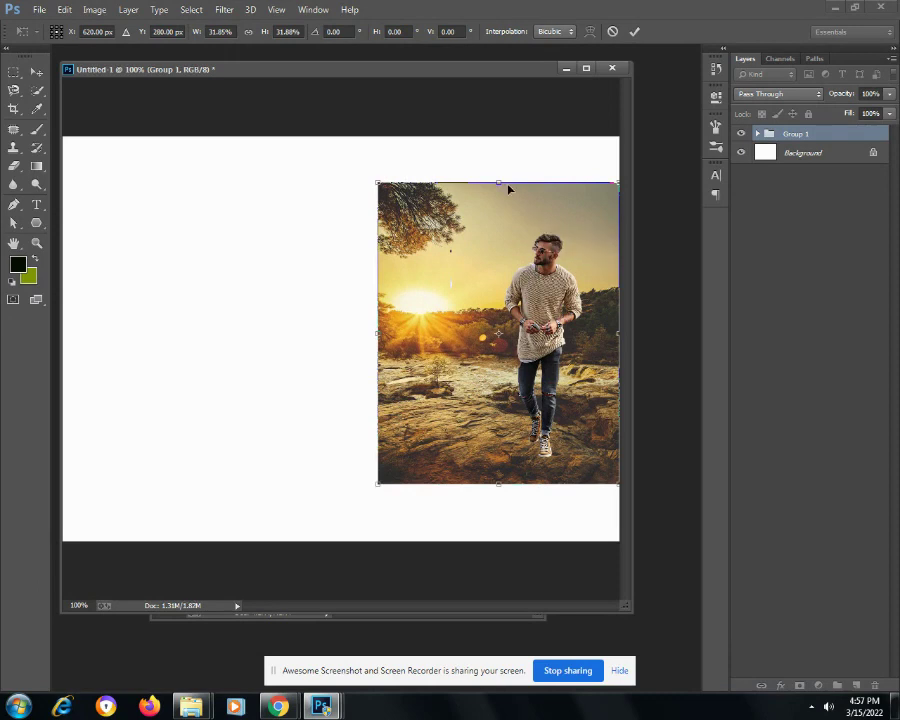
{"action": "left_click_drag", "start_coordinate": [500, 183], "coordinate": [500, 136]}
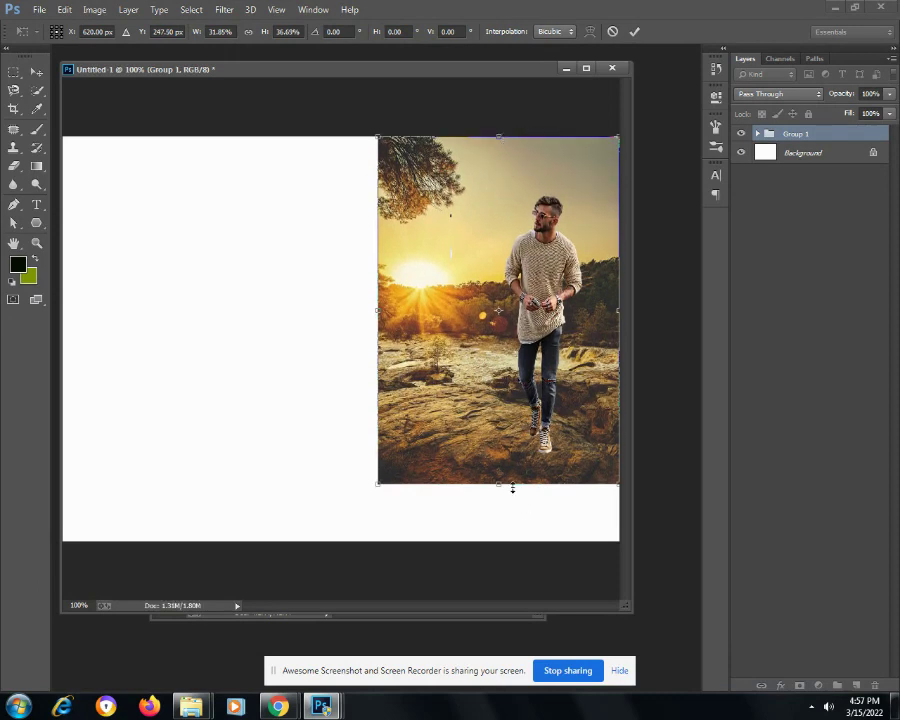
{"action": "left_click_drag", "start_coordinate": [502, 487], "coordinate": [498, 541]}
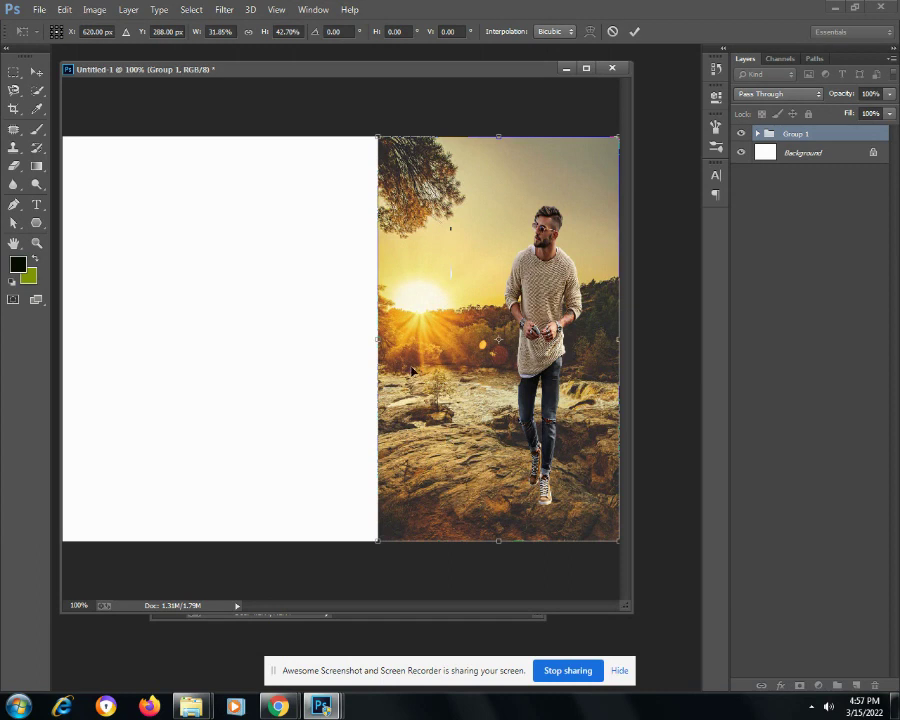
{"action": "left_click_drag", "start_coordinate": [378, 338], "coordinate": [371, 338]}
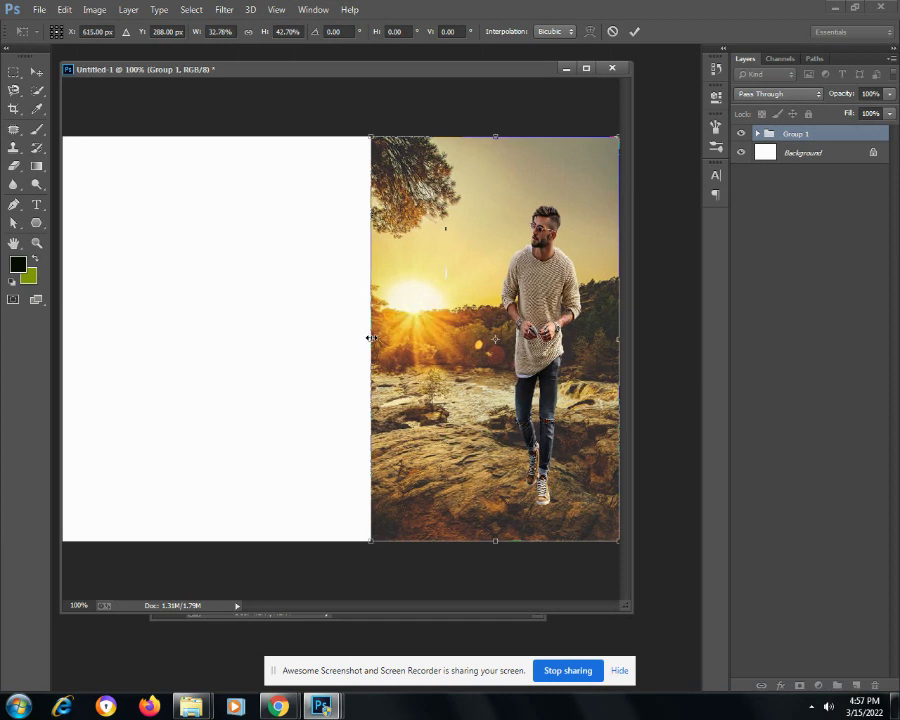
{"action": "key", "text": "Return"}
Reopen the original bridge photo of the man, closing a wrongly opened jpg without saving
{"action": "left_click", "coordinate": [39, 9]}
{"action": "left_click", "coordinate": [54, 38]}
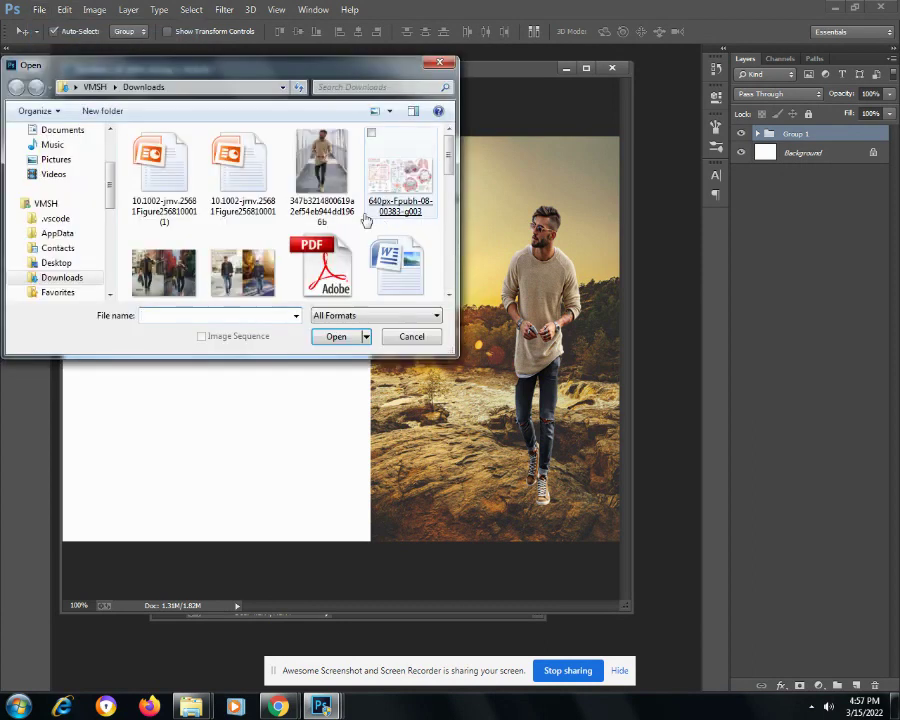
{"action": "double_click", "coordinate": [322, 165]}
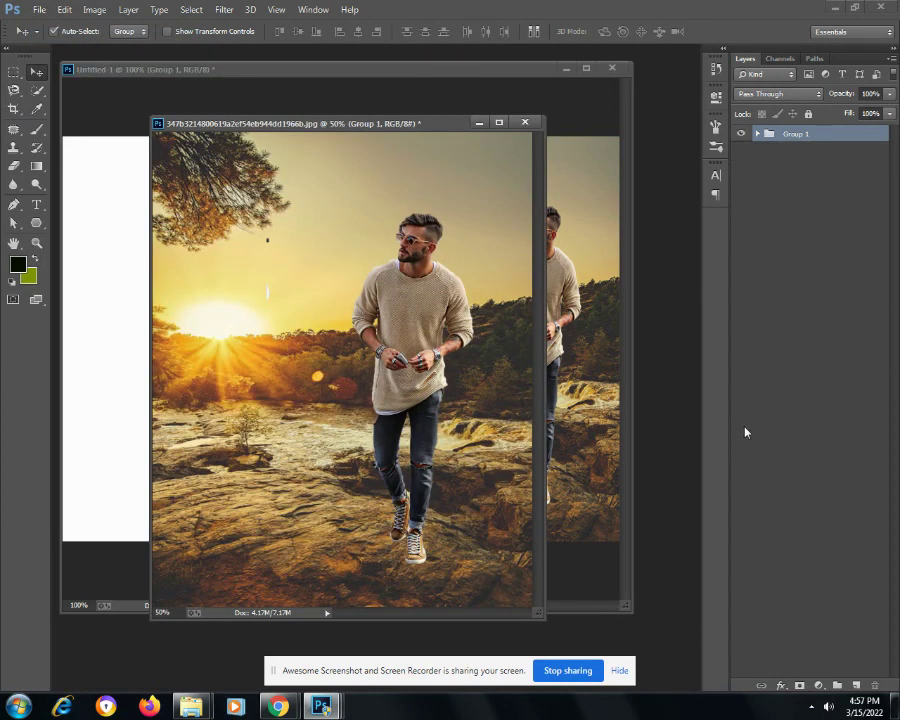
{"action": "left_click", "coordinate": [525, 122]}
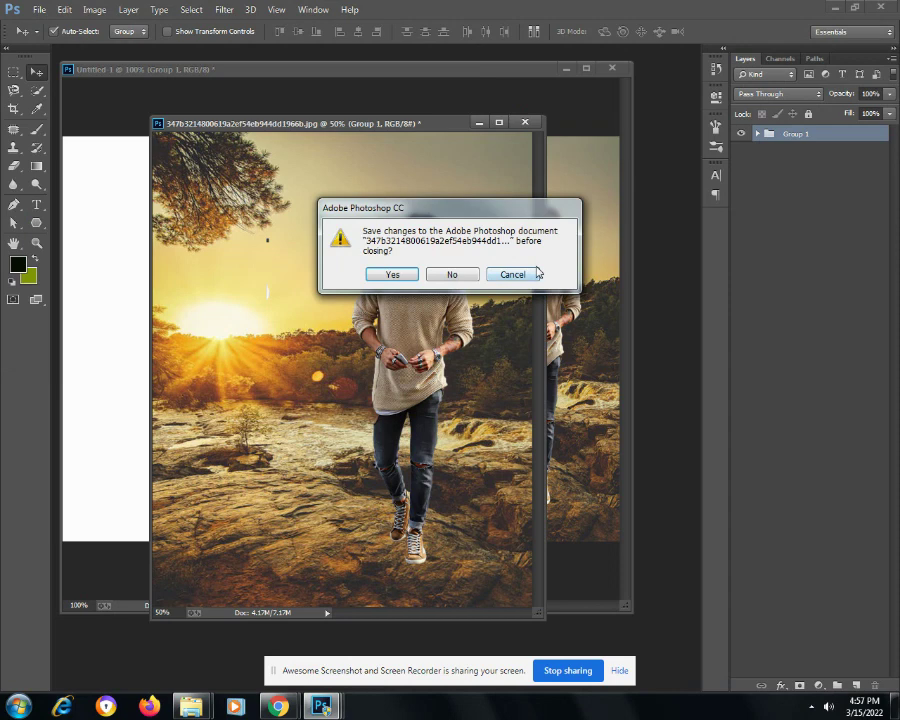
{"action": "left_click", "coordinate": [452, 274]}
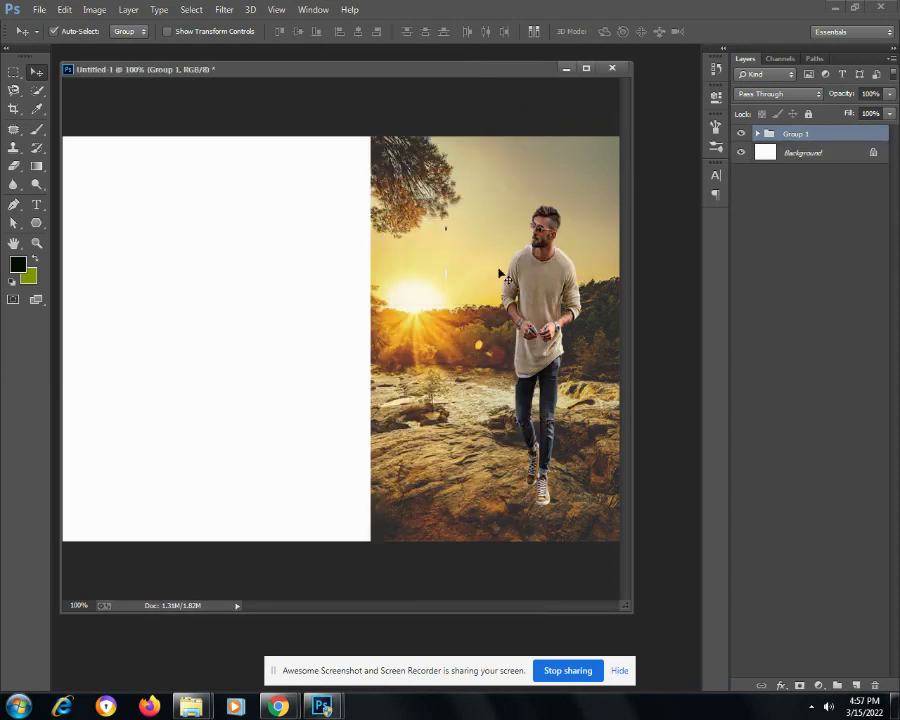
{"action": "left_click", "coordinate": [39, 9]}
{"action": "left_click", "coordinate": [57, 40]}
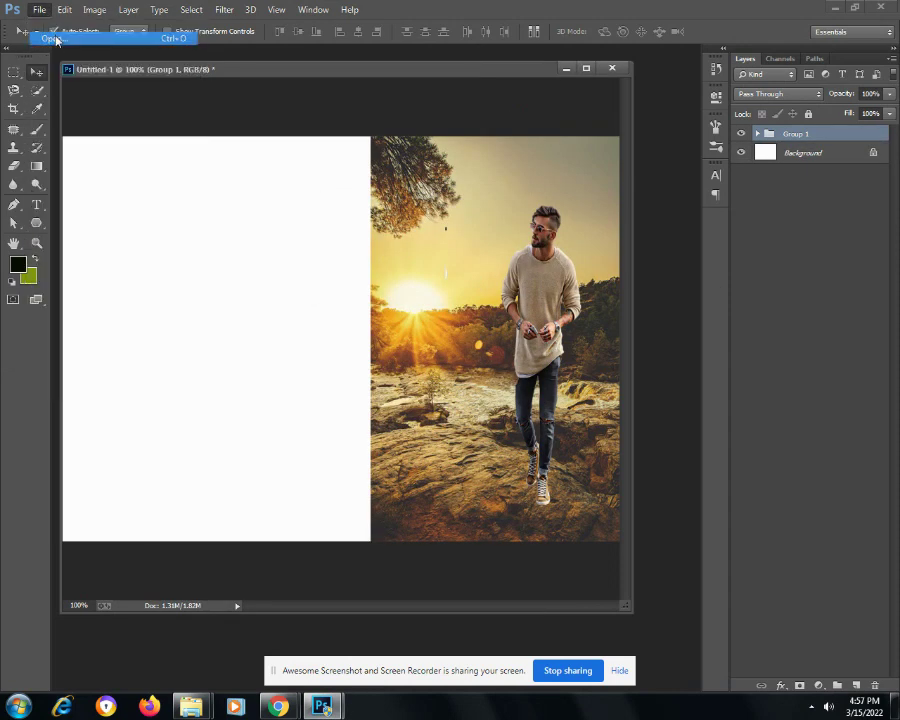
{"action": "double_click", "coordinate": [325, 160]}
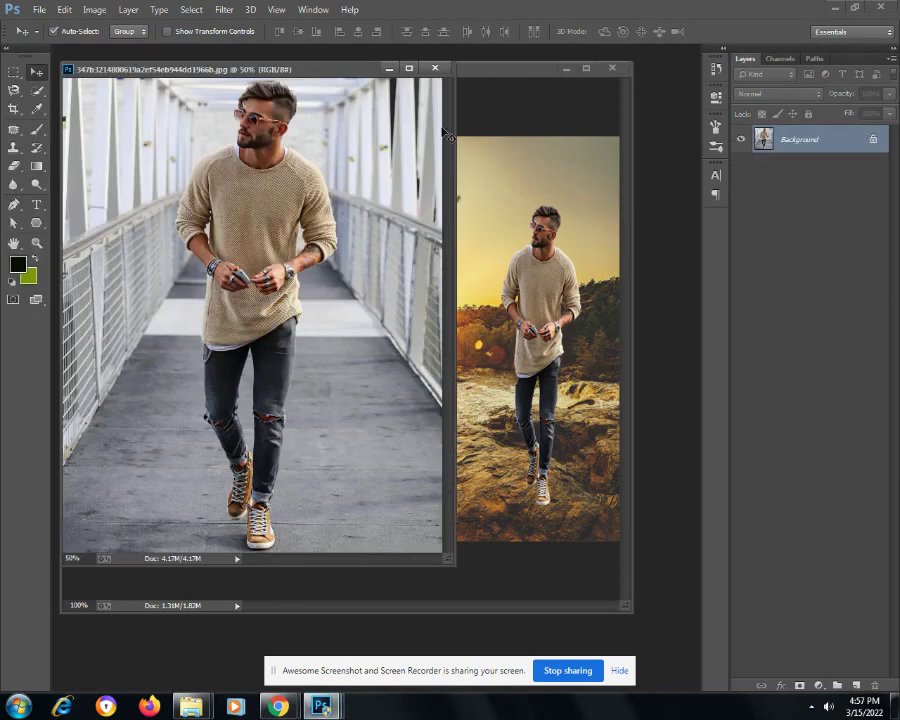
Bring the footbridge photo into Untitled-1 as Layer 2, scaled to fill the canvas's left half
{"action": "mouse_move", "coordinate": [280, 170]}
{"action": "left_mouse_down"}
{"action": "mouse_move", "coordinate": [517, 278]}
{"action": "mouse_move", "coordinate": [501, 271]}
{"action": "mouse_move", "coordinate": [327, 428]}
{"action": "left_mouse_up"}
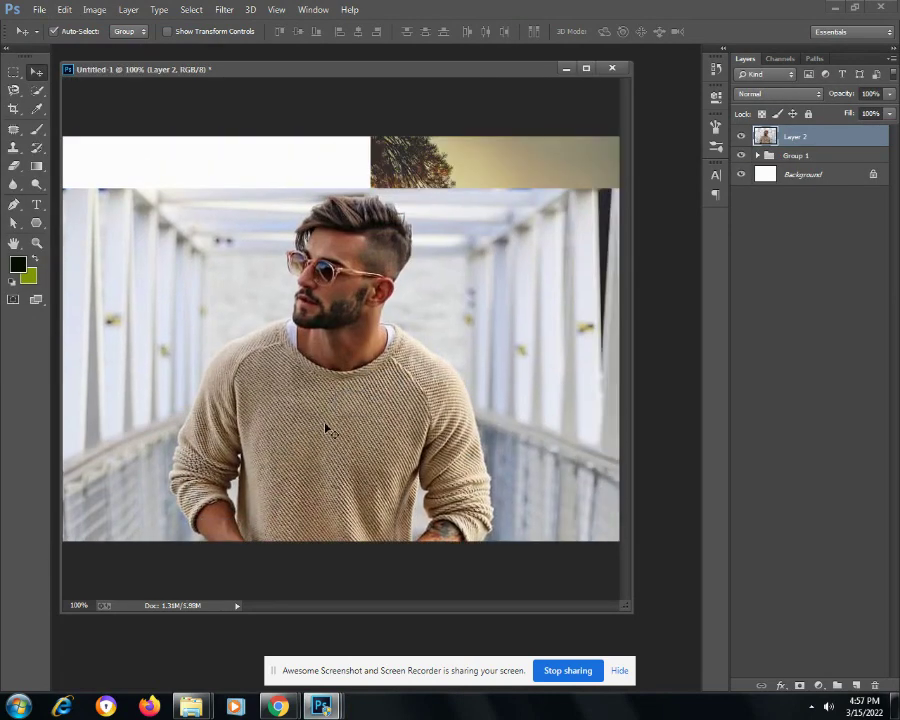
{"action": "key", "text": "ctrl+t"}
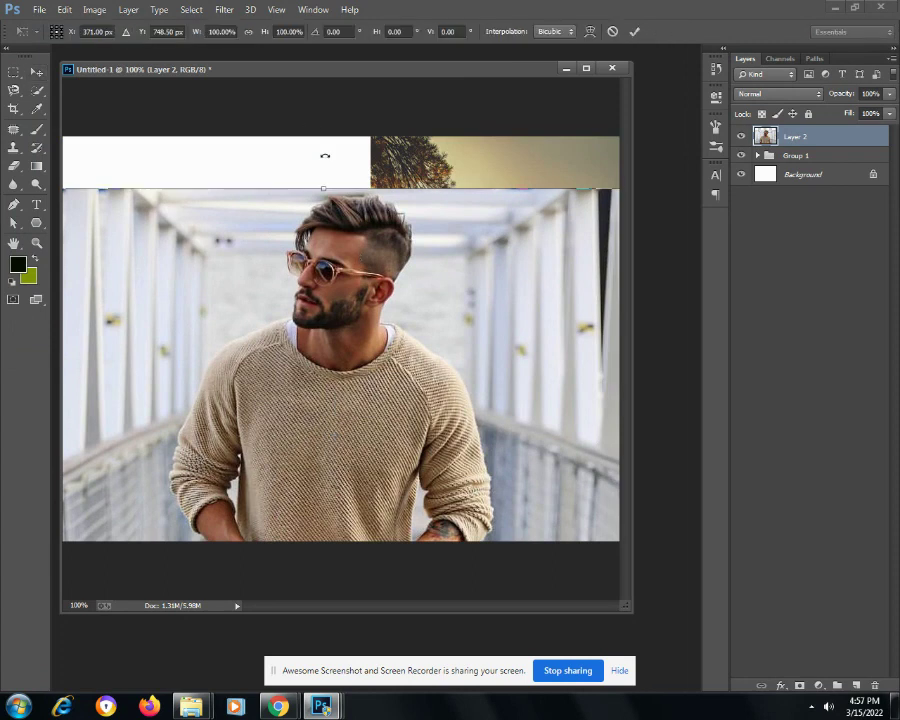
{"action": "left_click_drag", "start_coordinate": [518, 285], "coordinate": [331, 281]}
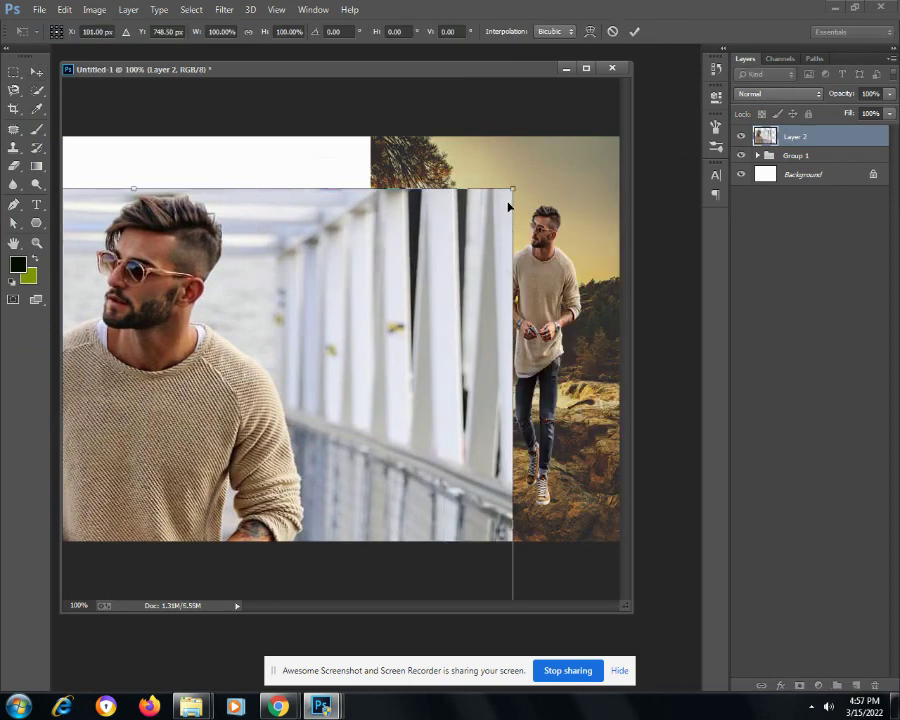
{"action": "mouse_move", "coordinate": [519, 190]}
{"action": "left_mouse_down"}
{"action": "mouse_move", "coordinate": [408, 309]}
{"action": "mouse_move", "coordinate": [502, 247]}
{"action": "mouse_move", "coordinate": [296, 410]}
{"action": "mouse_move", "coordinate": [304, 266]}
{"action": "mouse_move", "coordinate": [460, 173]}
{"action": "left_mouse_up"}
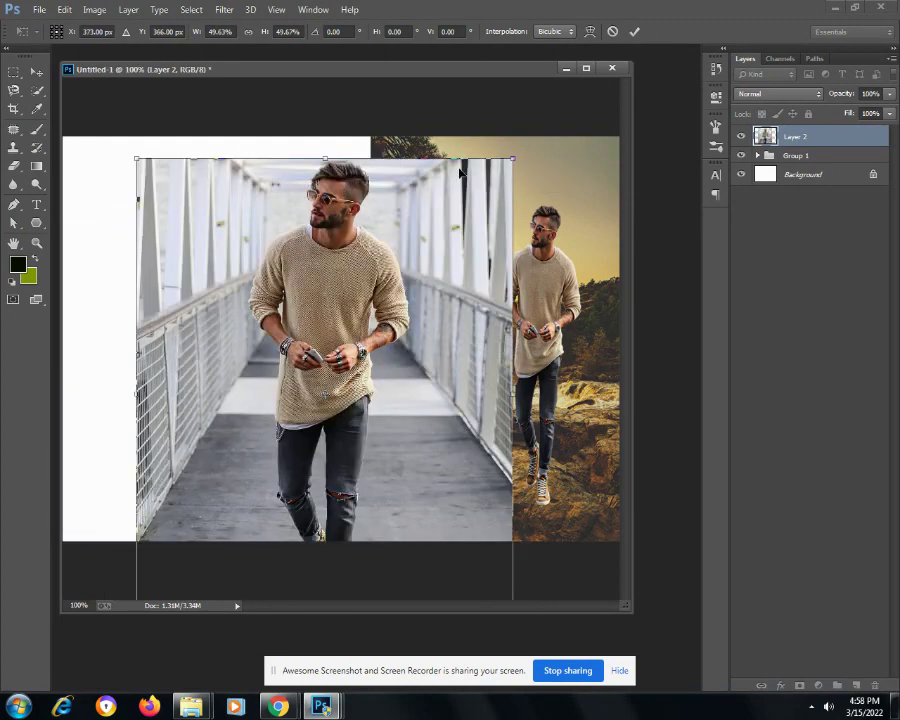
{"action": "left_click_drag", "start_coordinate": [512, 156], "coordinate": [396, 298]}
{"action": "mouse_move", "coordinate": [262, 394]}
{"action": "left_mouse_down"}
{"action": "mouse_move", "coordinate": [222, 262]}
{"action": "mouse_move", "coordinate": [191, 289]}
{"action": "left_mouse_up"}
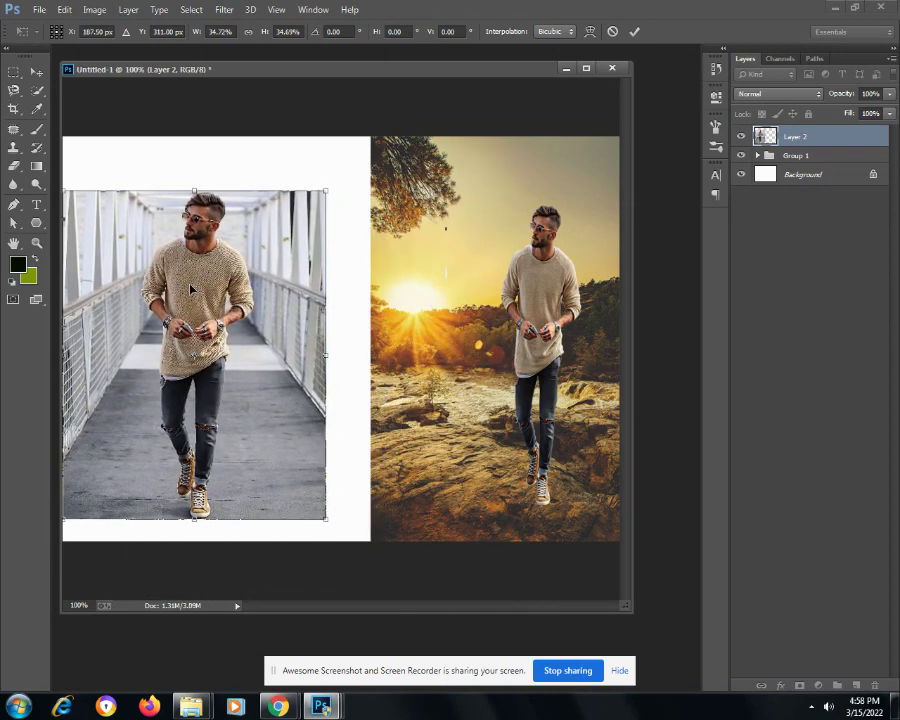
{"action": "left_click_drag", "start_coordinate": [190, 191], "coordinate": [190, 137]}
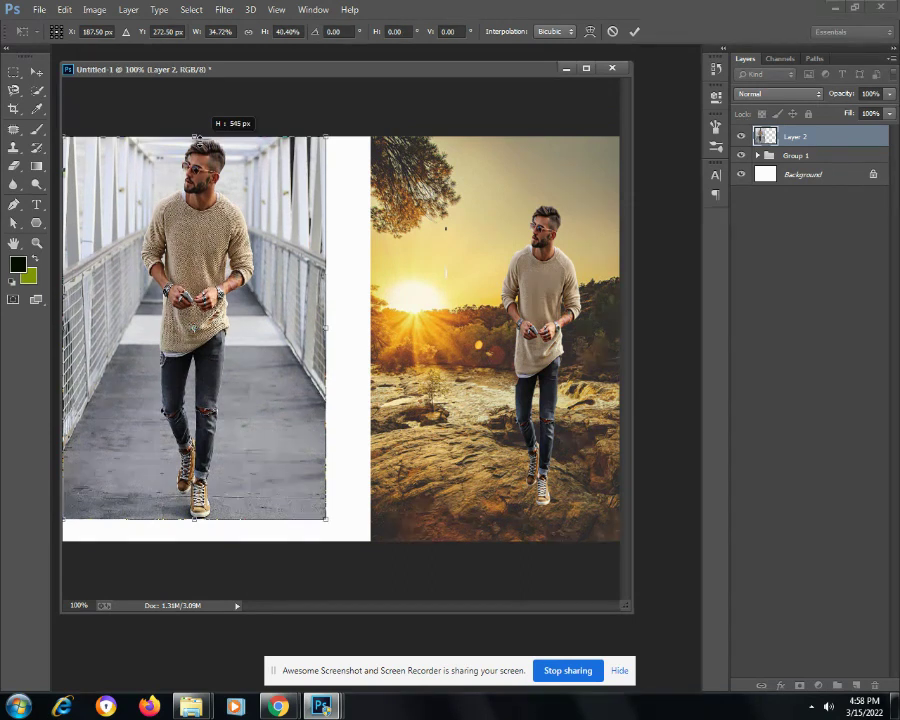
{"action": "left_click_drag", "start_coordinate": [324, 325], "coordinate": [370, 325]}
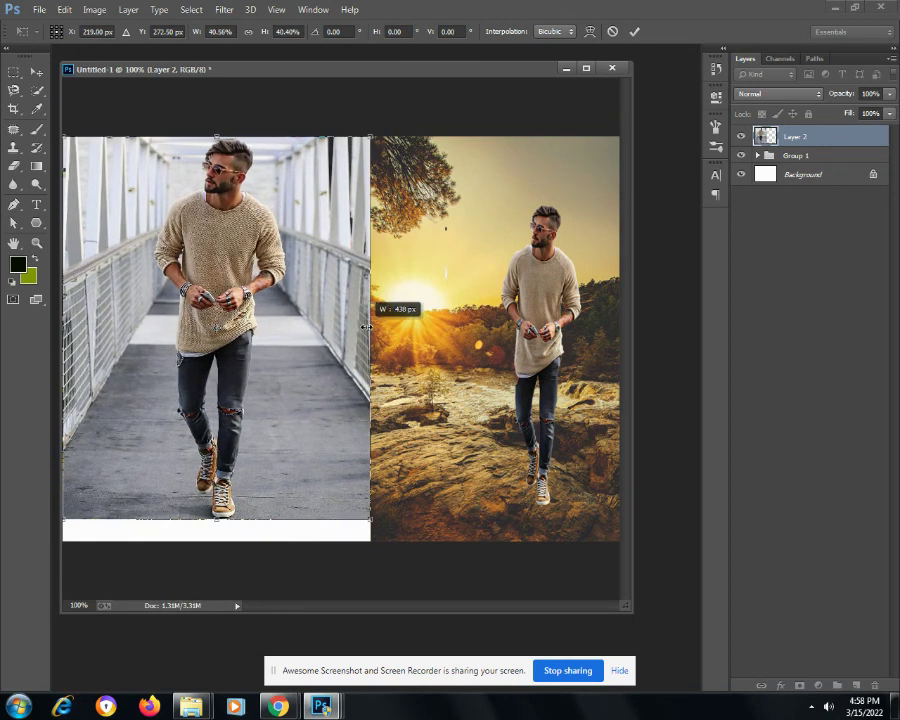
{"action": "left_click_drag", "start_coordinate": [219, 520], "coordinate": [219, 541]}
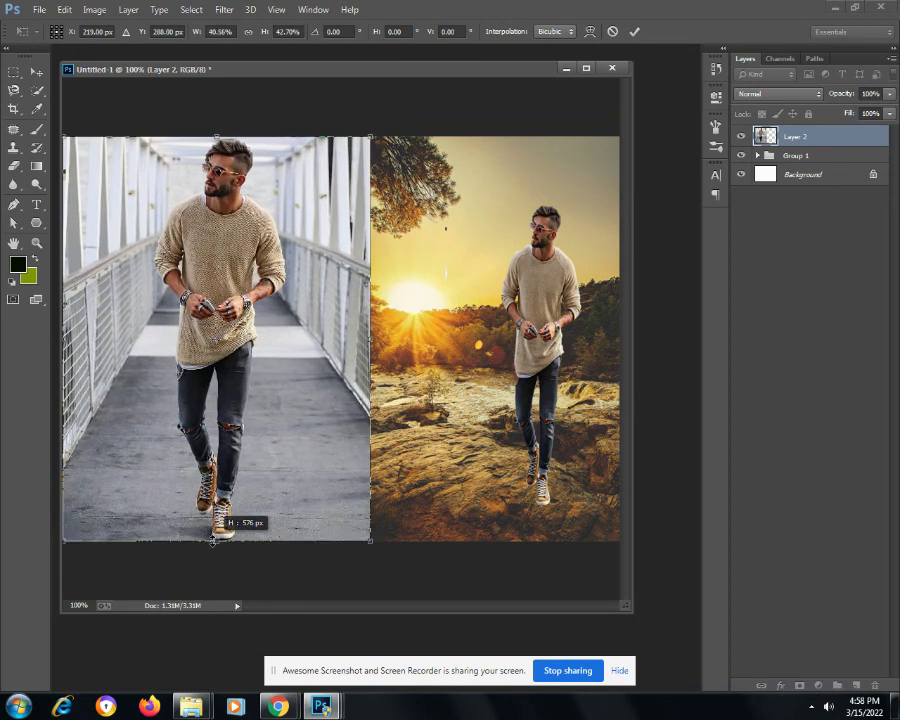
{"action": "key", "text": "Return"}
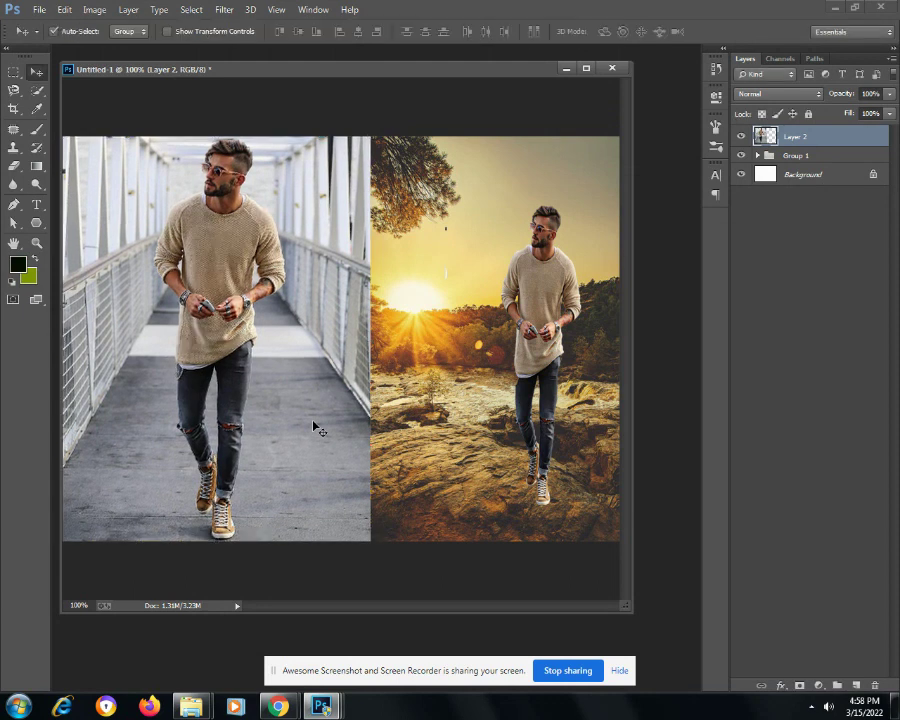
Expand the sunset Group 1 and target its layers, deselecting the man's outline
{"action": "left_click", "coordinate": [541, 318]}
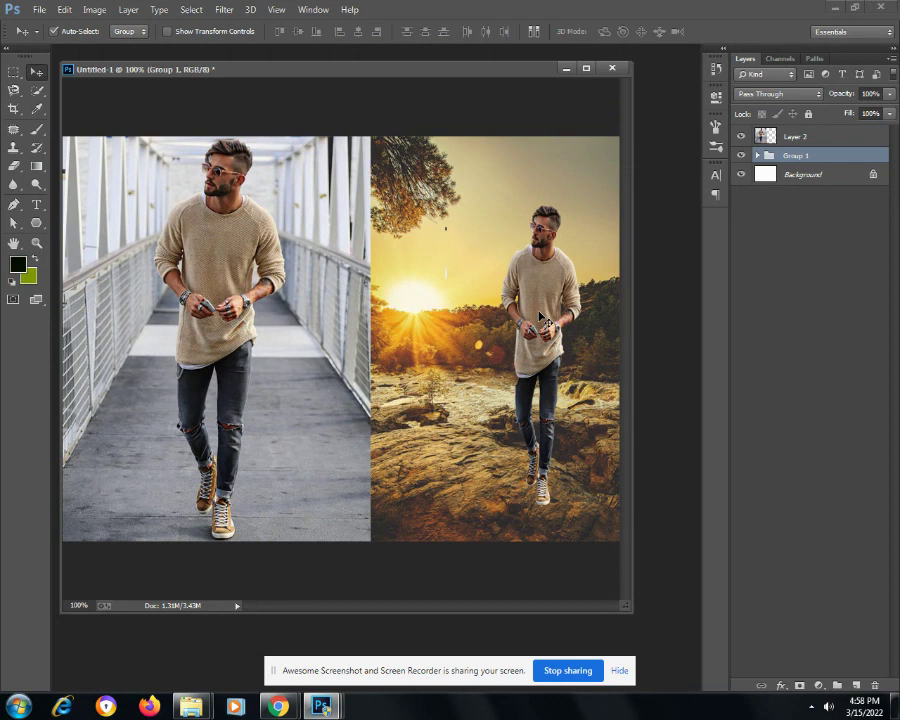
{"action": "left_click", "coordinate": [759, 159]}
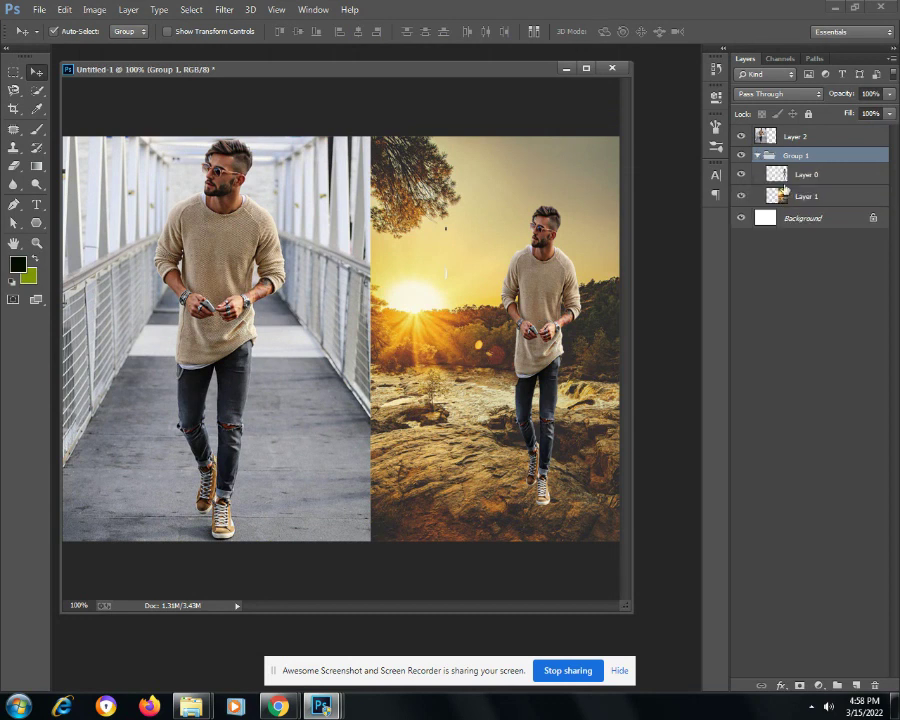
{"action": "left_click", "coordinate": [550, 285], "text": "ctrl"}
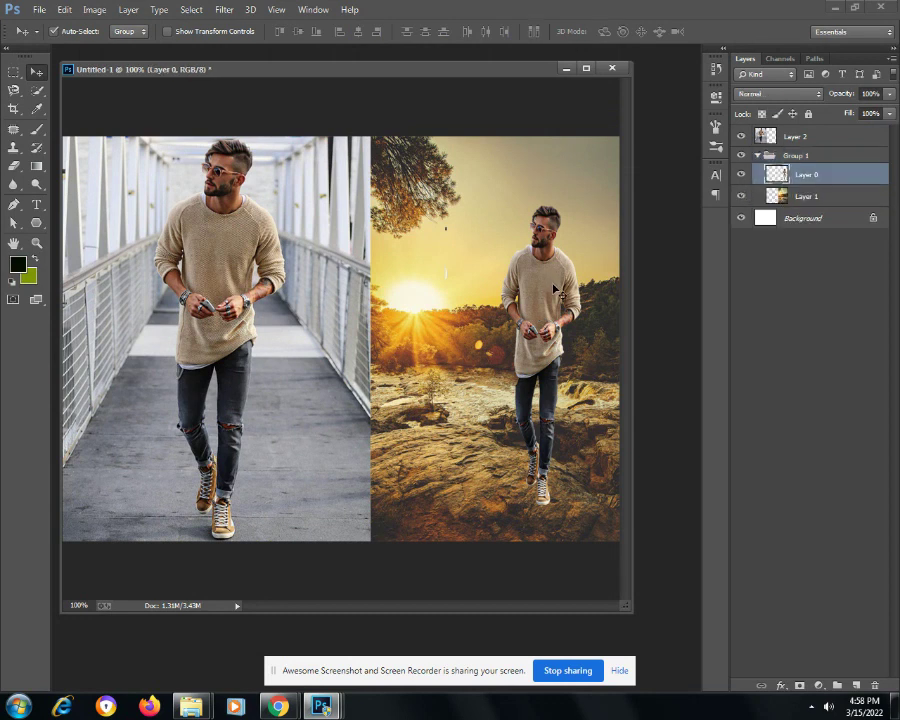
{"action": "left_click", "coordinate": [777, 174], "text": "ctrl"}
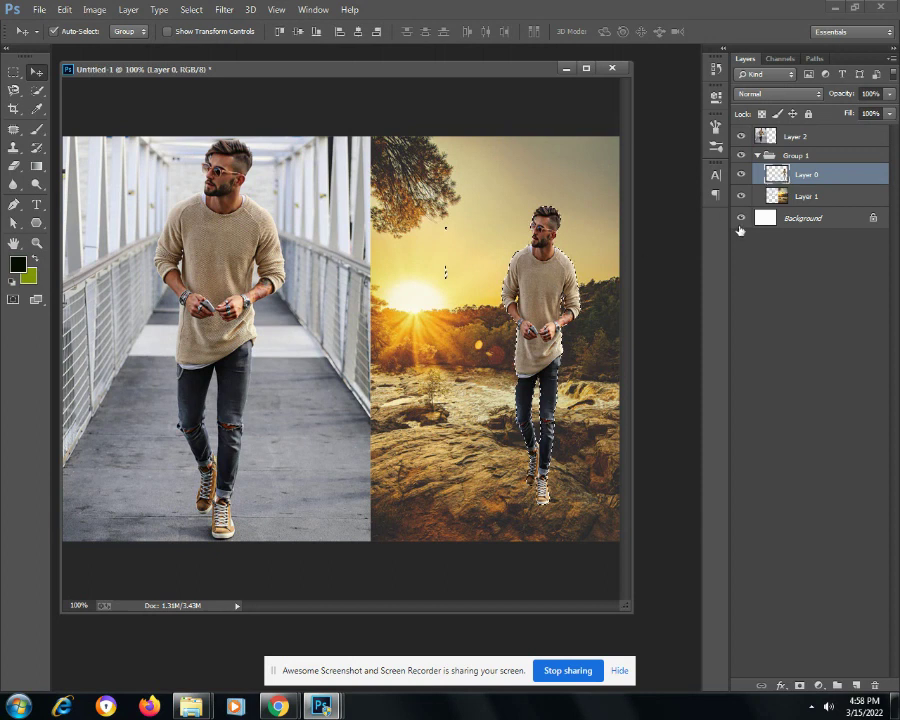
{"action": "left_click", "coordinate": [190, 10]}
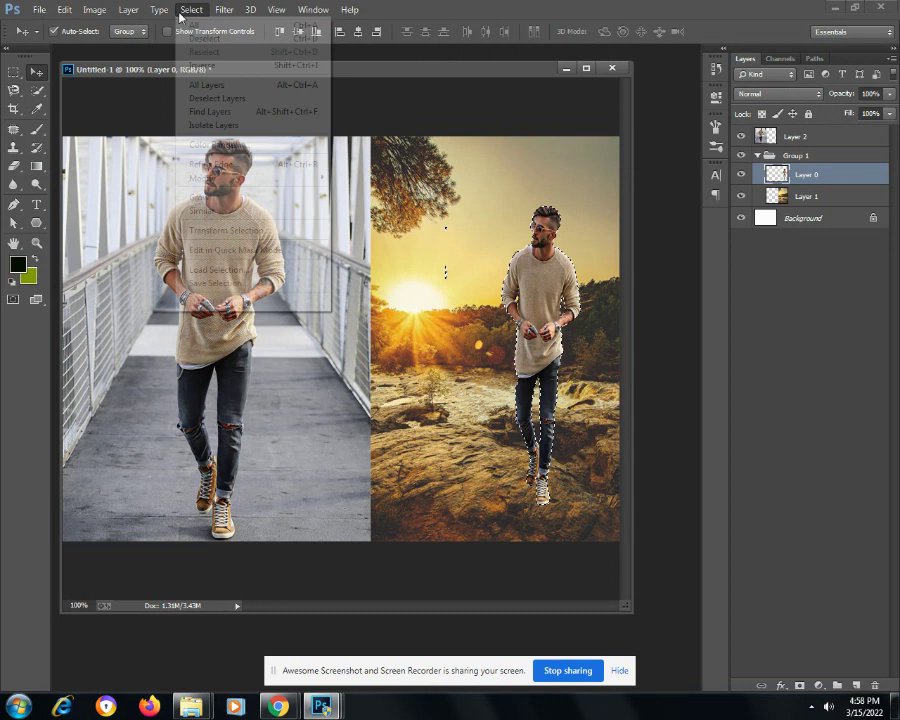
{"action": "left_click", "coordinate": [207, 38]}
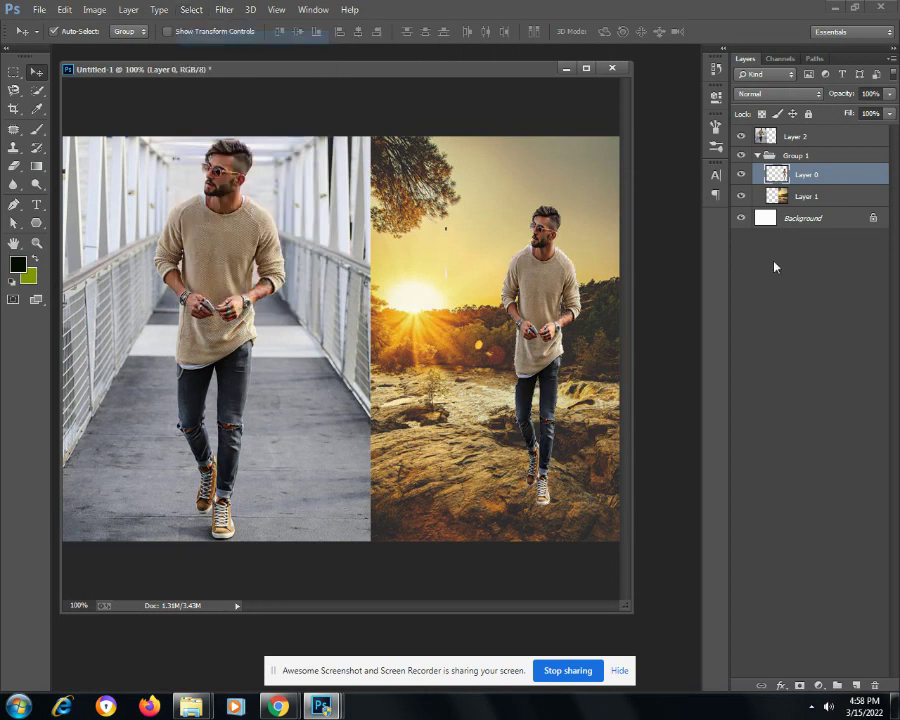
{"action": "left_click", "coordinate": [541, 347]}
{"action": "key", "text": "ctrl+t"}
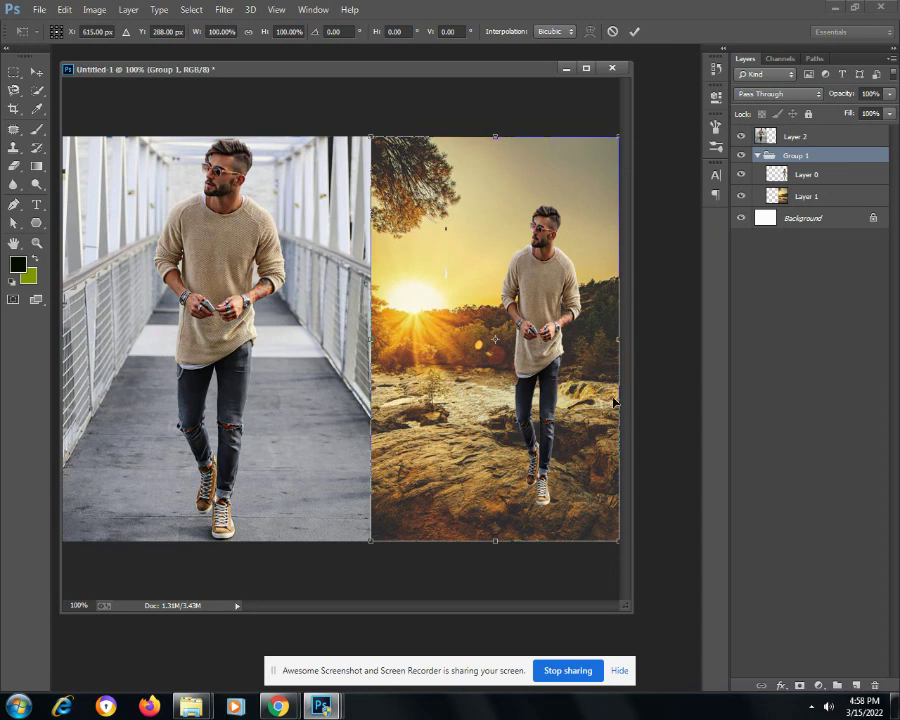
{"action": "key", "text": "Return"}
Stretch the man on Layer 0 to about 140% wide and 113% tall
{"action": "left_click", "coordinate": [806, 176]}
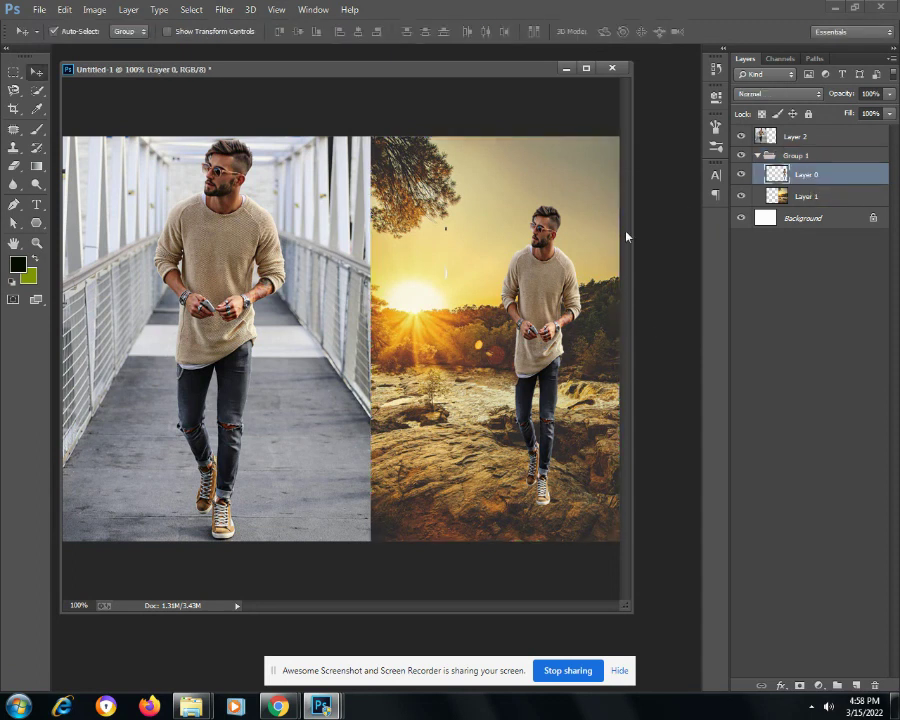
{"action": "key", "text": "ctrl+t"}
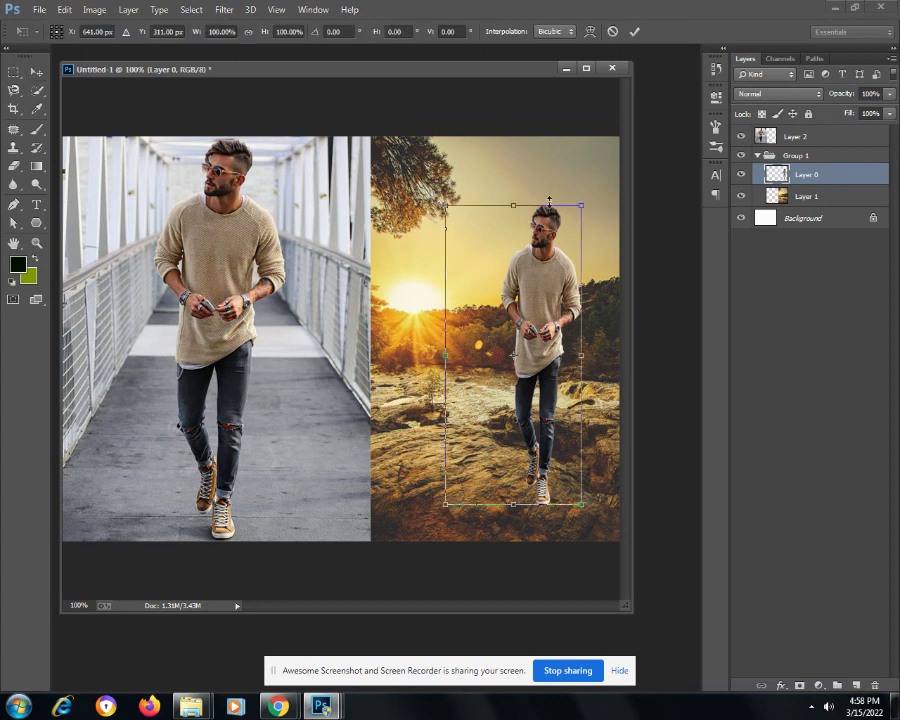
{"action": "left_click_drag", "start_coordinate": [515, 204], "coordinate": [515, 167]}
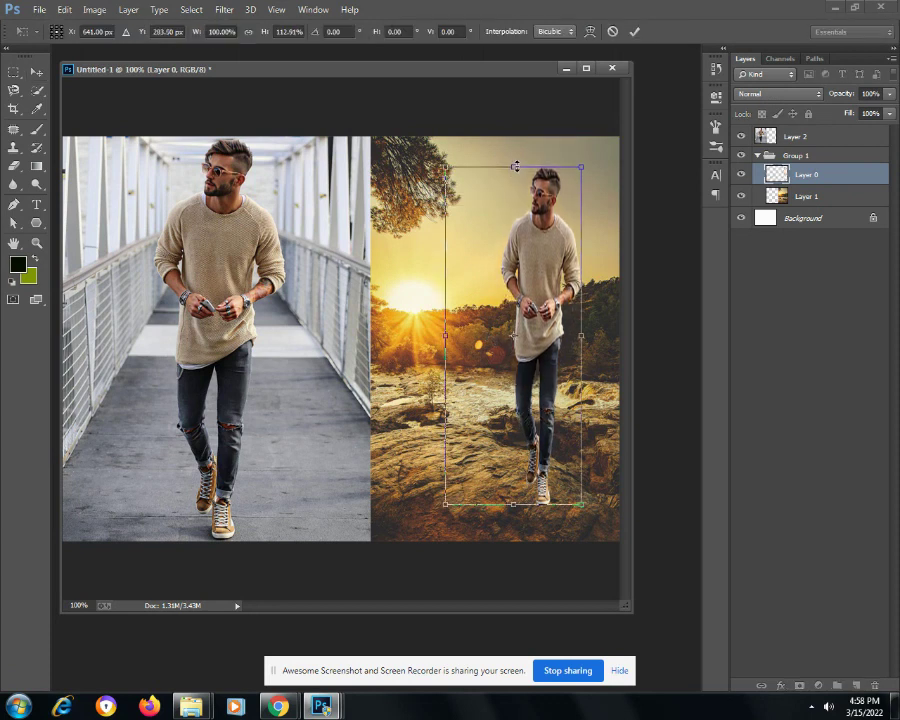
{"action": "left_click_drag", "start_coordinate": [443, 334], "coordinate": [412, 334]}
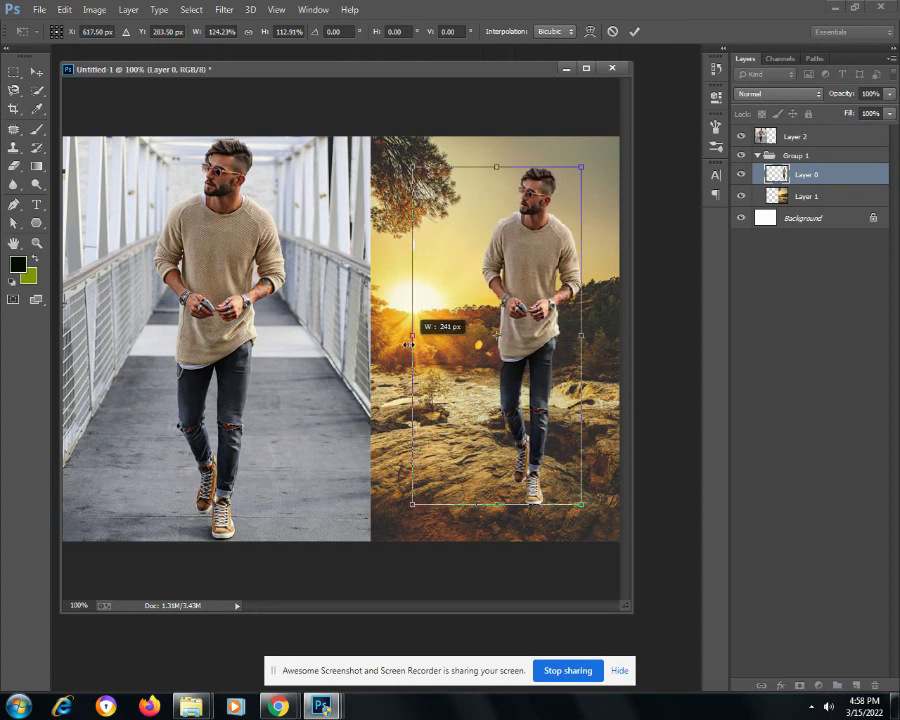
{"action": "left_click_drag", "start_coordinate": [583, 342], "coordinate": [599, 339]}
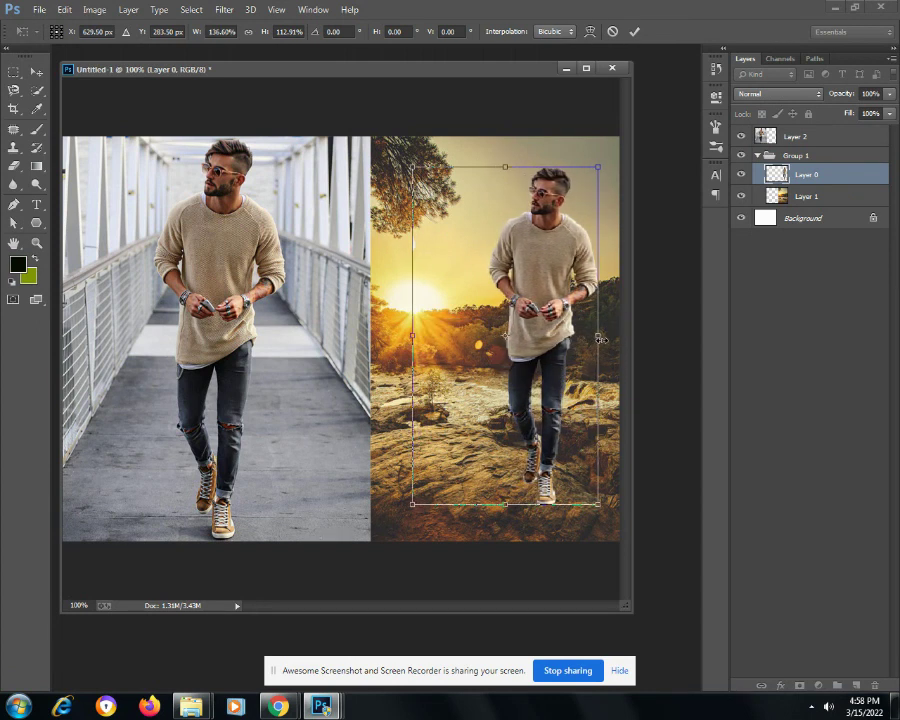
{"action": "left_click_drag", "start_coordinate": [601, 340], "coordinate": [605, 339]}
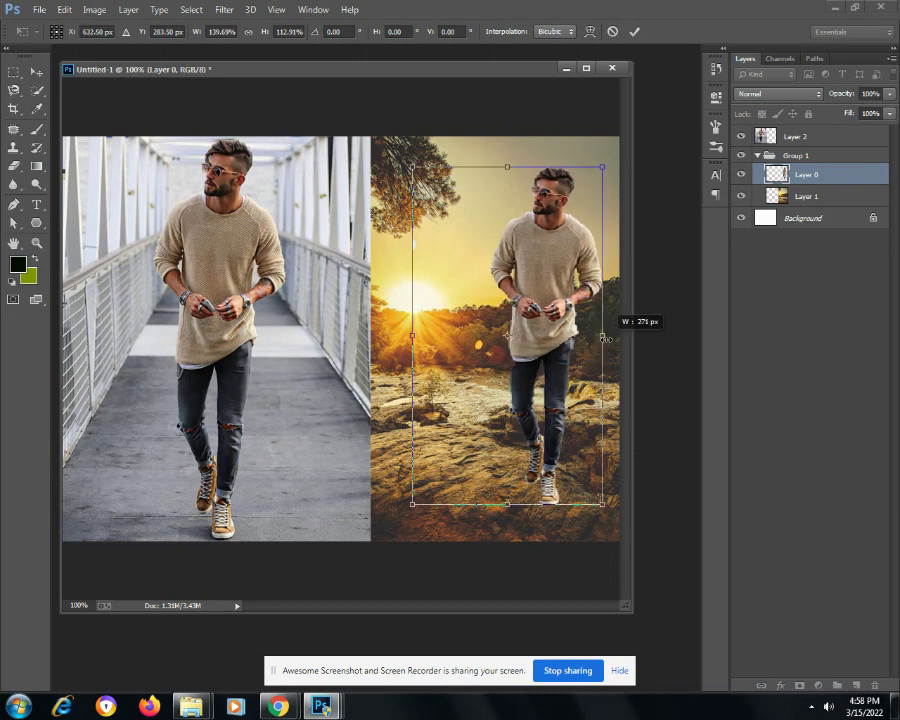
{"action": "key", "text": "Return"}
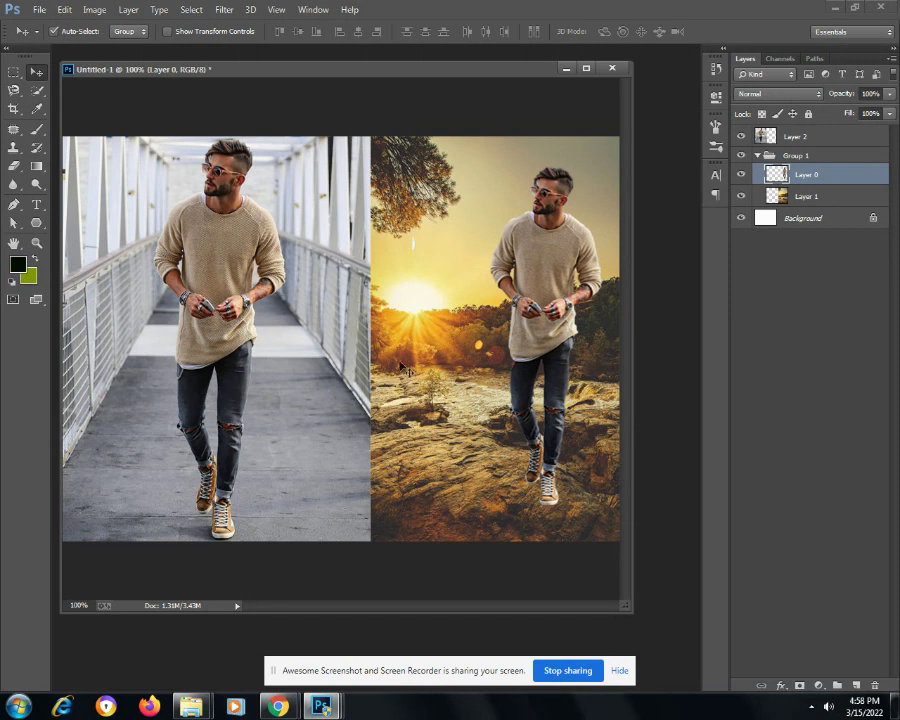
Pull Layer 2's right edge slightly inward to narrow the left photo
{"action": "left_click", "coordinate": [351, 360]}
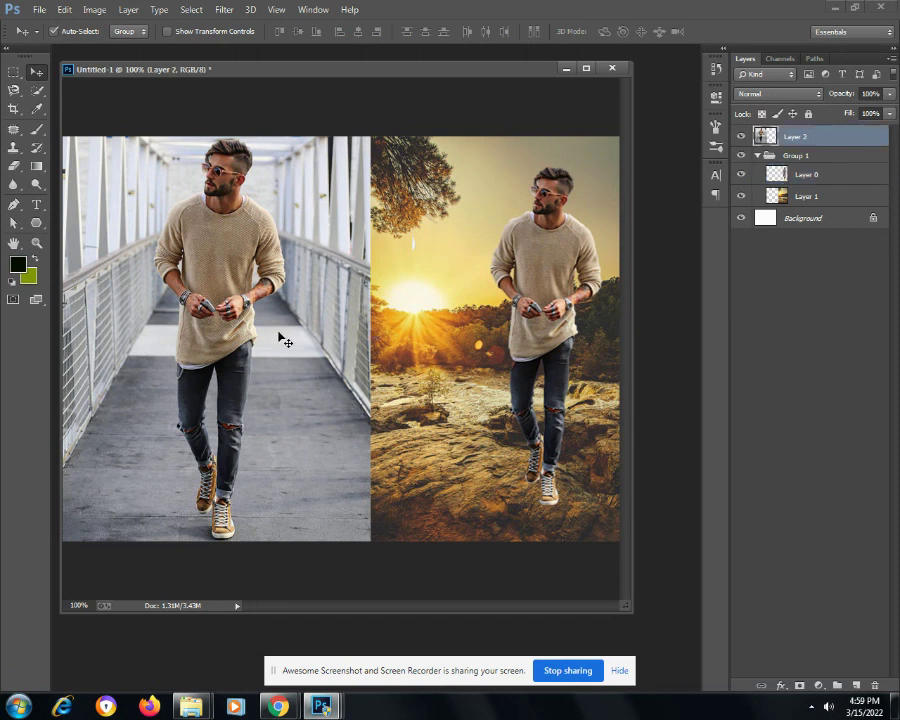
{"action": "key", "text": "ctrl+t"}
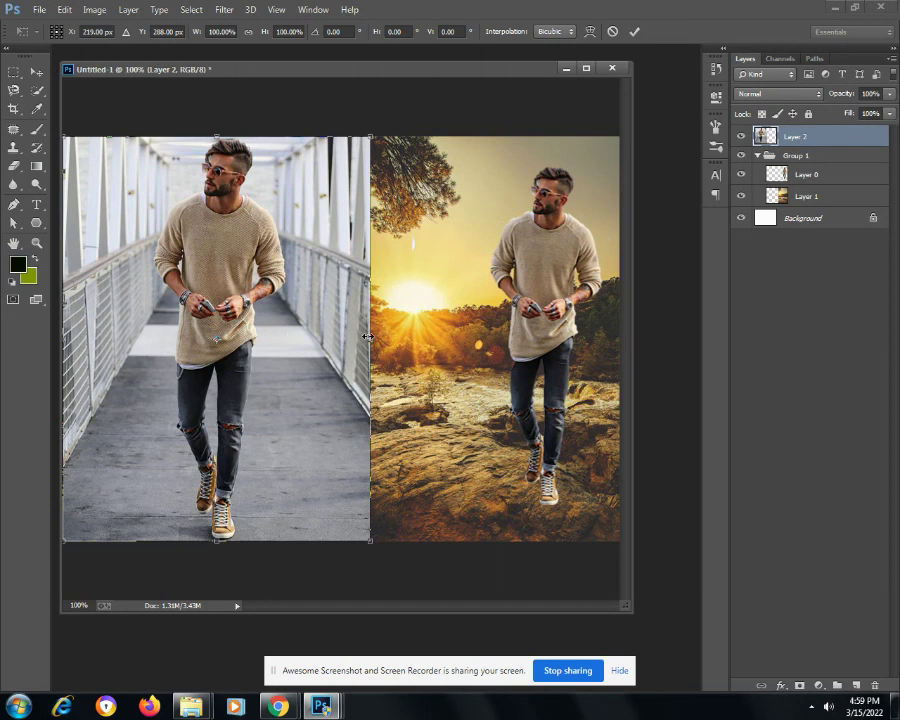
{"action": "left_click_drag", "start_coordinate": [368, 337], "coordinate": [355, 337]}
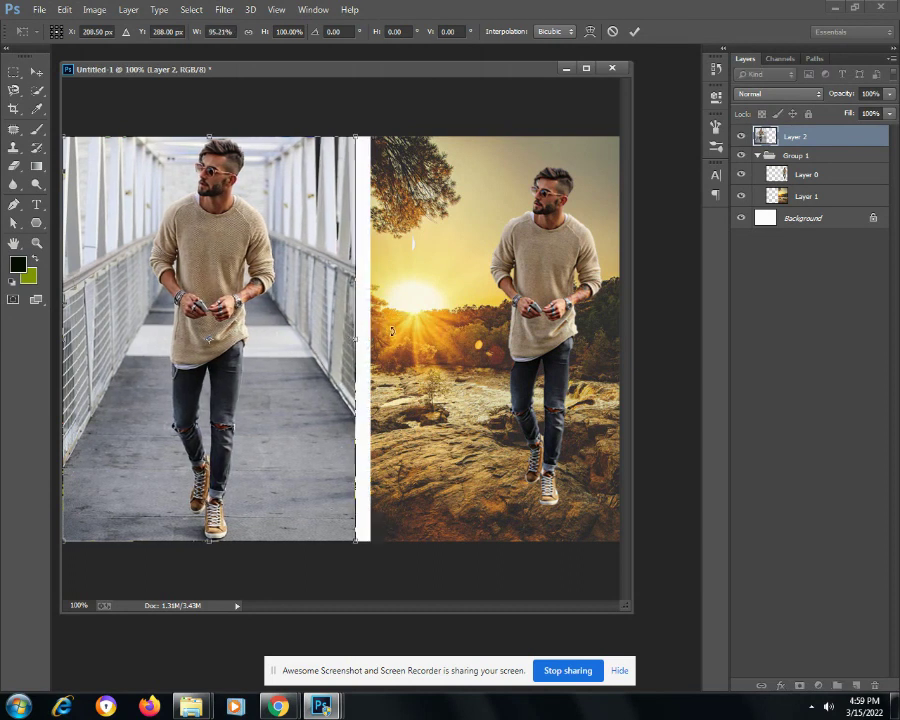
{"action": "key", "text": "Return"}
Widen the sunset Group 1 leftward to about 103% to close the white gap
{"action": "left_click", "coordinate": [440, 350]}
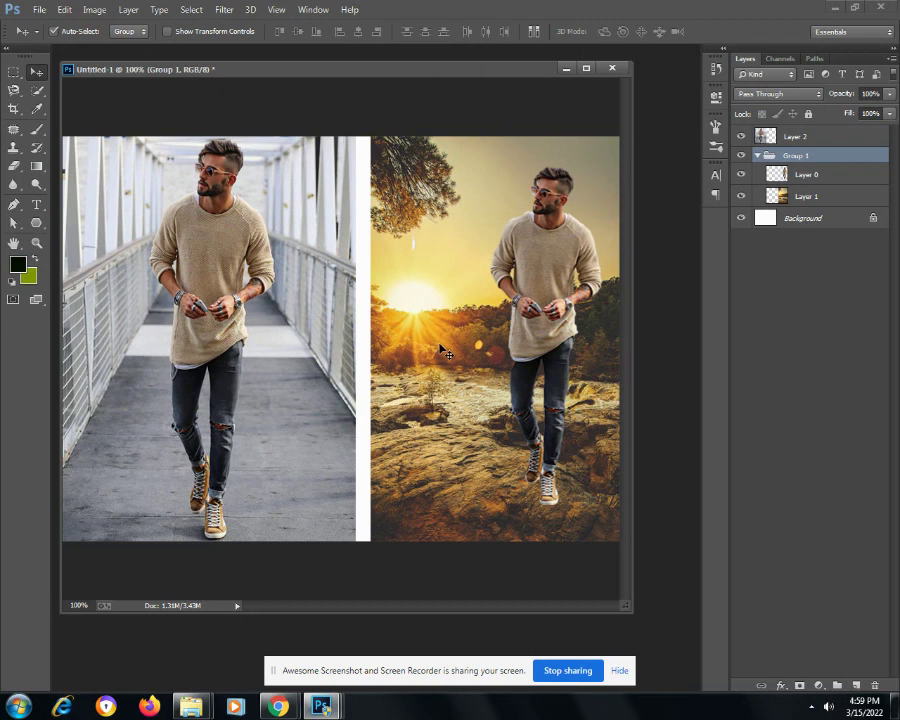
{"action": "key", "text": "ctrl+t"}
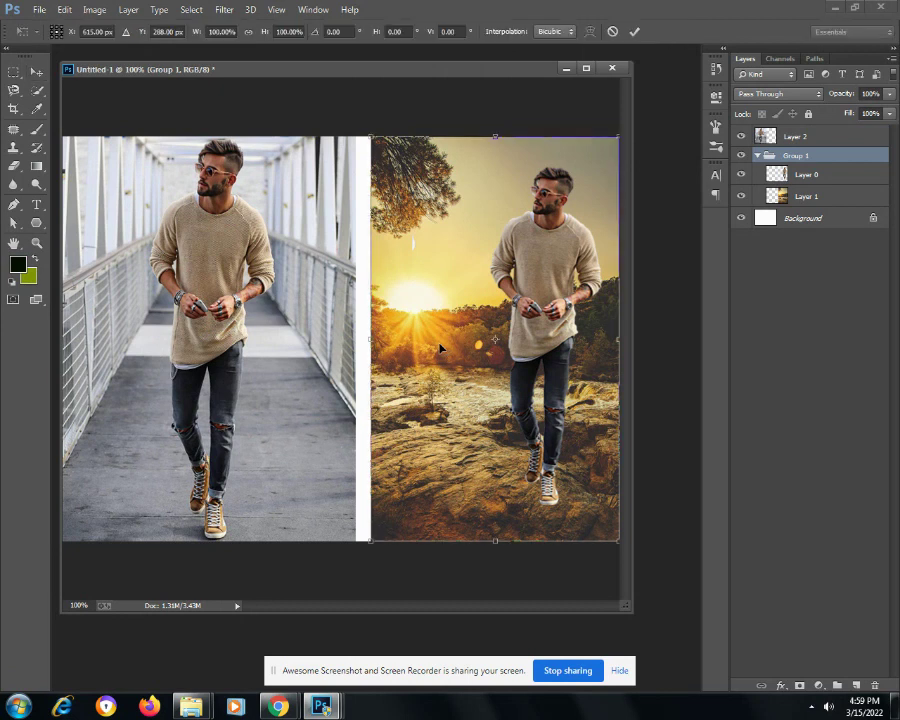
{"action": "left_click_drag", "start_coordinate": [368, 335], "coordinate": [356, 337]}
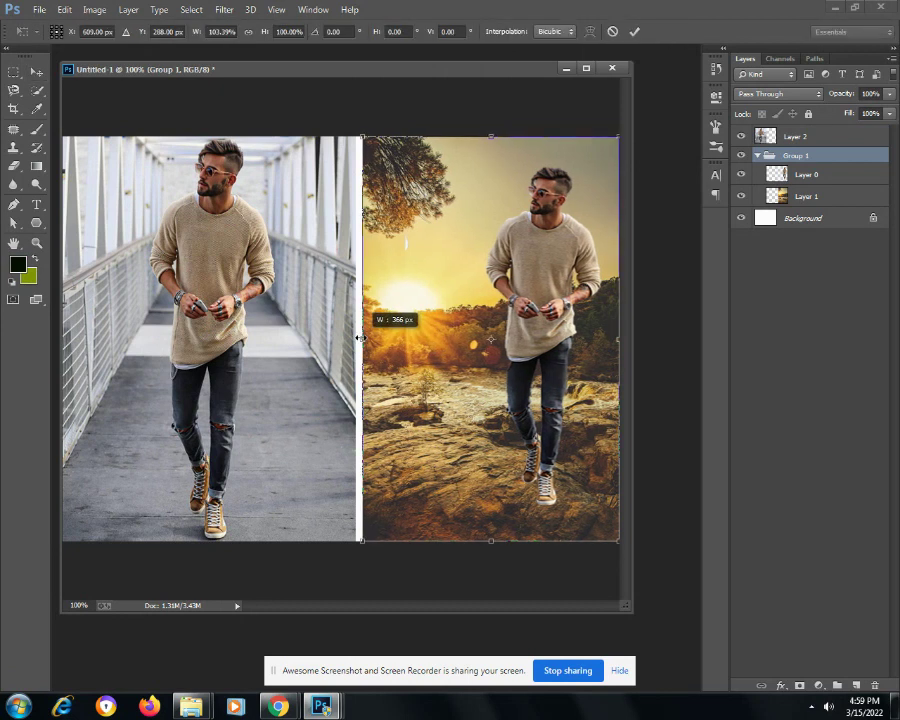
{"action": "key", "text": "Return"}
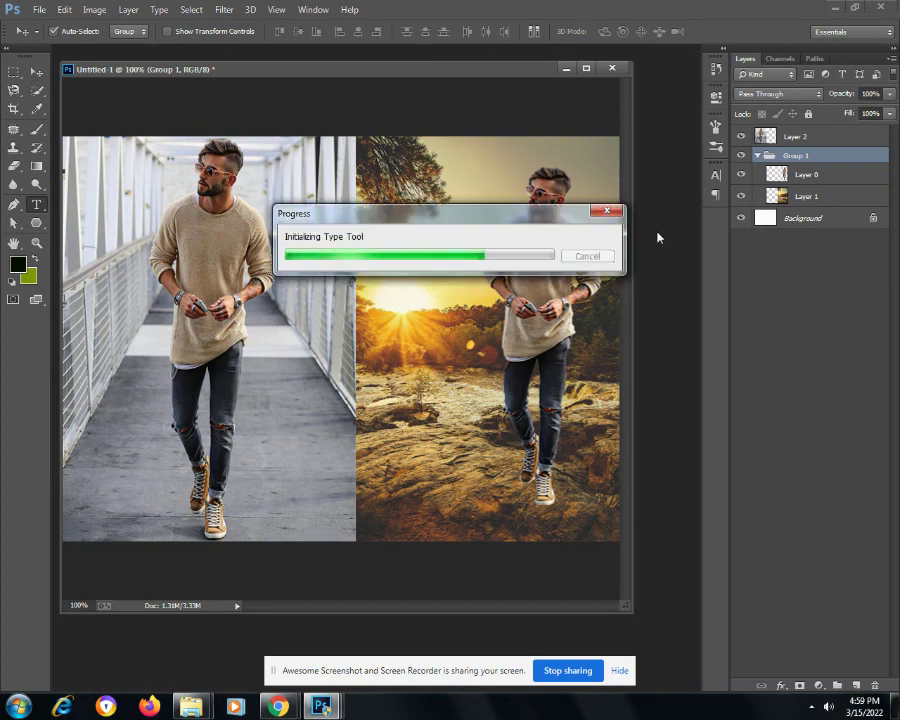
Add white text labels: 'Before' on the left photo, 'After' on the sunset photo
{"action": "left_click", "coordinate": [793, 137]}
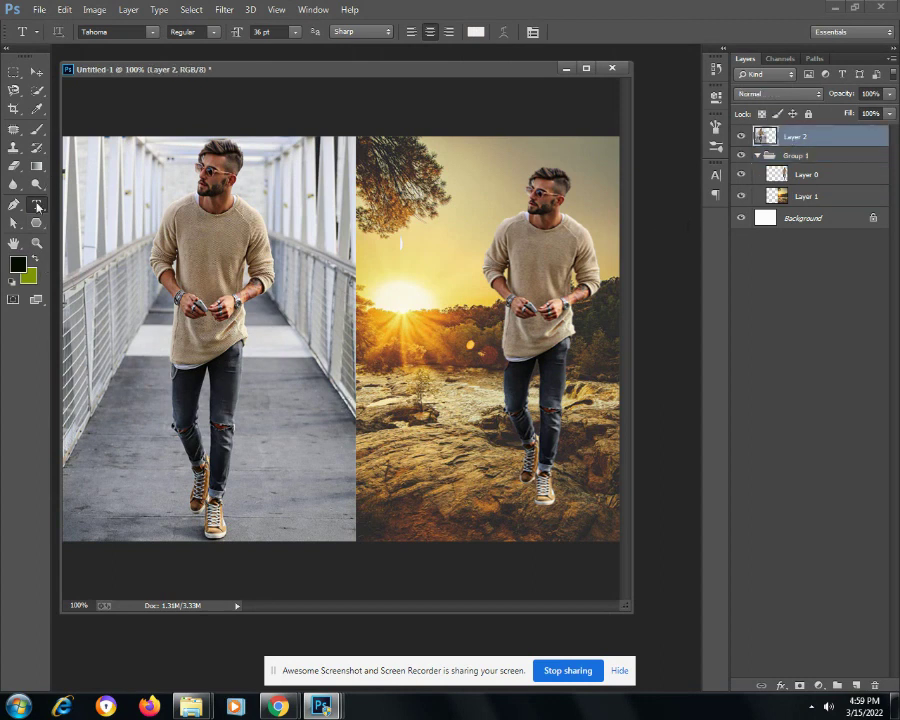
{"action": "left_click", "coordinate": [468, 490]}
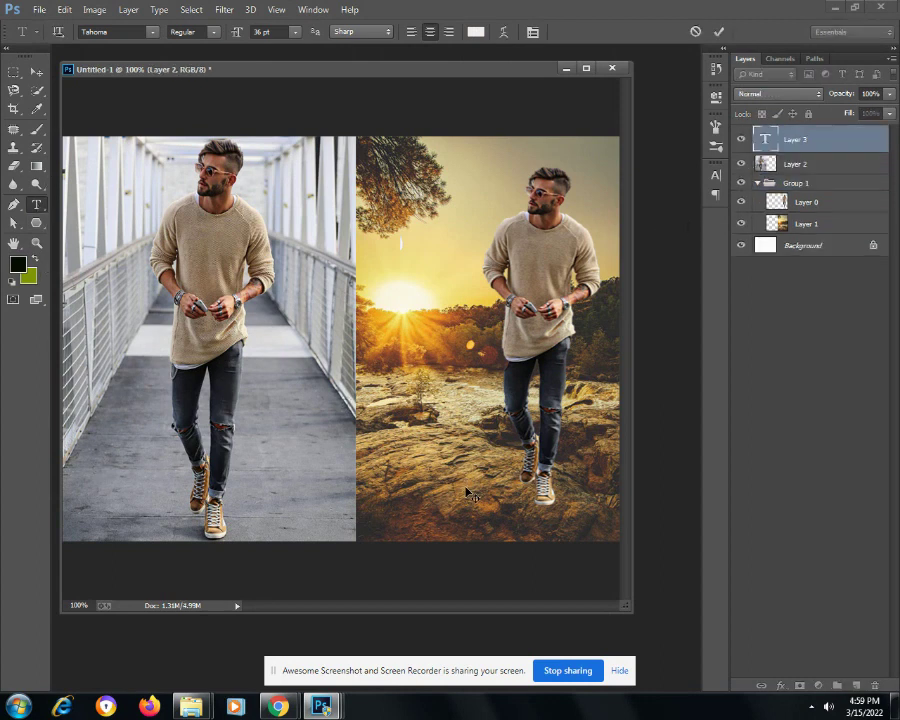
{"action": "type", "text": "Before"}
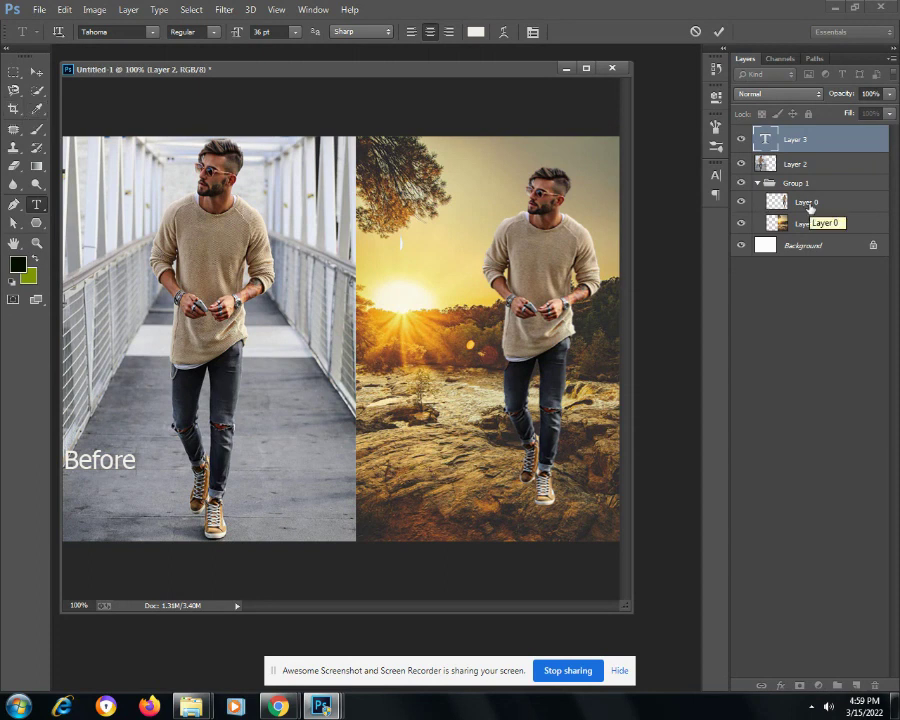
{"action": "left_click", "coordinate": [808, 203]}
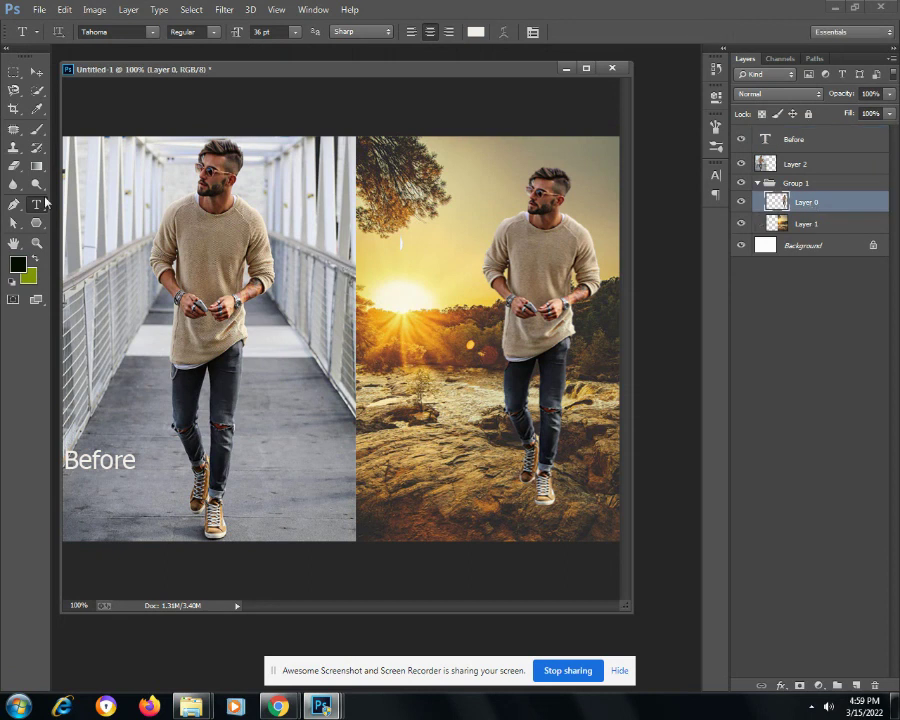
{"action": "left_click", "coordinate": [400, 474]}
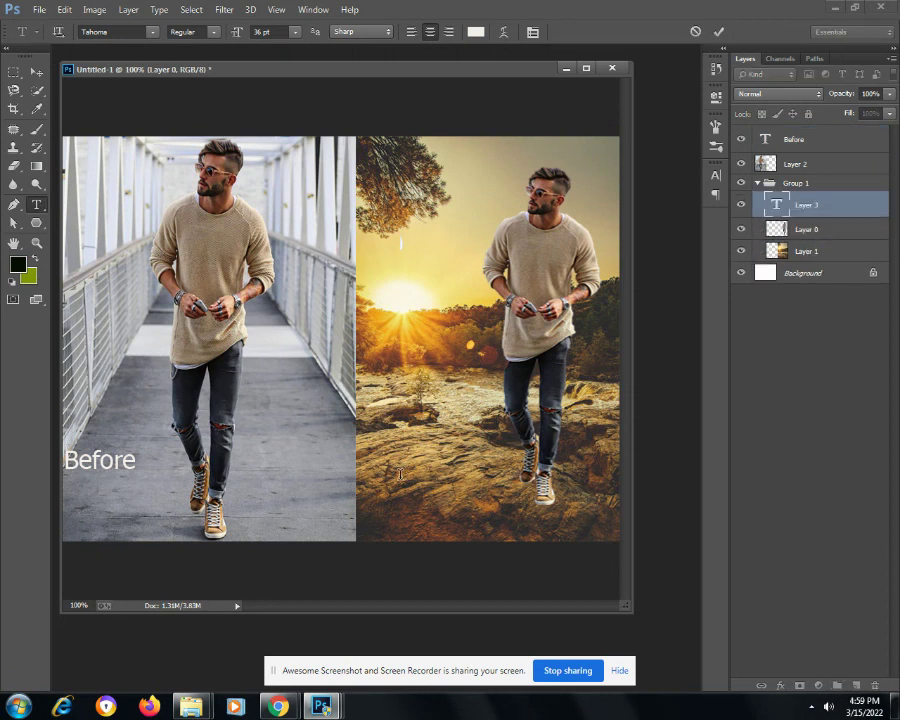
{"action": "type", "text": "After"}
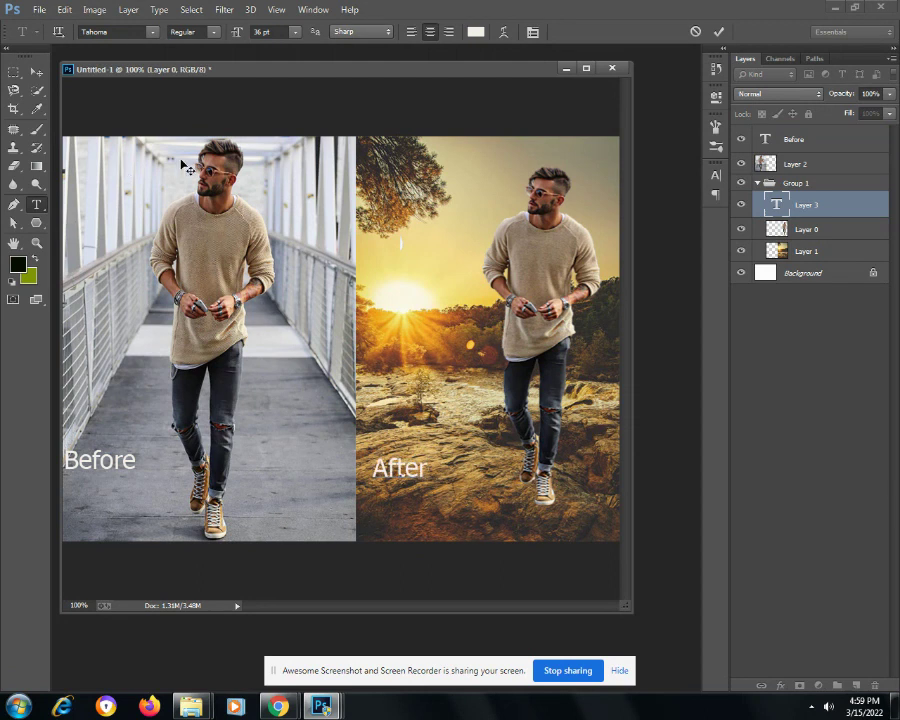
{"action": "left_click", "coordinate": [38, 10]}
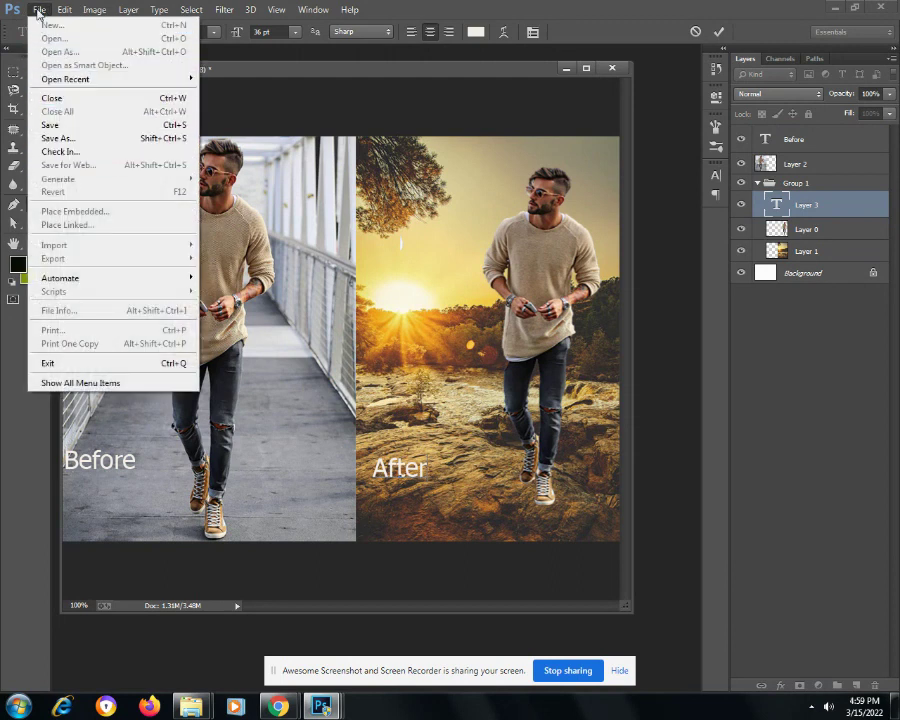
Save Untitled-1 to Downloads as a JPEG at Maximum quality 12
{"action": "left_click", "coordinate": [55, 141]}
{"action": "left_click", "coordinate": [294, 311]}
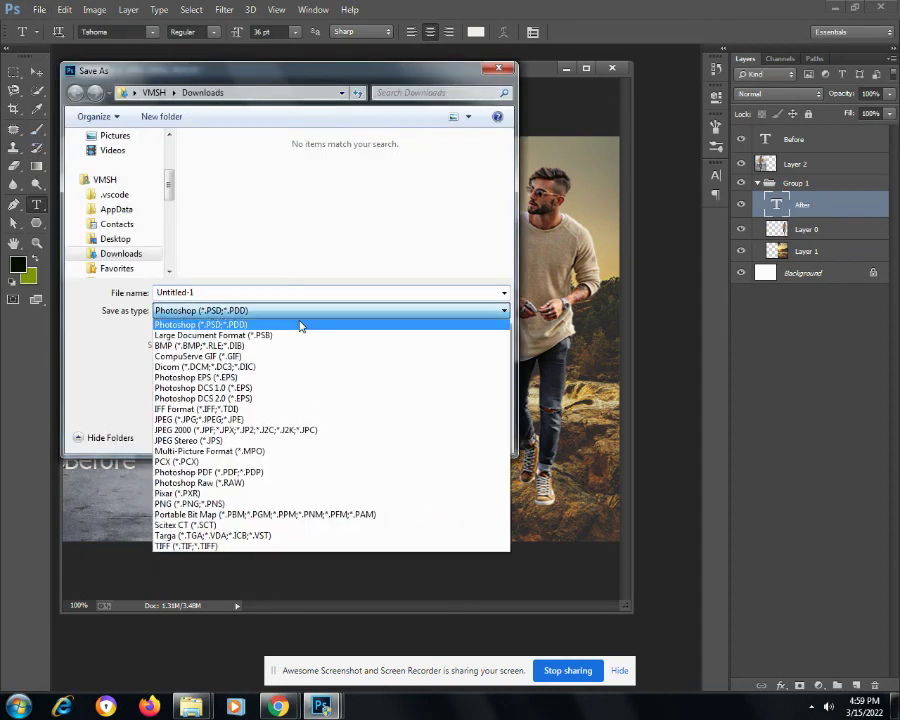
{"action": "left_click", "coordinate": [258, 419]}
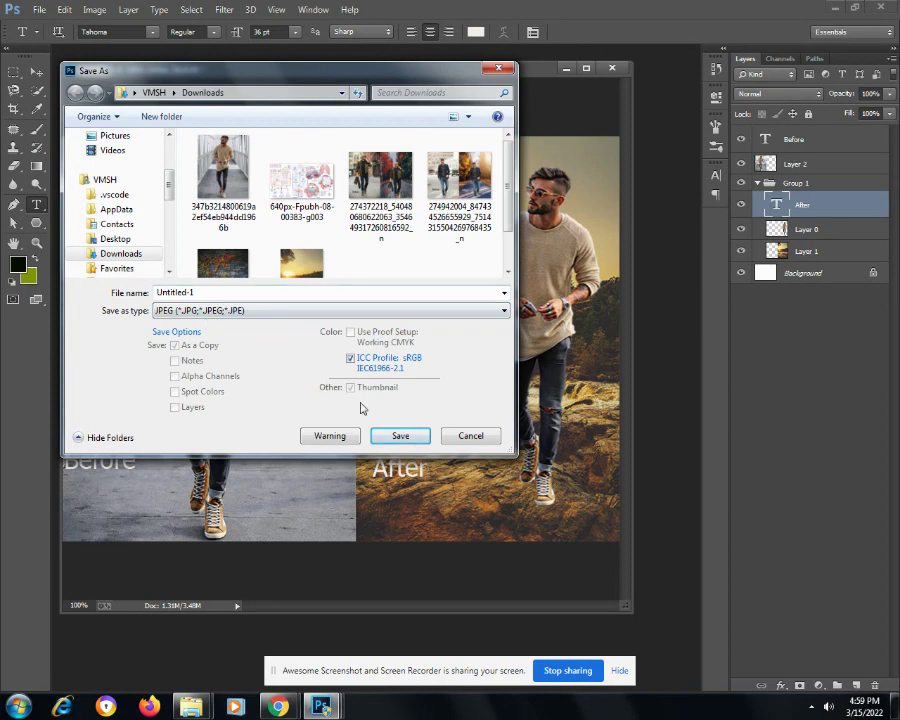
{"action": "left_click", "coordinate": [400, 435]}
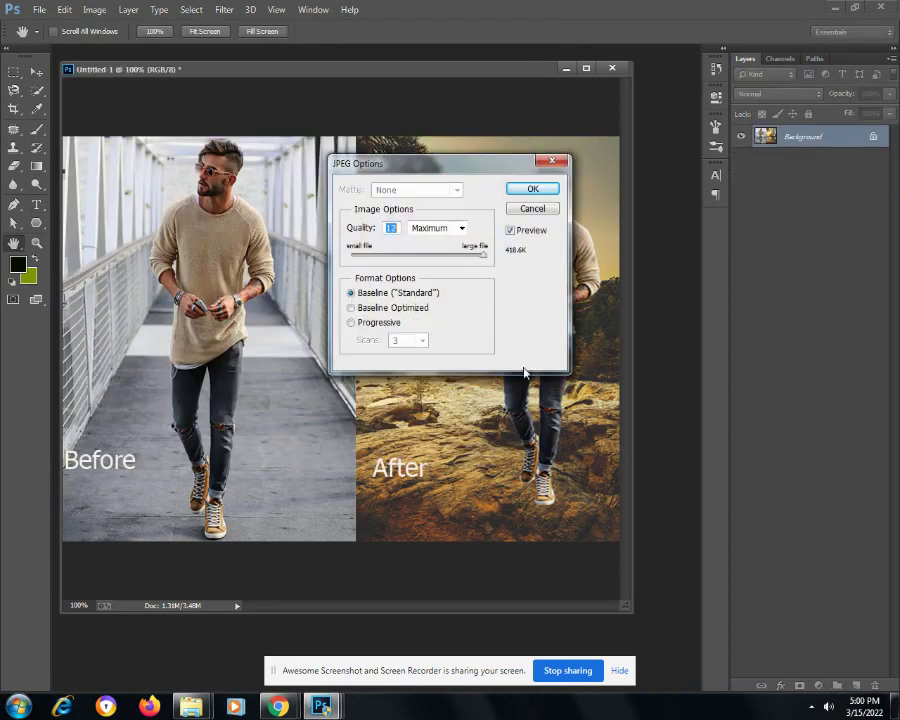
{"action": "left_click", "coordinate": [531, 189]}
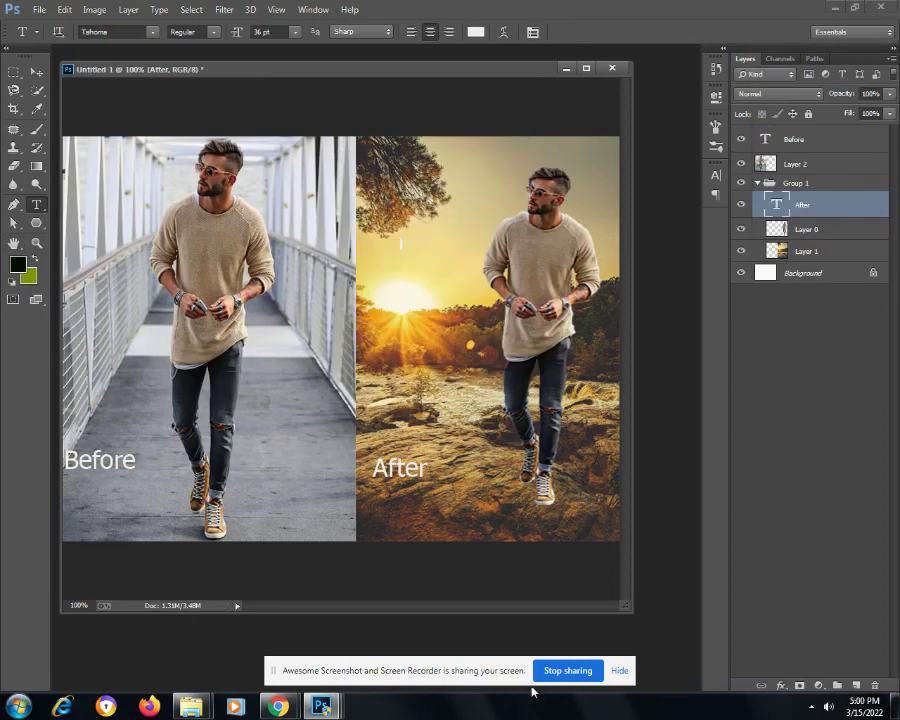